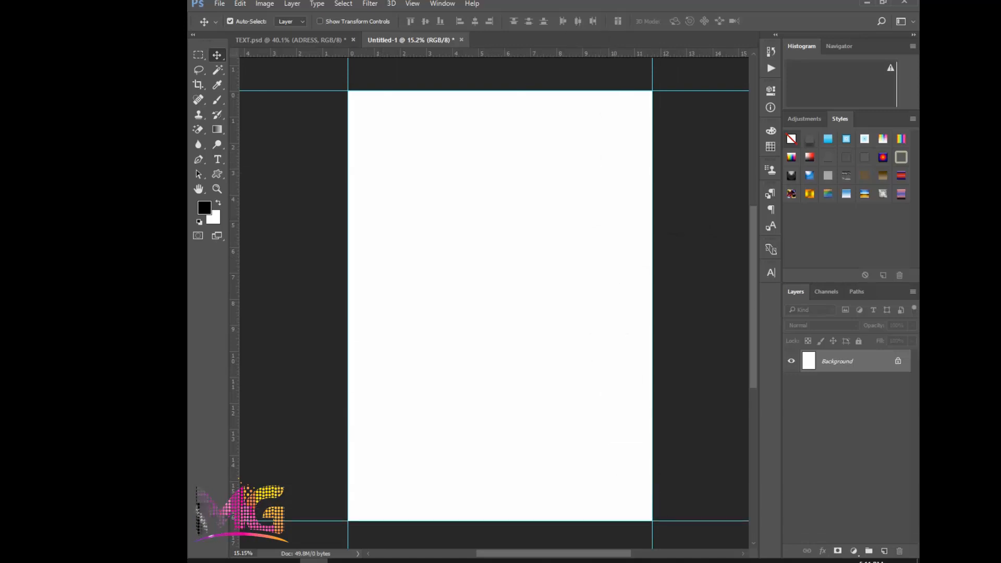
Place horizontal guides at about 6.6 and 7.2 on the ruler, plus a vertical guide through the page's horizontal centre
{"action": "left_click_drag", "start_coordinate": [544, 53], "coordinate": [545, 306]}
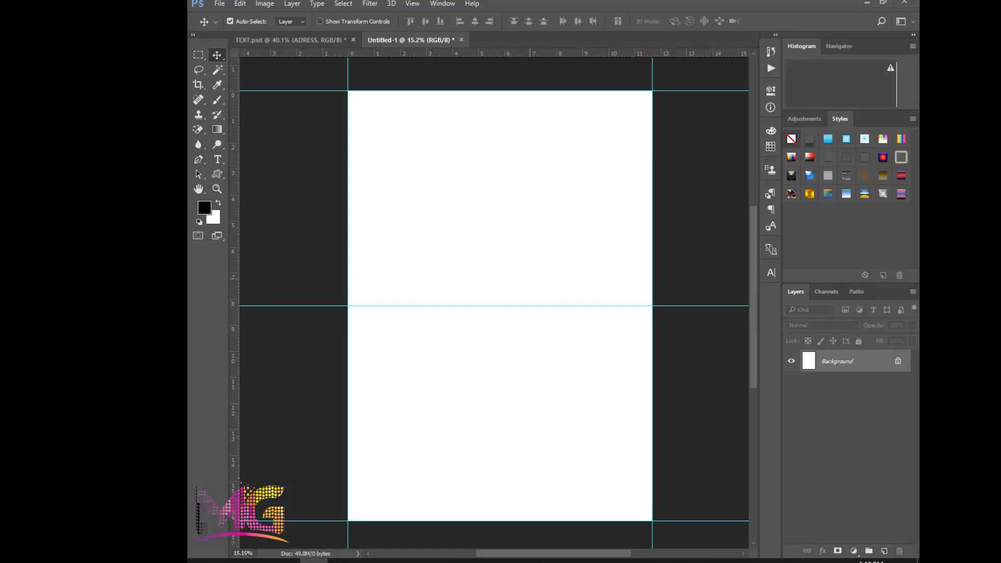
{"action": "left_click_drag", "start_coordinate": [561, 53], "coordinate": [599, 288]}
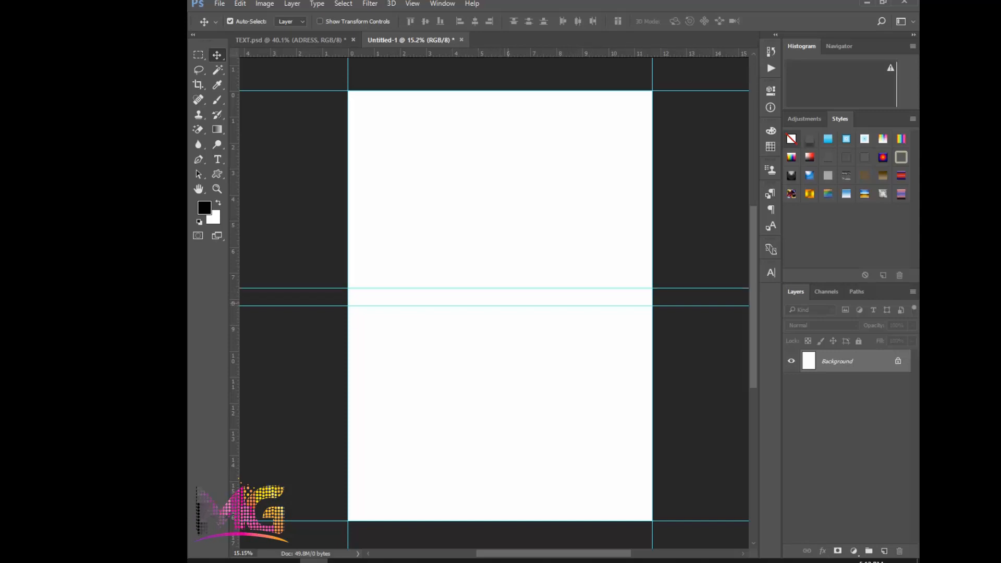
{"action": "left_click_drag", "start_coordinate": [521, 53], "coordinate": [522, 264]}
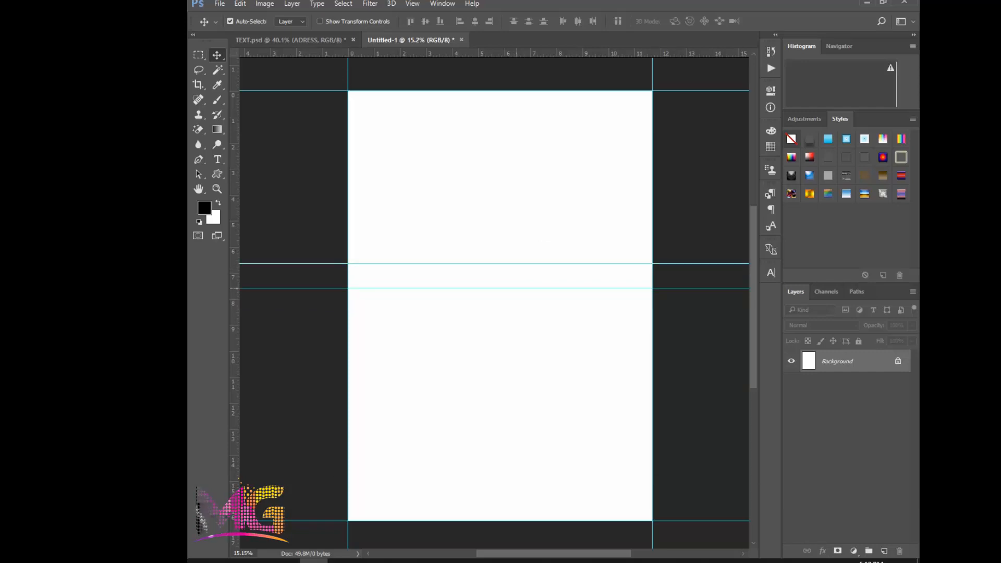
{"action": "left_click_drag", "start_coordinate": [521, 53], "coordinate": [522, 279]}
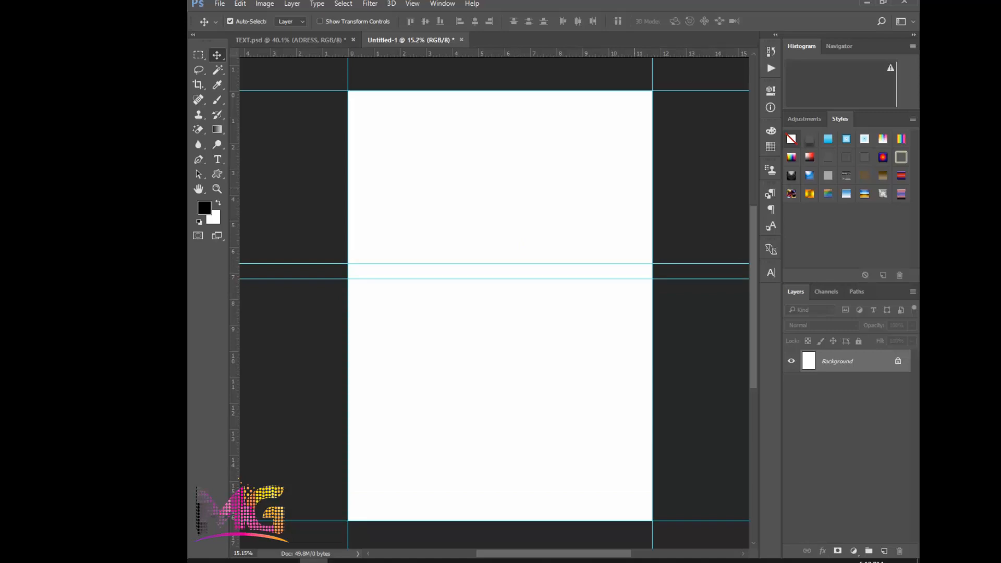
{"action": "left_click_drag", "start_coordinate": [233, 188], "coordinate": [500, 195]}
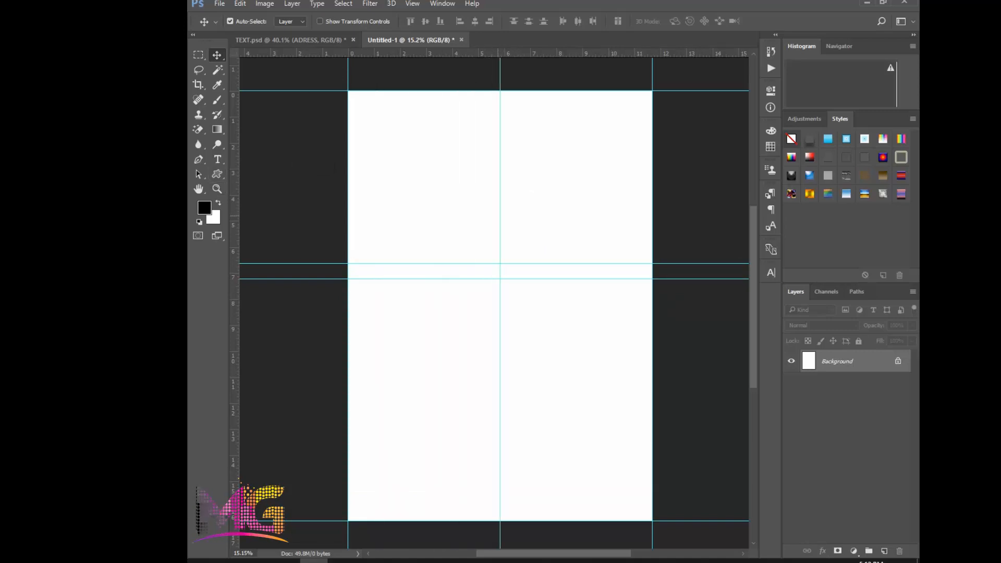
Draw a shallow V path with the Pen tool from the left page edge, down to the centre guide's lower intersection, and up to the right edge
{"action": "scroll", "coordinate": [355, 255], "scroll_direction": "up", "scroll_amount": 1}
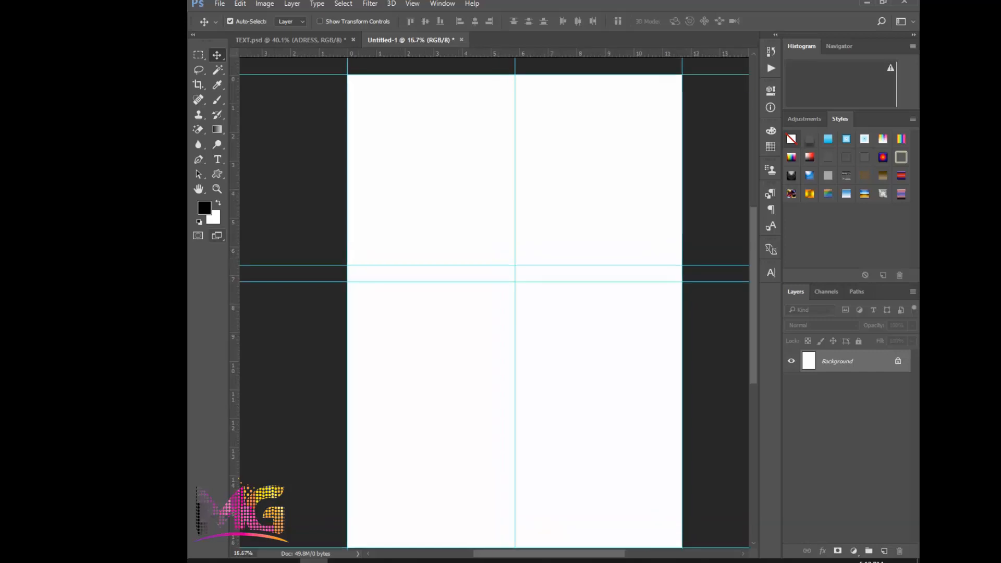
{"action": "key", "text": "p"}
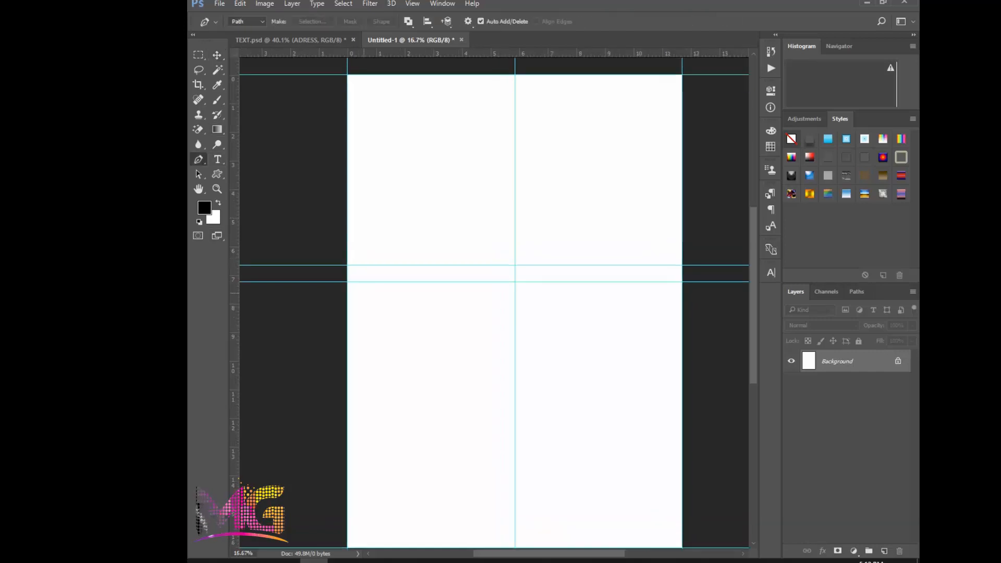
{"action": "scroll", "coordinate": [354, 270], "scroll_direction": "up", "scroll_amount": 2}
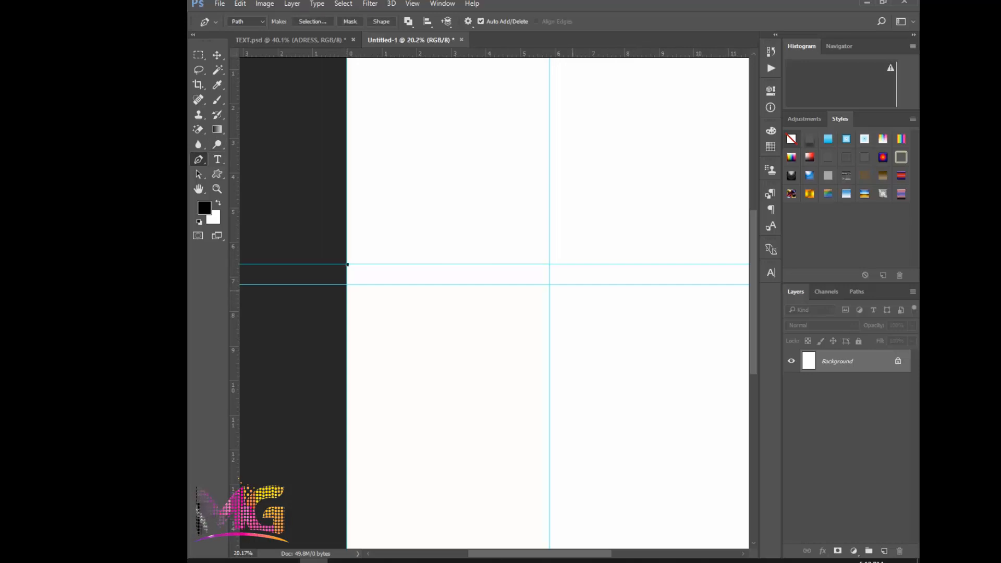
{"action": "scroll", "coordinate": [552, 292], "scroll_direction": "down", "scroll_amount": 3}
{"action": "scroll", "coordinate": [549, 293], "scroll_direction": "up", "scroll_amount": 5}
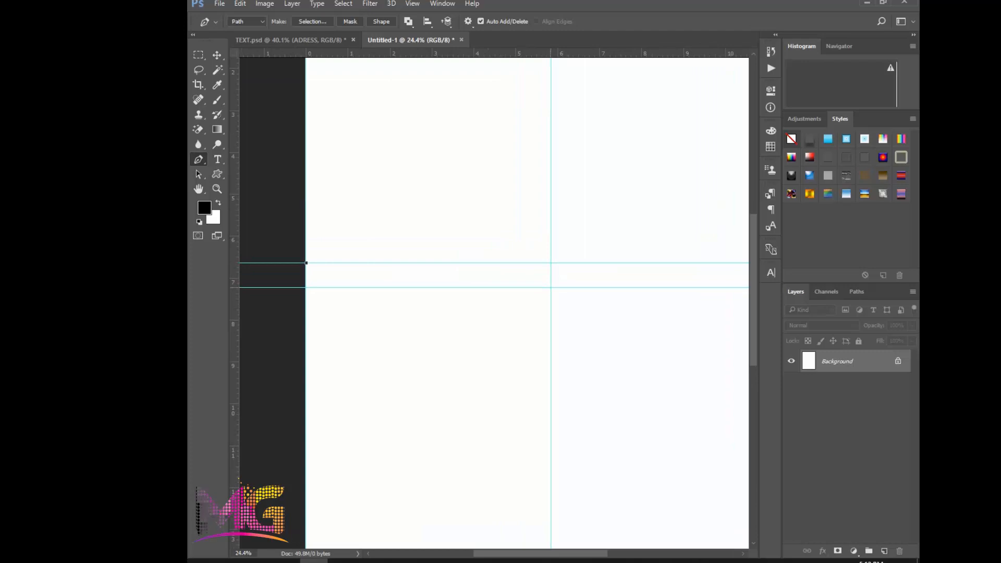
{"action": "left_click", "coordinate": [550, 287]}
{"action": "scroll", "coordinate": [551, 288], "scroll_direction": "down", "scroll_amount": 2}
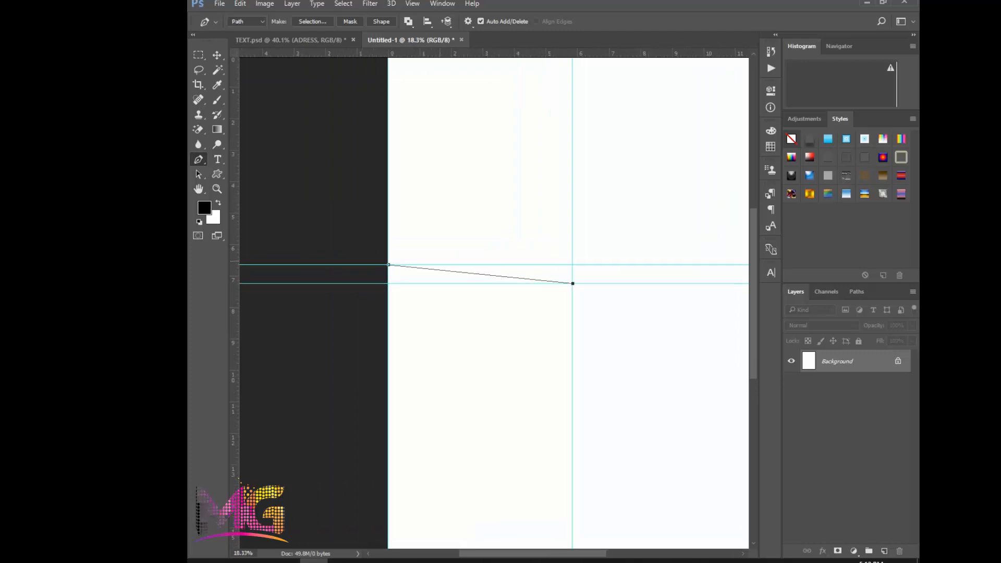
{"action": "scroll", "coordinate": [604, 248], "scroll_direction": "right", "scroll_amount": 5}
{"action": "scroll", "coordinate": [612, 265], "scroll_direction": "up", "scroll_amount": 2}
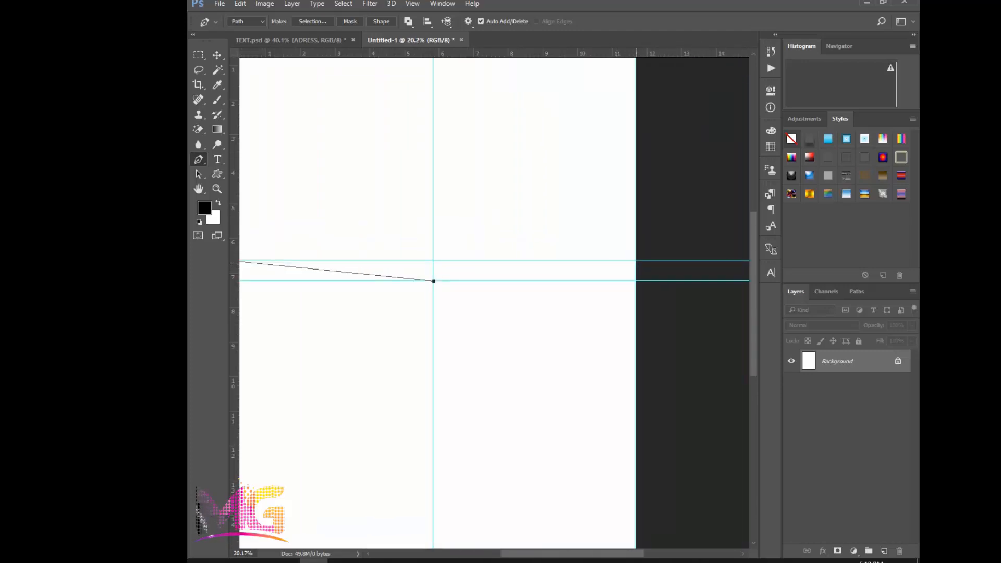
{"action": "scroll", "coordinate": [636, 259], "scroll_direction": "up", "scroll_amount": 5}
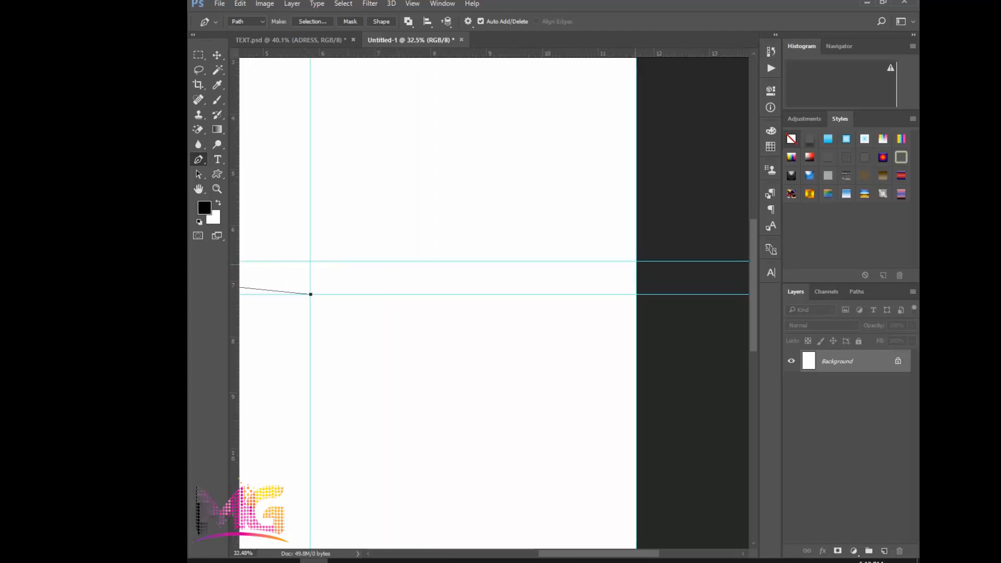
{"action": "left_click", "coordinate": [636, 261]}
{"action": "scroll", "coordinate": [636, 261], "scroll_direction": "down", "scroll_amount": 4}
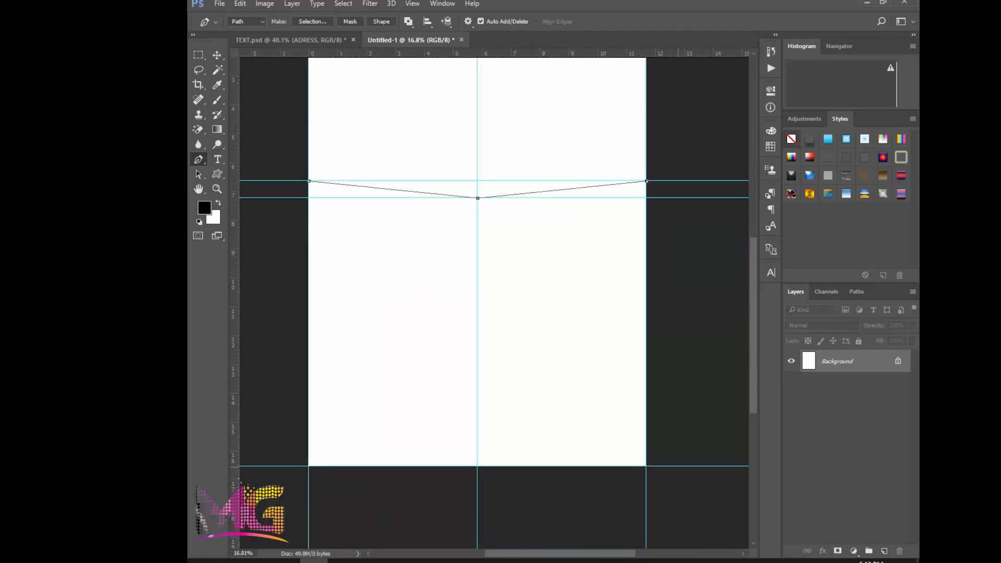
Continue the path outside the right, bottom and left page edges and close it at its starting anchor
{"action": "left_click", "coordinate": [677, 471]}
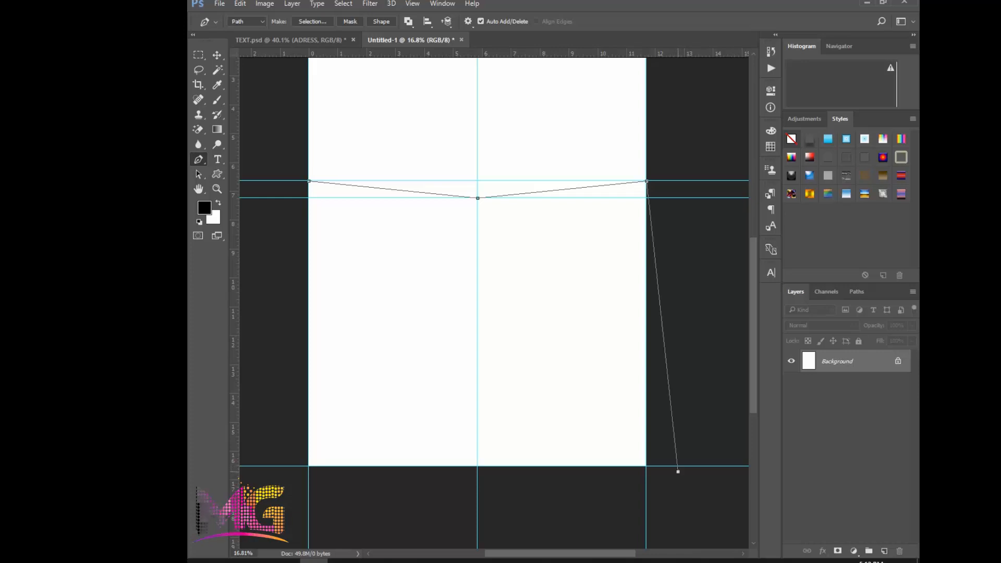
{"action": "left_click", "coordinate": [371, 508]}
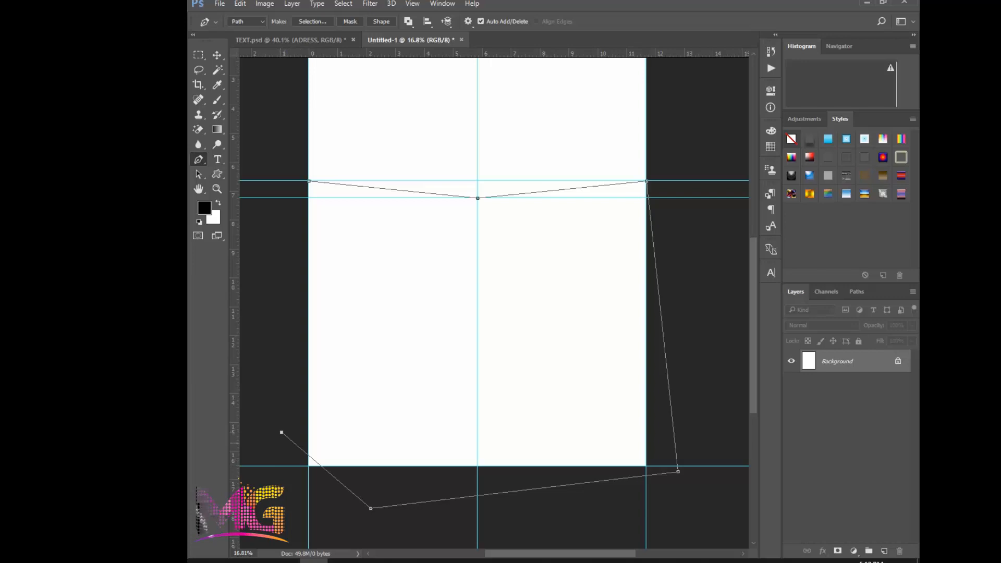
{"action": "key", "text": "ctrl+z"}
{"action": "left_click", "coordinate": [286, 492]}
{"action": "scroll", "coordinate": [283, 386], "scroll_direction": "up", "scroll_amount": 1}
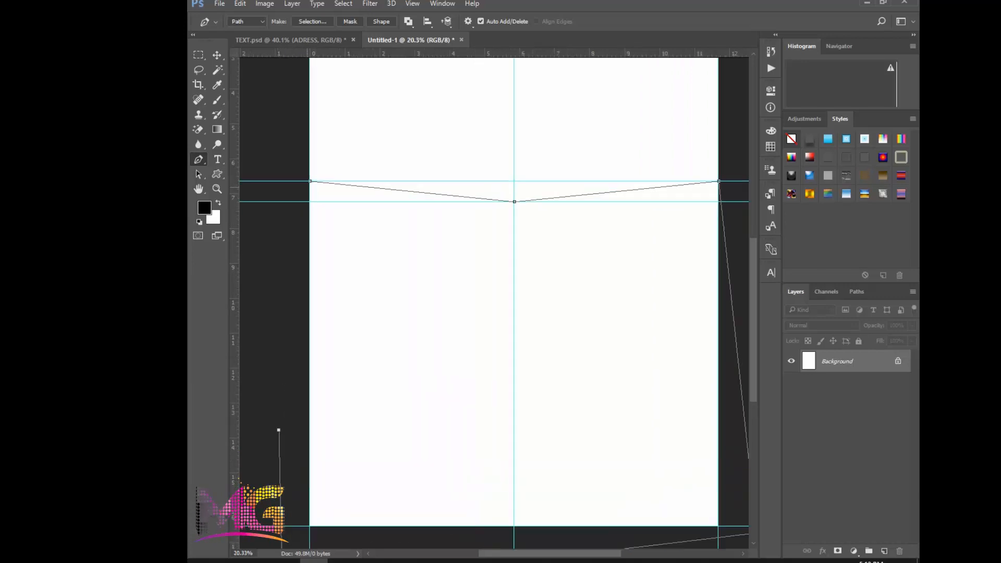
{"action": "scroll", "coordinate": [277, 429], "scroll_direction": "up", "scroll_amount": 1}
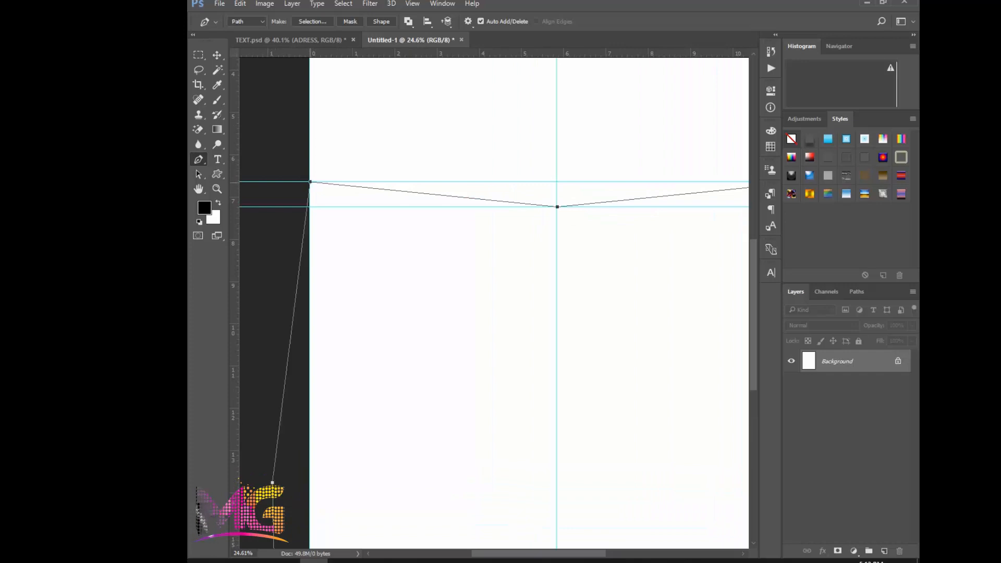
Convert the closed path around the lower part of the page into a selection
{"action": "scroll", "coordinate": [334, 224], "scroll_direction": "down", "scroll_amount": 1}
{"action": "right_click", "coordinate": [479, 267]}
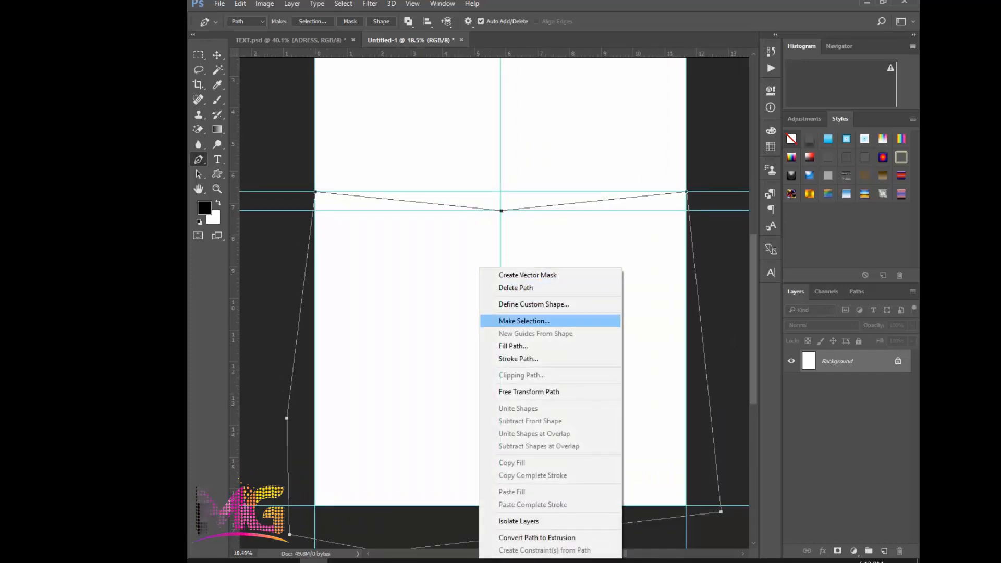
{"action": "left_click", "coordinate": [524, 320]}
{"action": "key", "text": "Return"}
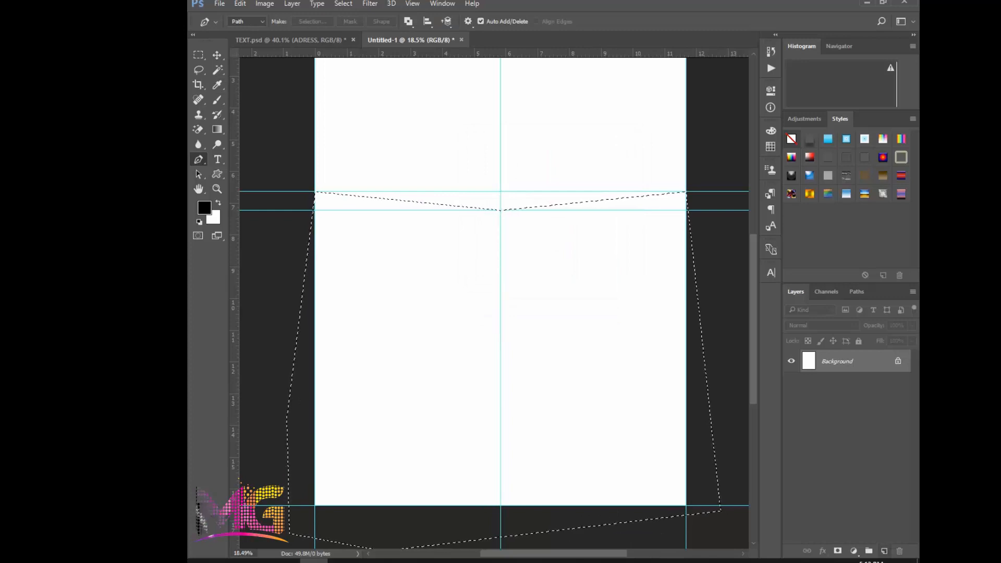
Add a new layer above the background and set the foreground colour to dark grey 414040
{"action": "key", "text": "ctrl+shift+alt+n"}
{"action": "scroll", "coordinate": [300, 155], "scroll_direction": "down", "scroll_amount": 1}
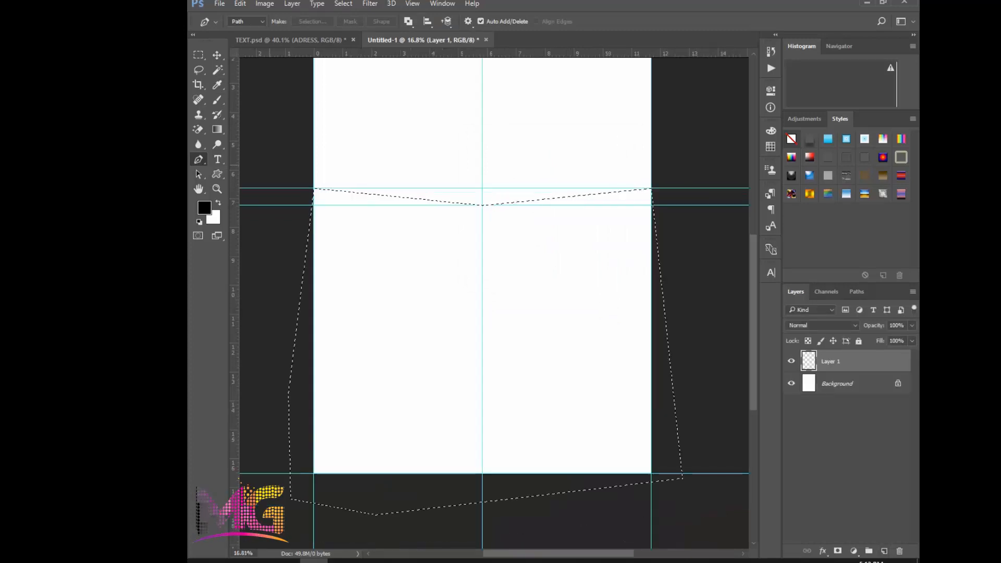
{"action": "left_click", "coordinate": [205, 208]}
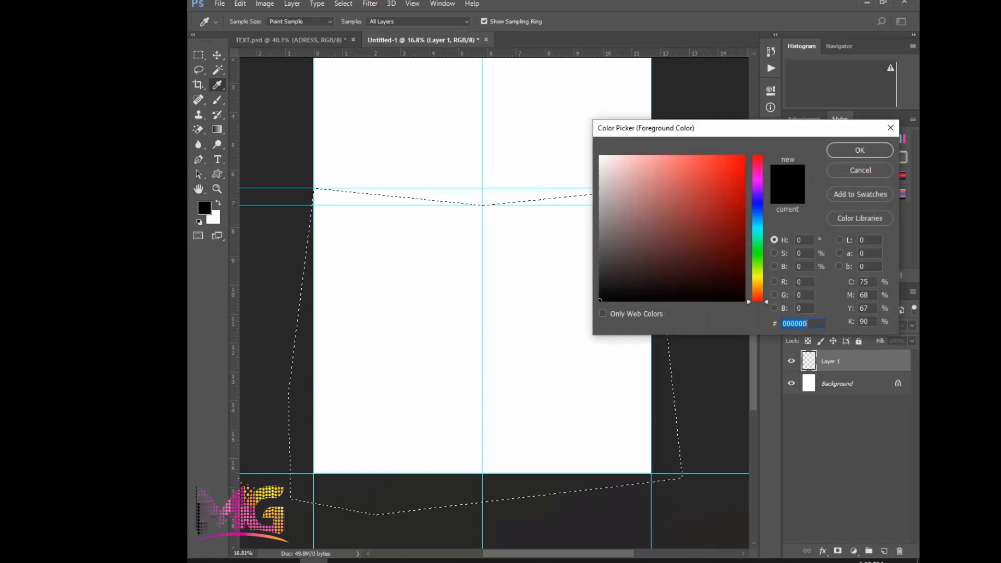
{"action": "left_click", "coordinate": [601, 263]}
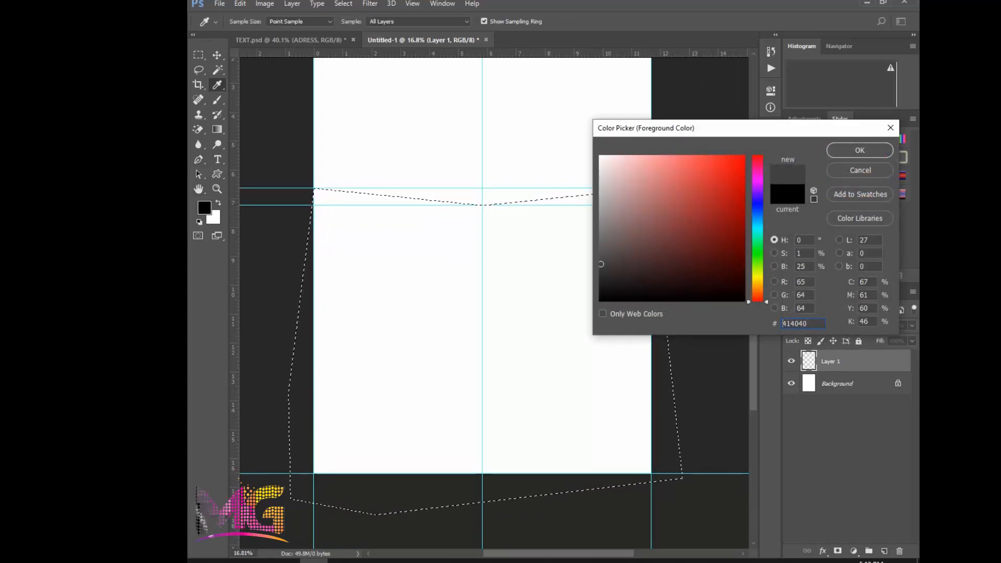
{"action": "key", "text": "Return"}
{"action": "key", "text": "p"}
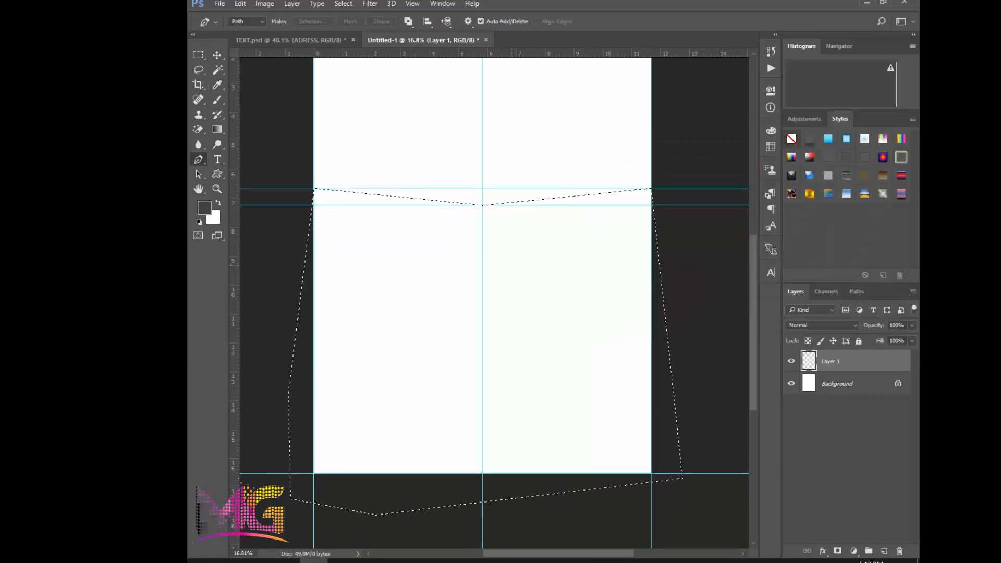
Fill the selection on the new layer with the foreground colour and deselect it
{"action": "key", "text": "alt+BackSpace"}
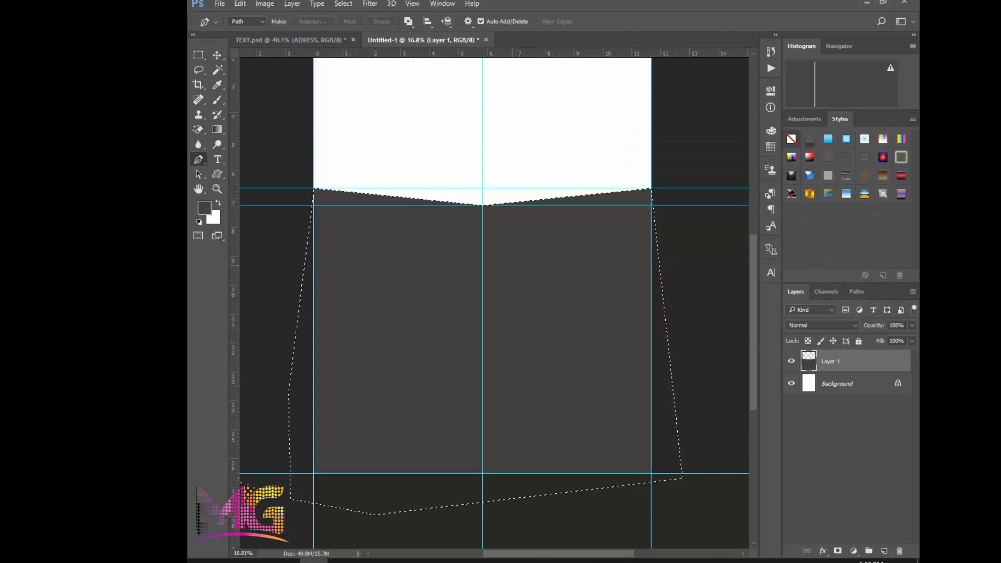
{"action": "key", "text": "v"}
{"action": "key", "text": "ctrl"}
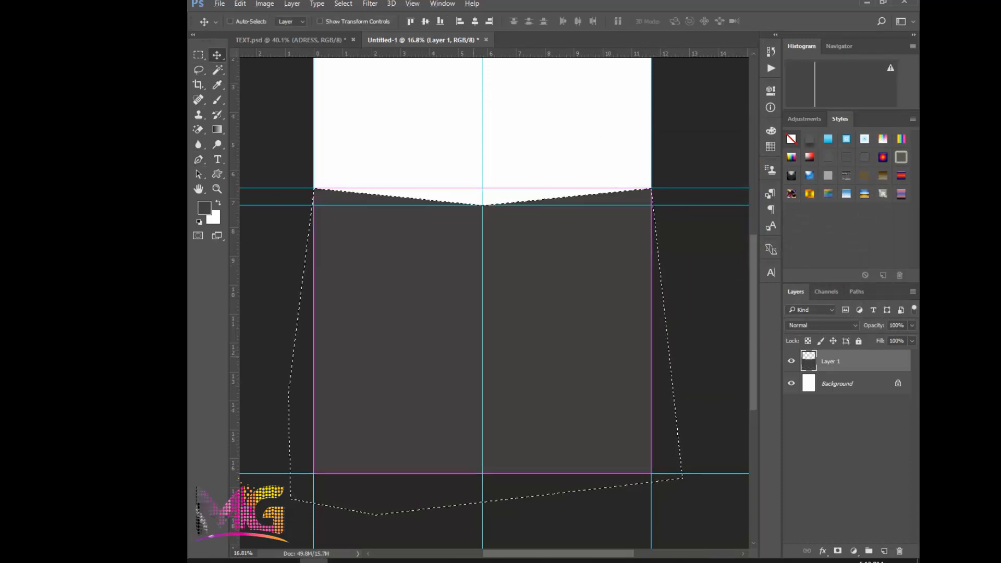
{"action": "key", "text": "ctrl+d"}
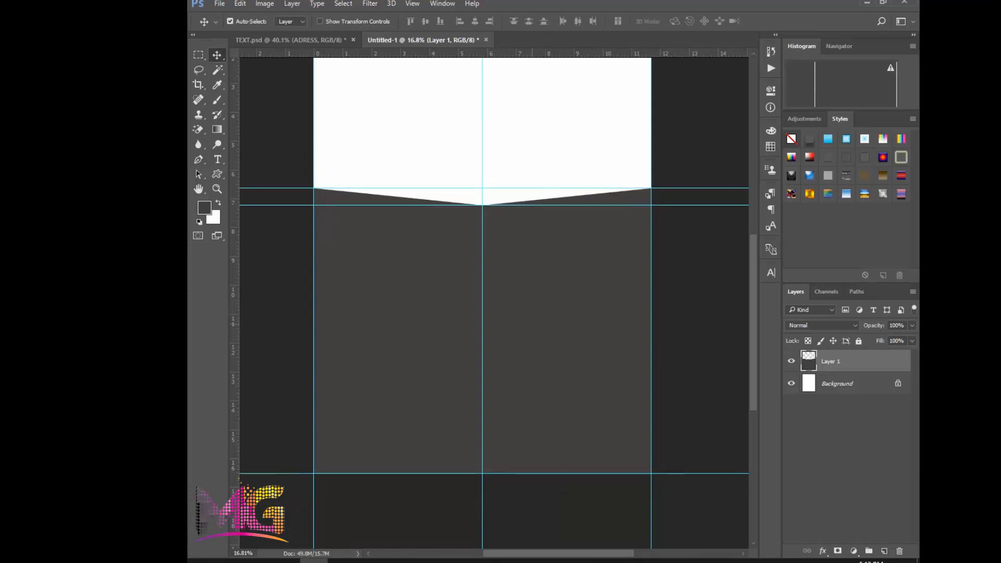
Scale the dark grey shape's height to about 115.6% around its centre, raising its V-shaped top edge
{"action": "key", "text": "ctrl+t"}
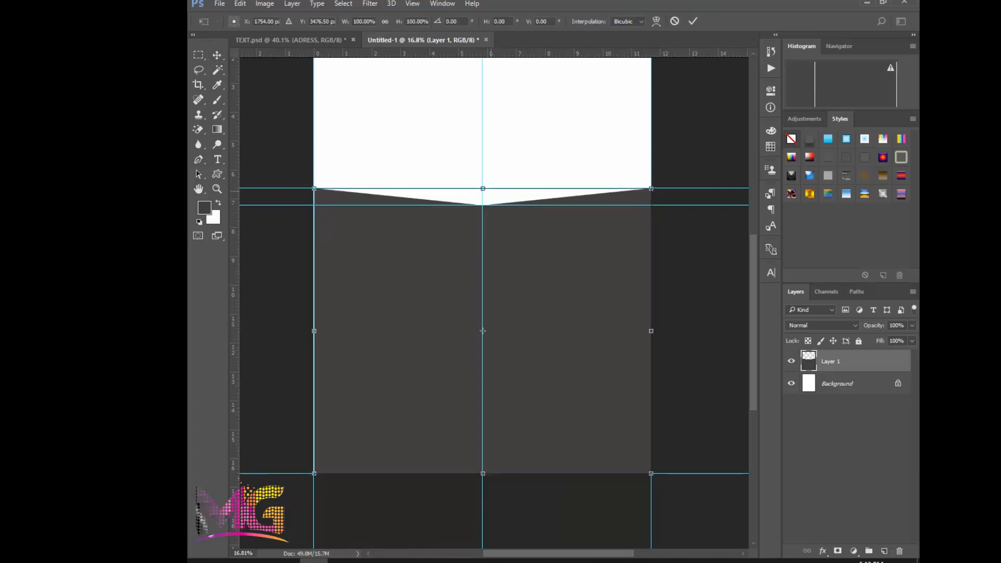
{"action": "left_click_drag", "start_coordinate": [483, 188], "coordinate": [483, 166]}
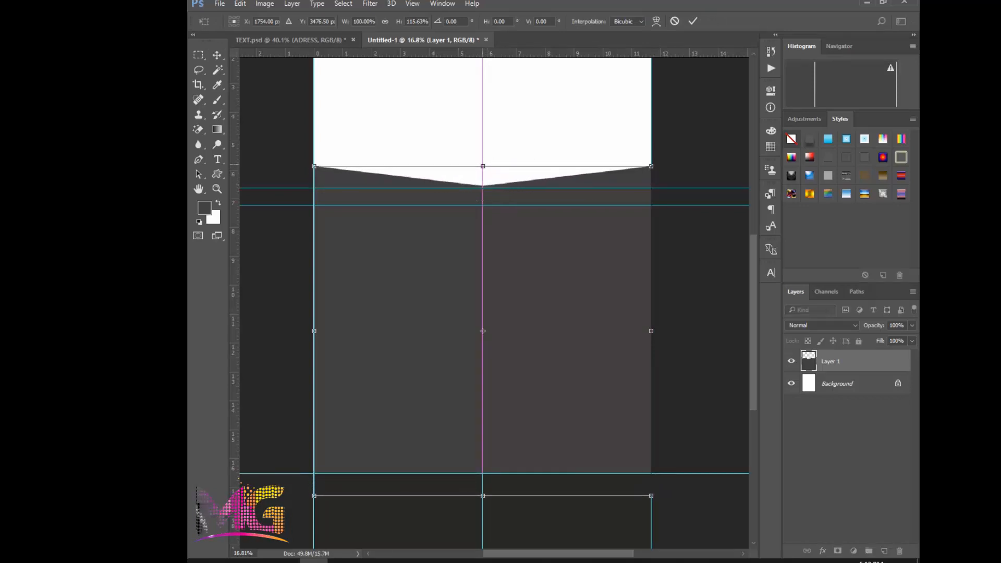
{"action": "key", "text": "Return"}
Stretch the dark grey shape's height a little further around its centre with Free Transform
{"action": "scroll", "coordinate": [499, 301], "scroll_direction": "down", "scroll_amount": 3}
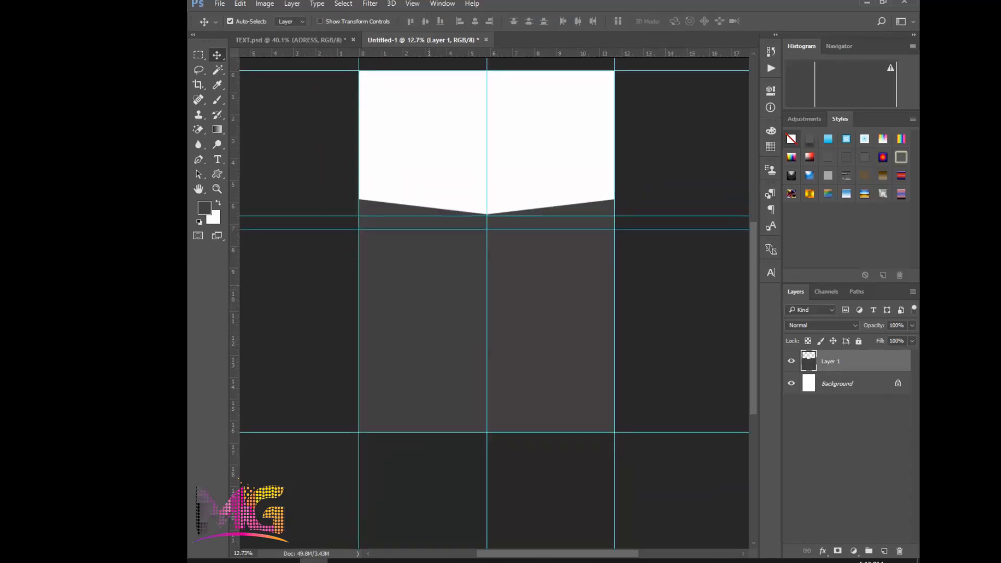
{"action": "scroll", "coordinate": [435, 288], "scroll_direction": "down", "scroll_amount": 1}
{"action": "scroll", "coordinate": [425, 207], "scroll_direction": "up", "scroll_amount": 2}
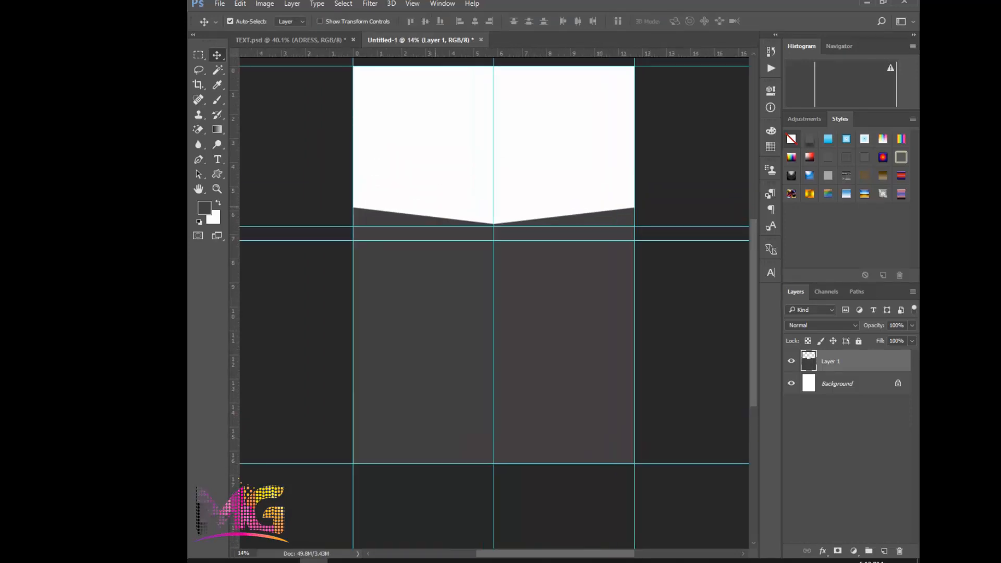
{"action": "key", "text": "ctrl+t"}
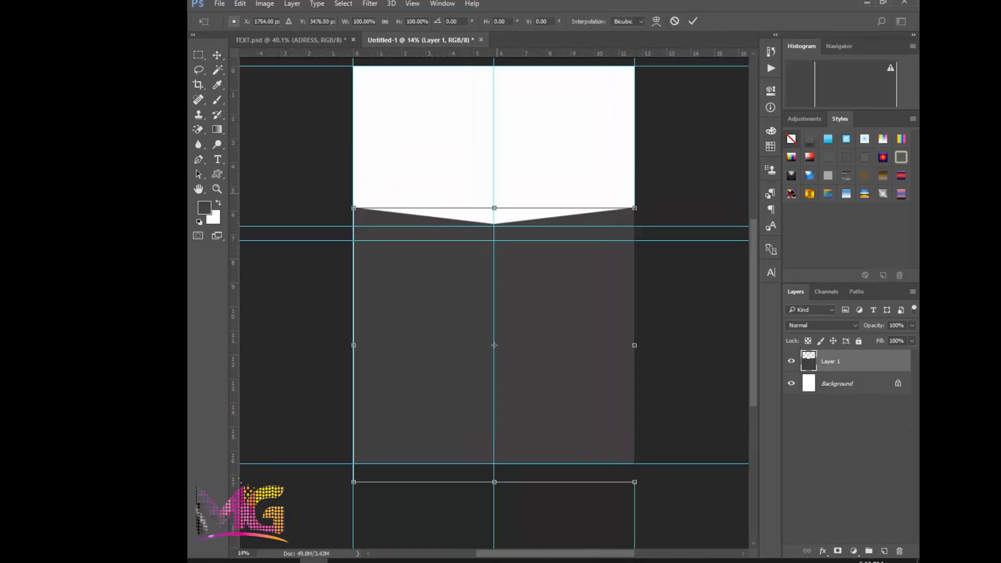
{"action": "left_click_drag", "start_coordinate": [494, 208], "coordinate": [495, 198]}
{"action": "key", "text": "Return"}
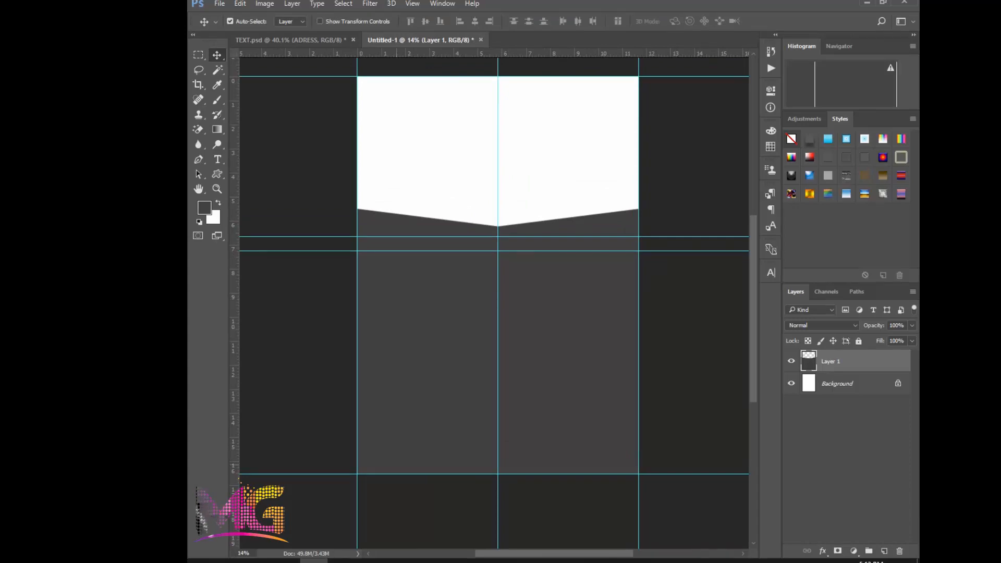
Place 1.jpg from New folder (4) into the flyer, position it in the white area at the page's upper edge and flip it horizontally
{"action": "mouse_move", "coordinate": [285, 560]}
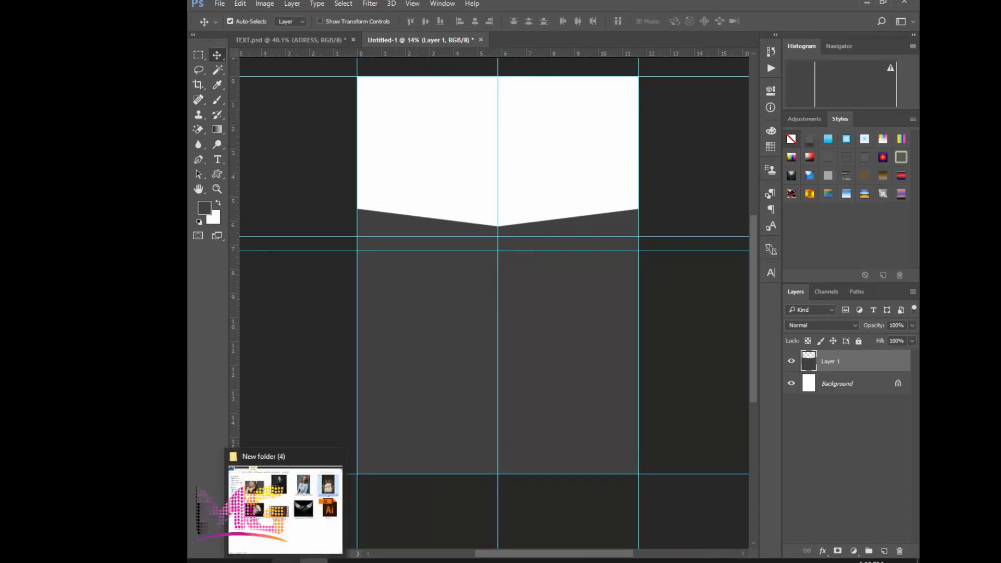
{"action": "left_click", "coordinate": [285, 560]}
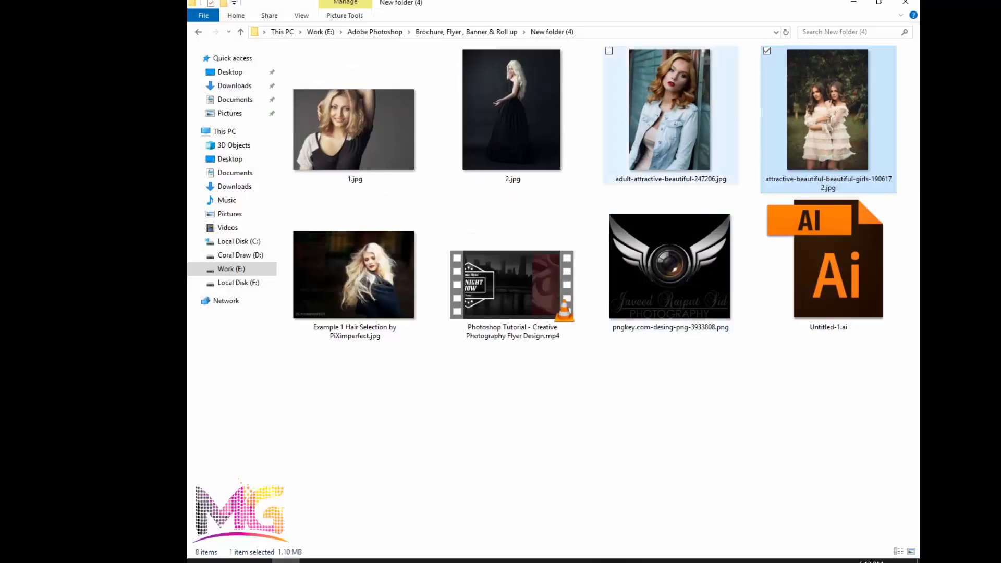
{"action": "left_click_drag", "start_coordinate": [342, 143], "coordinate": [469, 312]}
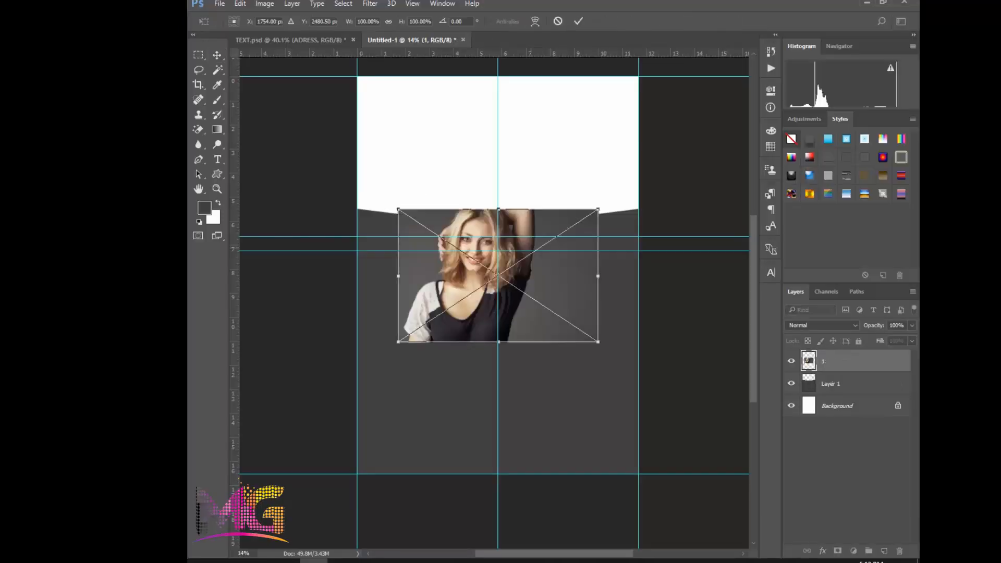
{"action": "left_click_drag", "start_coordinate": [531, 254], "coordinate": [547, 121]}
{"action": "right_click", "coordinate": [547, 122]}
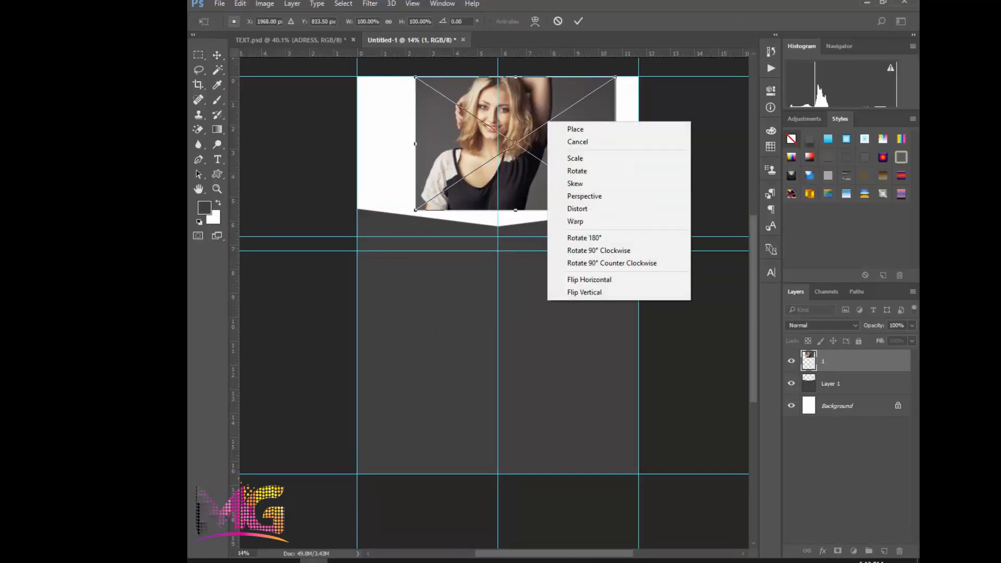
{"action": "left_click", "coordinate": [589, 279]}
{"action": "key", "text": "Return"}
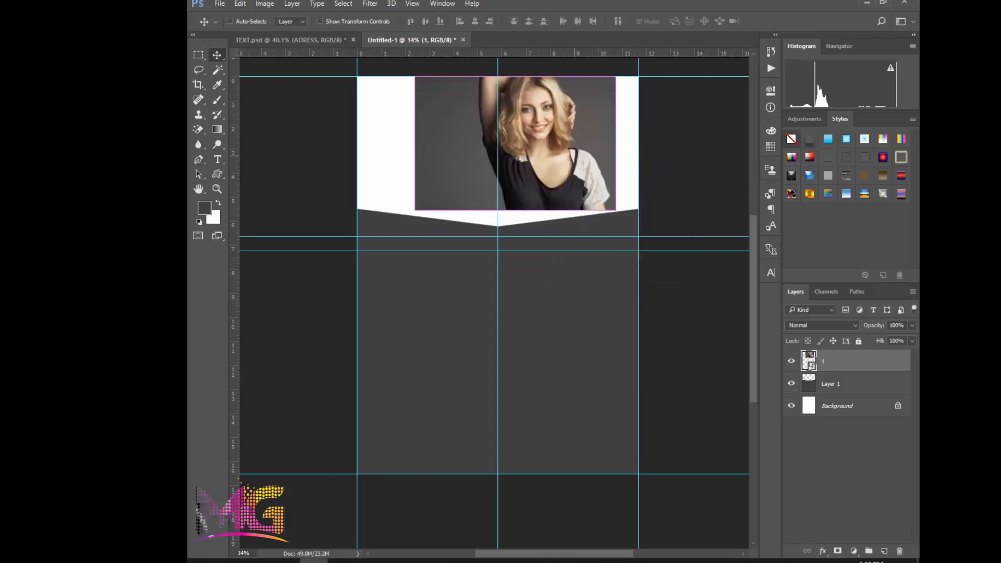
Enlarge the placed photo with Free Transform so it spans the page width and reaches down to the panel's V point
{"action": "key", "text": "ctrl+t"}
{"action": "left_click_drag", "start_coordinate": [615, 210], "coordinate": [644, 226]}
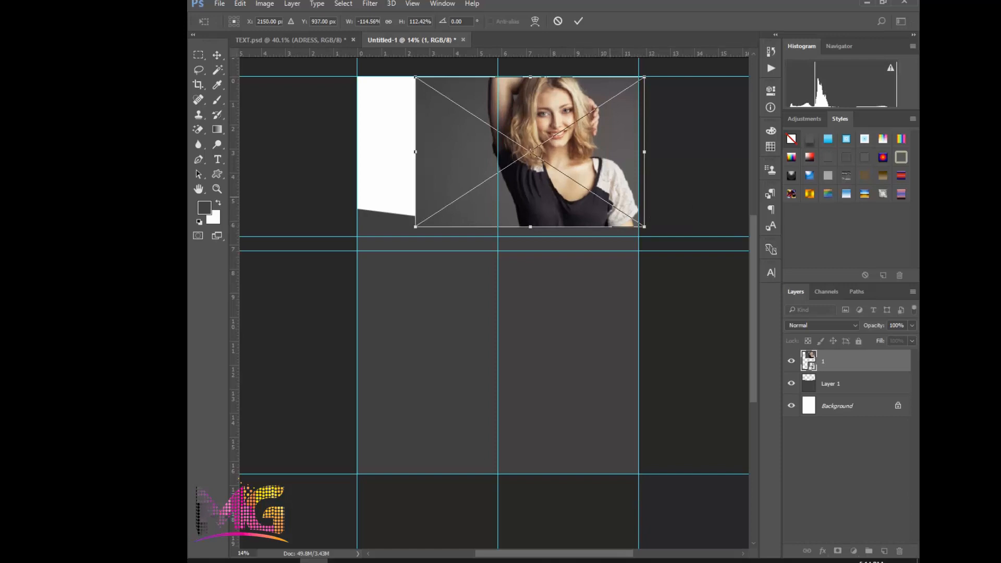
{"action": "left_click_drag", "start_coordinate": [415, 151], "coordinate": [357, 152]}
{"action": "key", "text": "Return"}
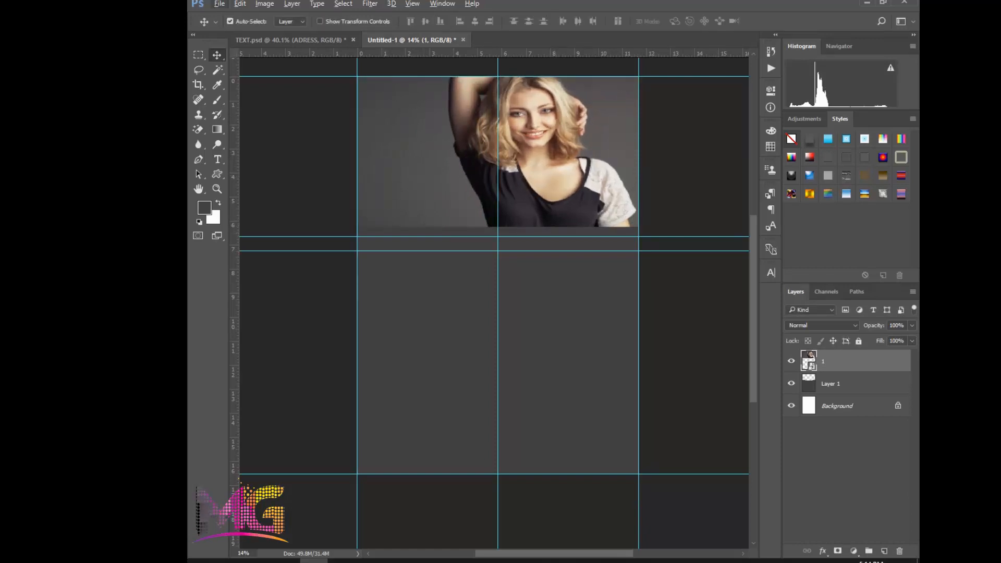
Move the photo's layer beneath Layer 1 so the V-edged panel overlaps the picture
{"action": "left_click_drag", "start_coordinate": [851, 361], "coordinate": [851, 393]}
{"action": "scroll", "coordinate": [505, 168], "scroll_direction": "up", "scroll_amount": 2}
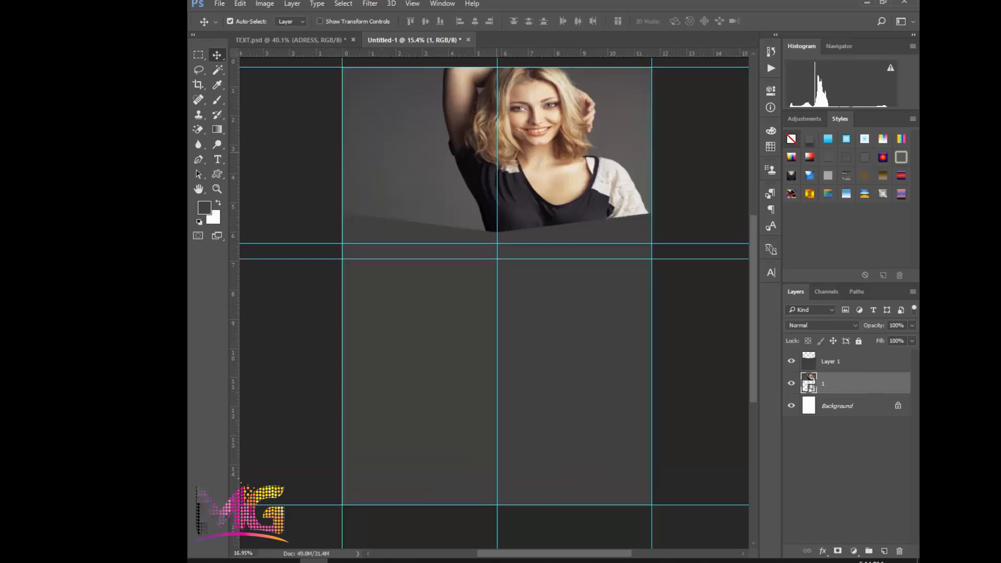
{"action": "left_click_drag", "start_coordinate": [497, 188], "coordinate": [506, 203]}
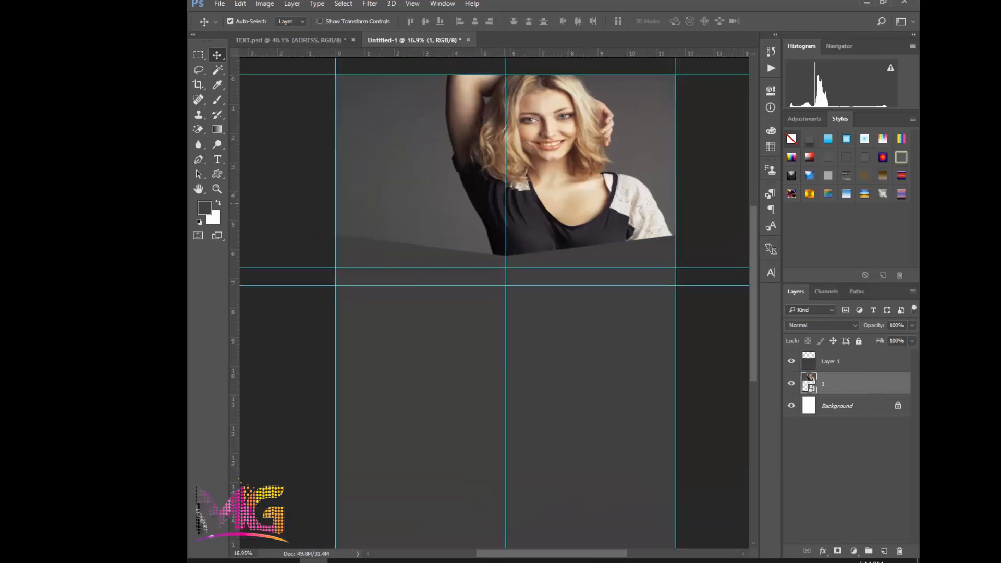
Add a Stroke layer style to the dark grey V-edged shape and set its colour to white ffffff
{"action": "left_click", "coordinate": [646, 345]}
{"action": "right_click", "coordinate": [839, 362]}
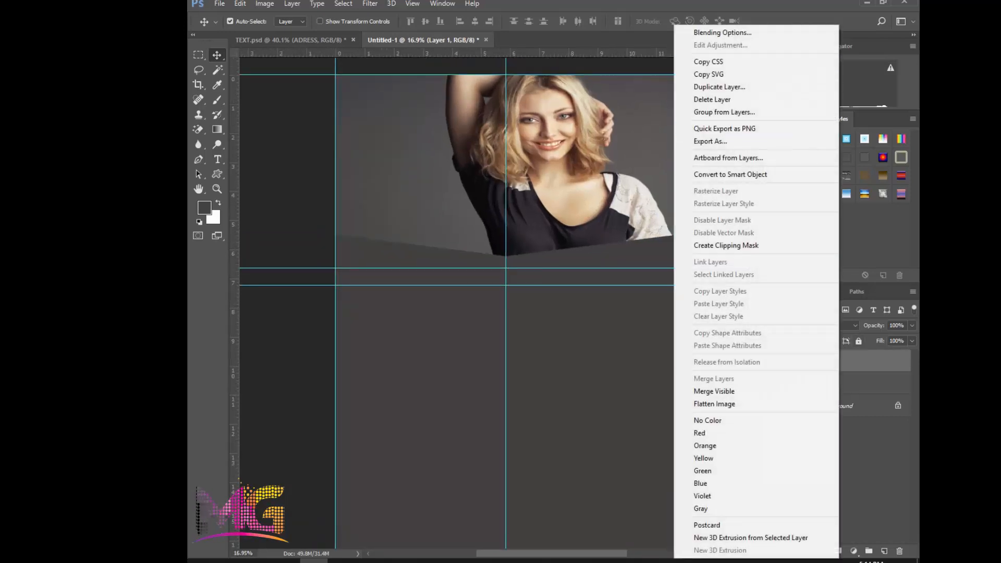
{"action": "left_click", "coordinate": [730, 32]}
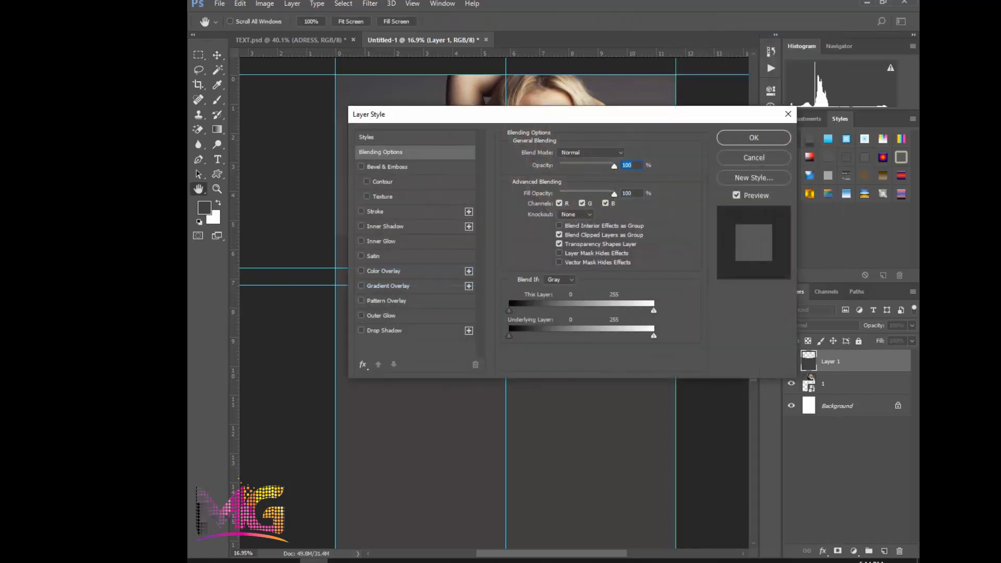
{"action": "left_click_drag", "start_coordinate": [469, 114], "coordinate": [548, 236]}
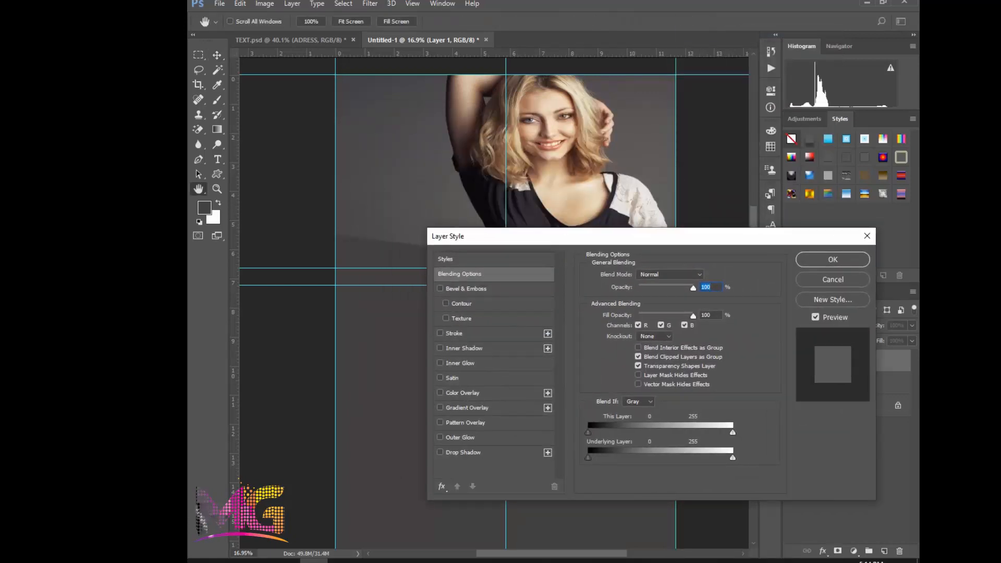
{"action": "left_click", "coordinate": [440, 333]}
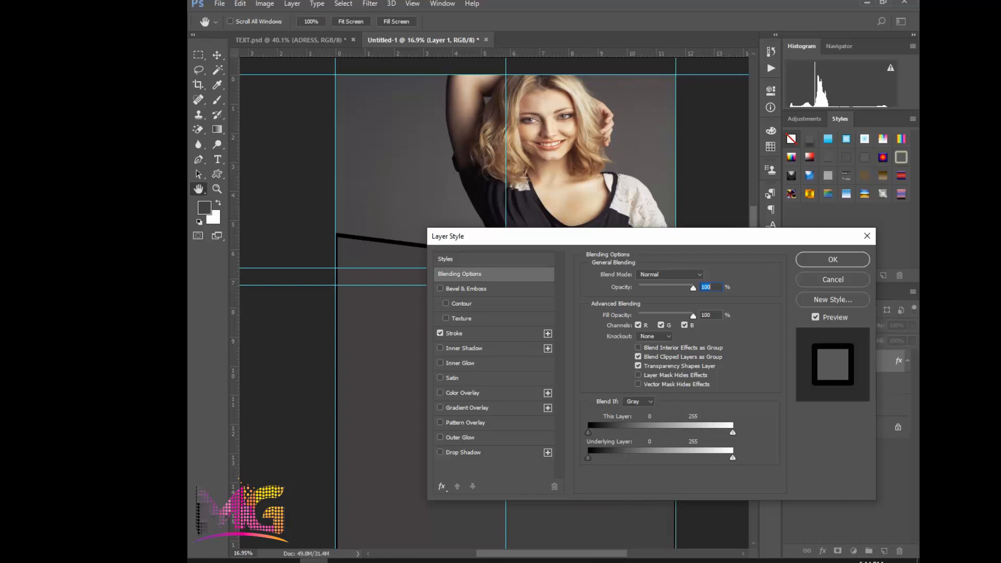
{"action": "left_click", "coordinate": [454, 333]}
{"action": "left_click", "coordinate": [614, 359]}
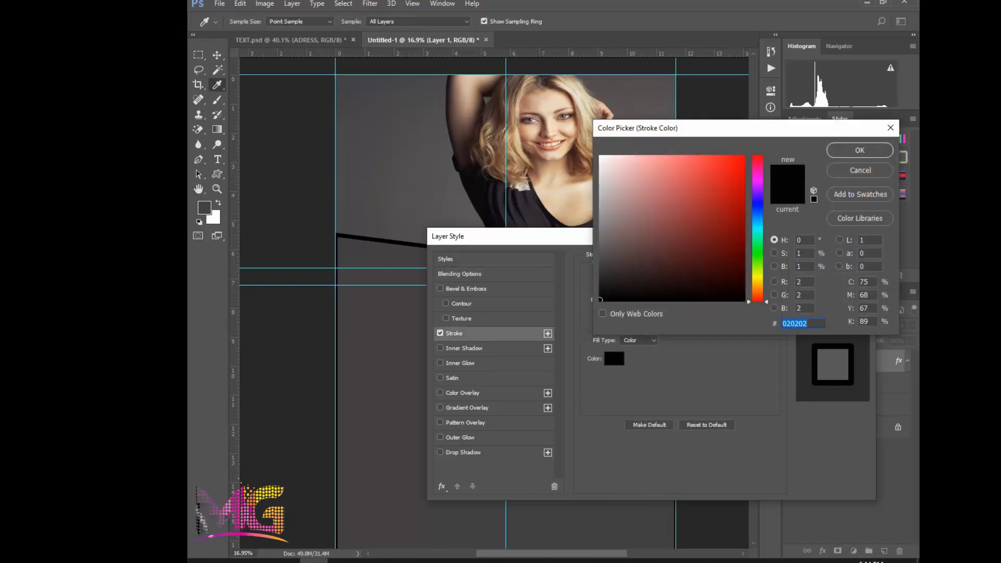
{"action": "type", "text": "ffffff"}
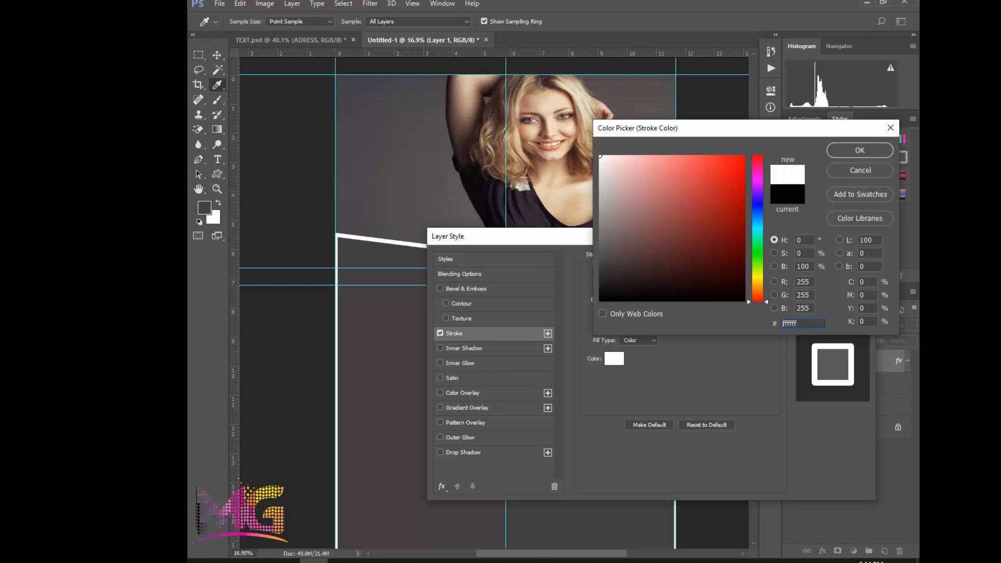
{"action": "left_click", "coordinate": [859, 151]}
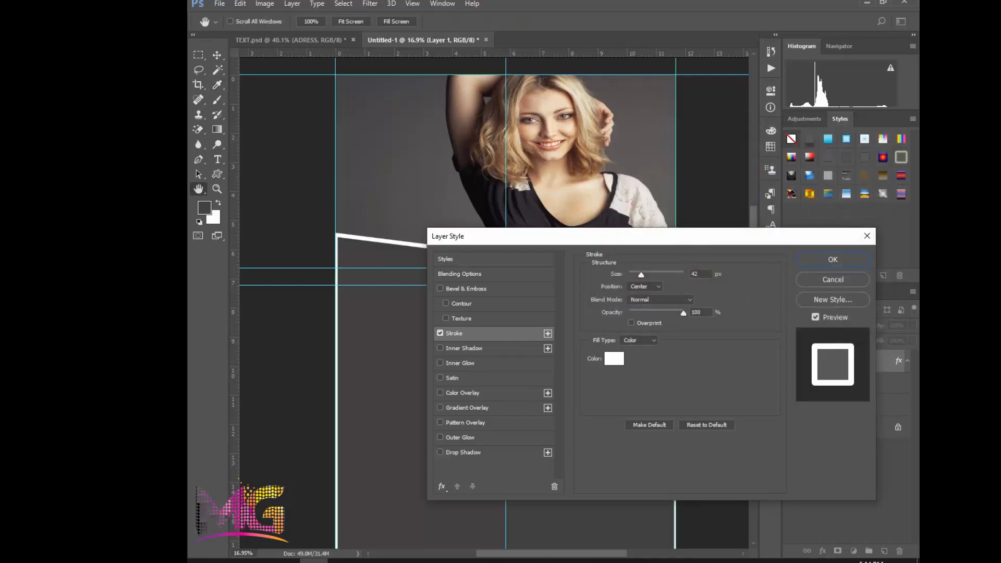
Compare the panel with and without its stroke, set the stroke's opacity to 55% and apply the style
{"action": "left_click", "coordinate": [439, 333]}
{"action": "left_click", "coordinate": [439, 334]}
{"action": "left_click", "coordinate": [440, 333]}
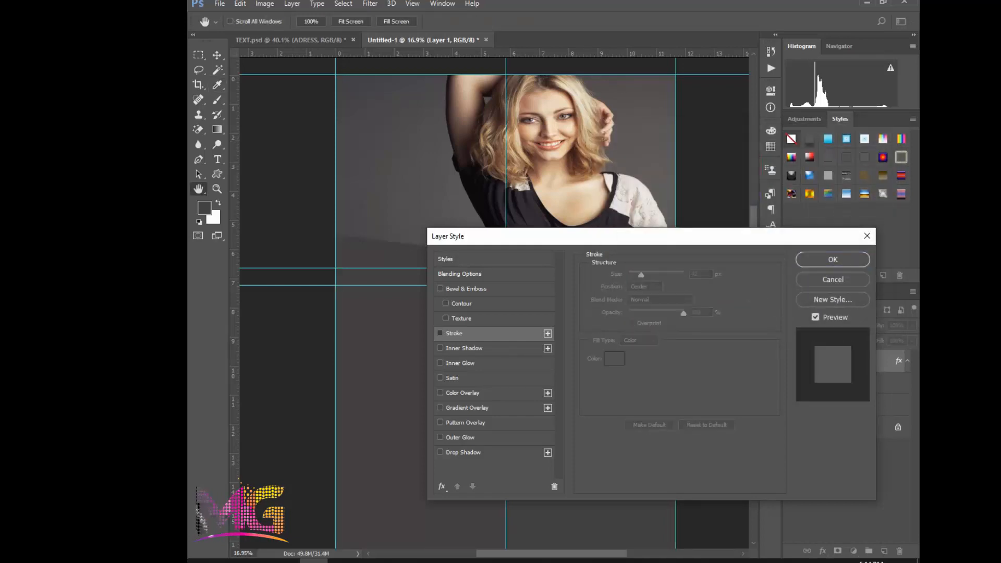
{"action": "left_click", "coordinate": [439, 333]}
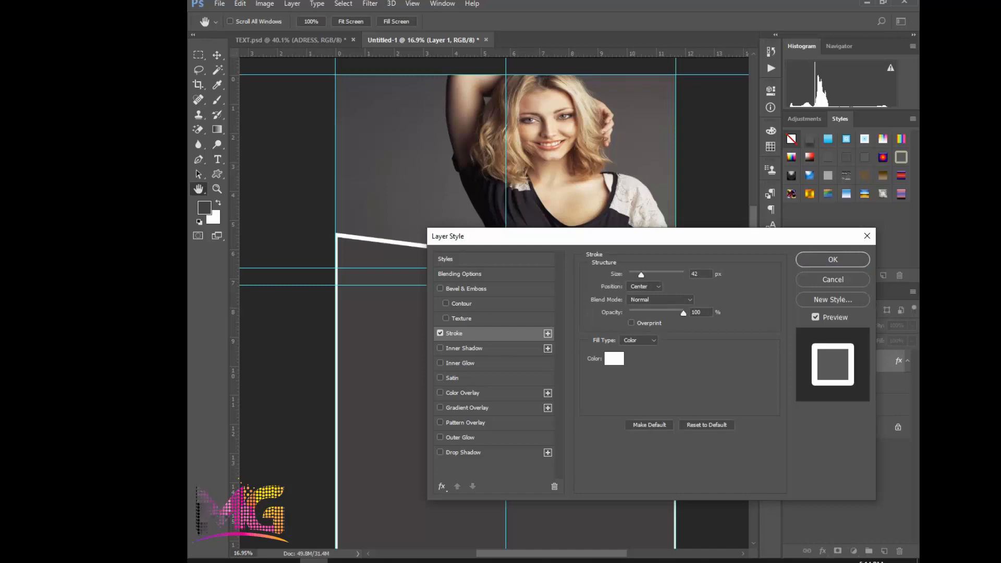
{"action": "mouse_move", "coordinate": [683, 313]}
{"action": "left_mouse_down"}
{"action": "mouse_move", "coordinate": [646, 313]}
{"action": "mouse_move", "coordinate": [658, 314]}
{"action": "left_mouse_up"}
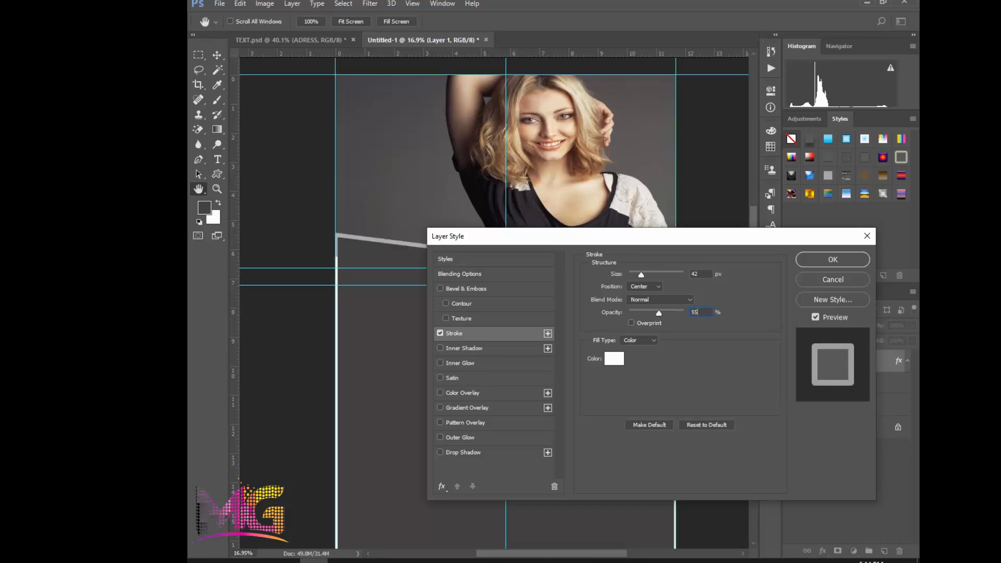
{"action": "left_click", "coordinate": [832, 259]}
Widen the dark grey shape to about 103.7% around its centre so its side strokes fall outside the page
{"action": "scroll", "coordinate": [546, 404], "scroll_direction": "down", "scroll_amount": 1}
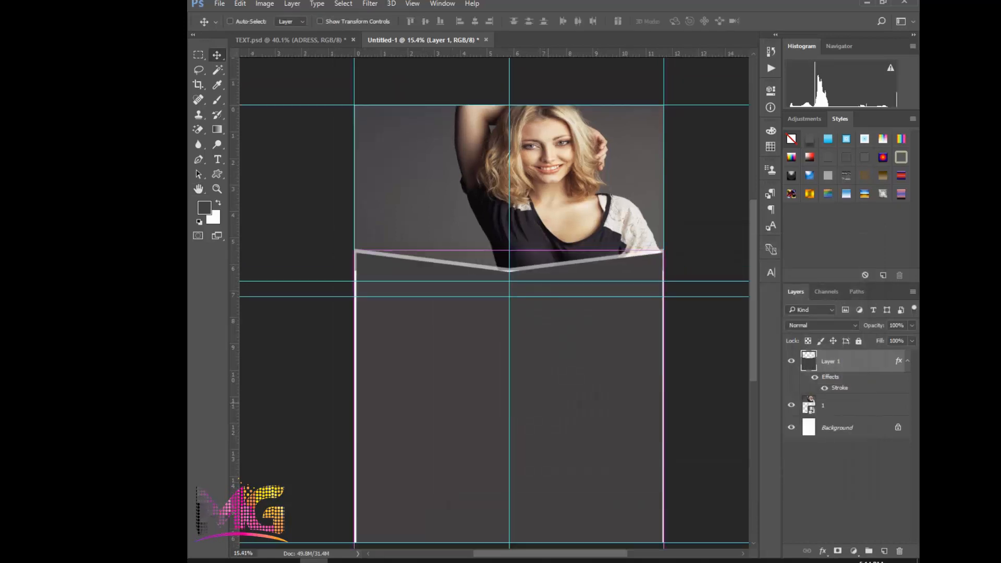
{"action": "key", "text": "ctrl+t"}
{"action": "left_click_drag", "start_coordinate": [354, 412], "coordinate": [349, 412]}
{"action": "key", "text": "Return"}
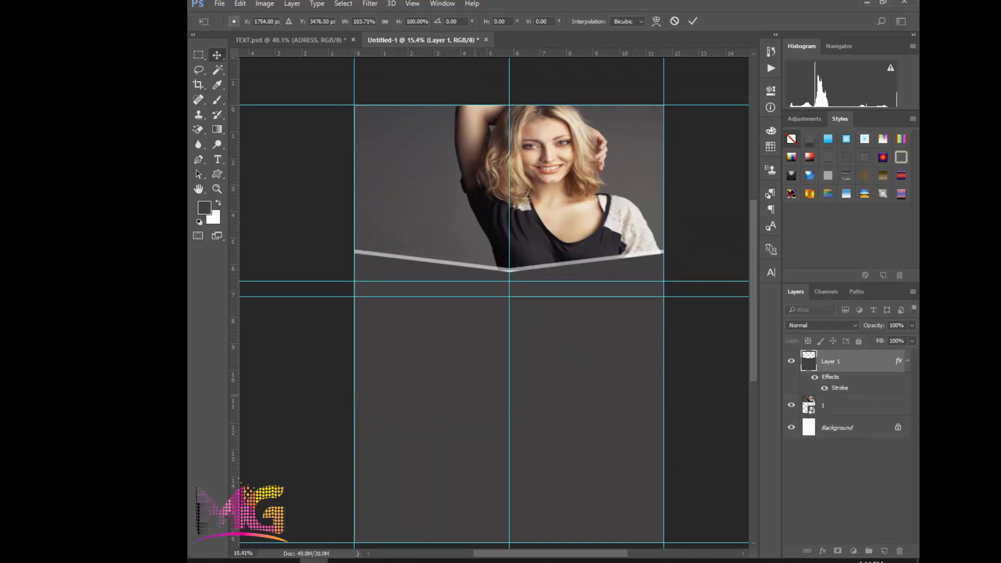
{"action": "scroll", "coordinate": [556, 244], "scroll_direction": "up", "scroll_amount": 1}
{"action": "scroll", "coordinate": [556, 271], "scroll_direction": "up", "scroll_amount": 2}
{"action": "scroll", "coordinate": [556, 271], "scroll_direction": "down", "scroll_amount": 3}
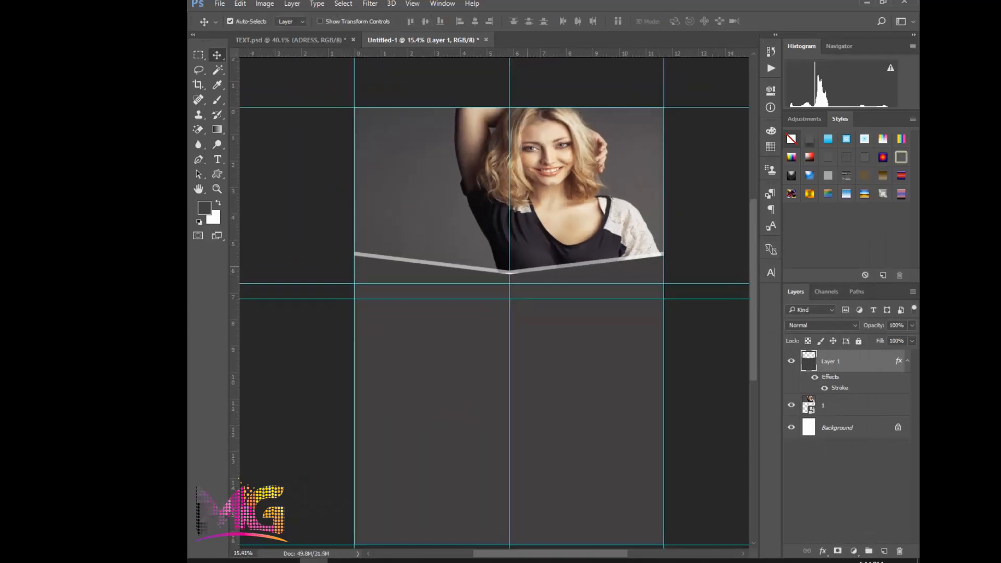
Stretch the photo behind the panel to about 145.6% width and 114.8% height, covering the stroke's gaps
{"action": "left_click", "coordinate": [839, 405]}
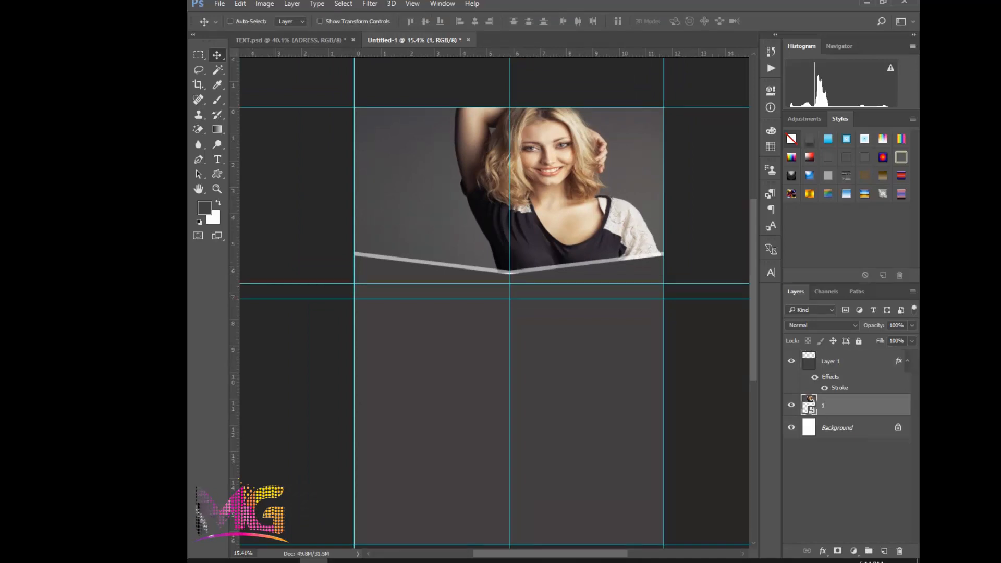
{"action": "key", "text": "ctrl+t"}
{"action": "left_click_drag", "start_coordinate": [512, 272], "coordinate": [512, 276]}
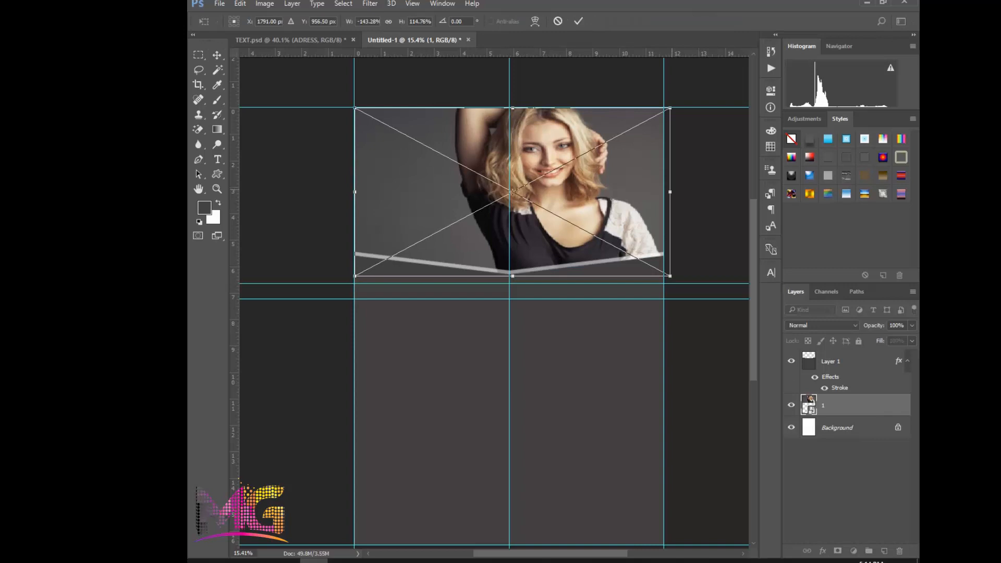
{"action": "left_click_drag", "start_coordinate": [670, 192], "coordinate": [675, 192]}
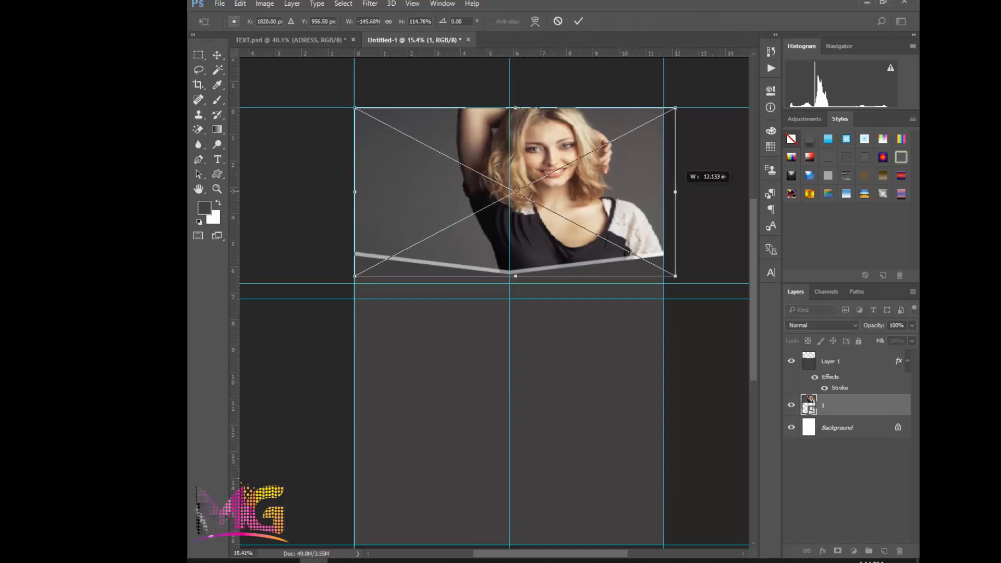
{"action": "key", "text": "Return"}
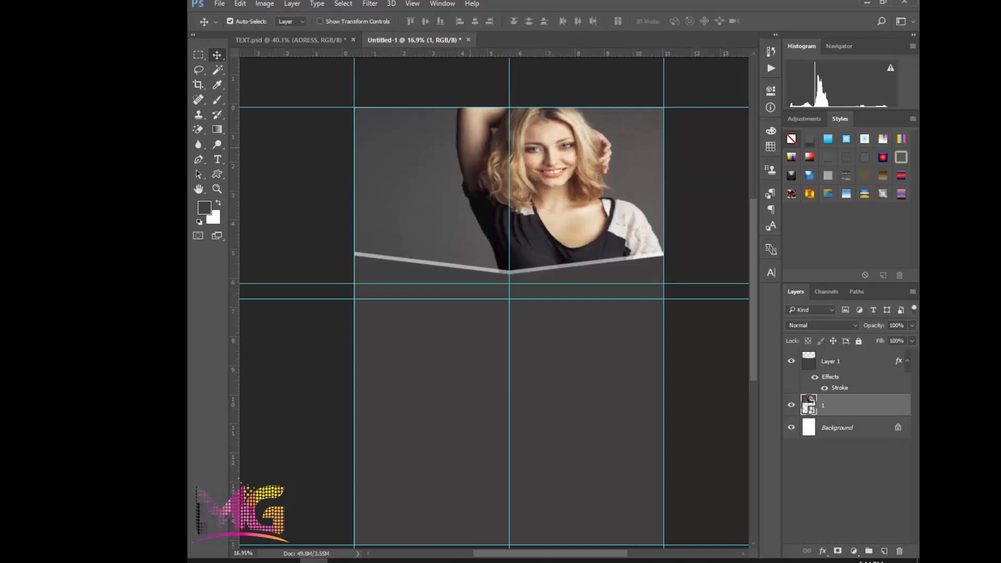
{"action": "scroll", "coordinate": [477, 149], "scroll_direction": "up", "scroll_amount": 1}
{"action": "scroll", "coordinate": [496, 166], "scroll_direction": "down", "scroll_amount": 2}
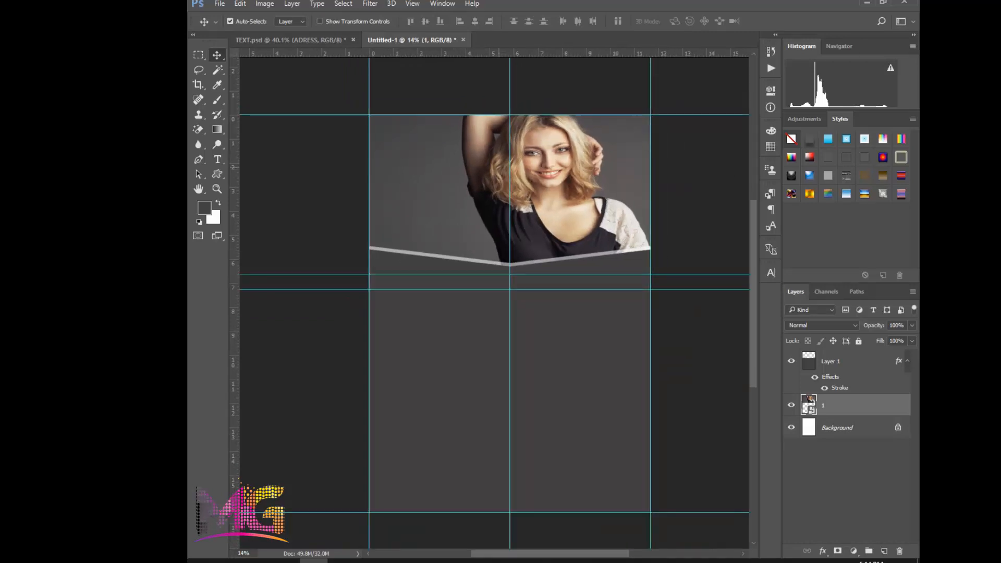
Enlarge the model photo further to about 161.2% width and 130.2% height, extending it behind the panel and past the page's right edge
{"action": "scroll", "coordinate": [494, 166], "scroll_direction": "up", "scroll_amount": 1}
{"action": "key", "text": "ctrl+t"}
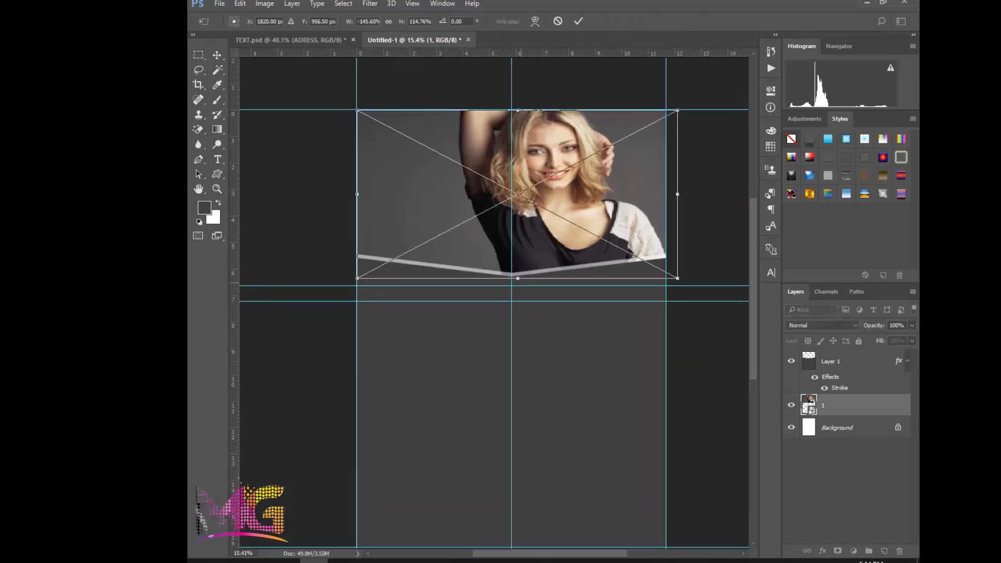
{"action": "left_click_drag", "start_coordinate": [518, 279], "coordinate": [518, 301]}
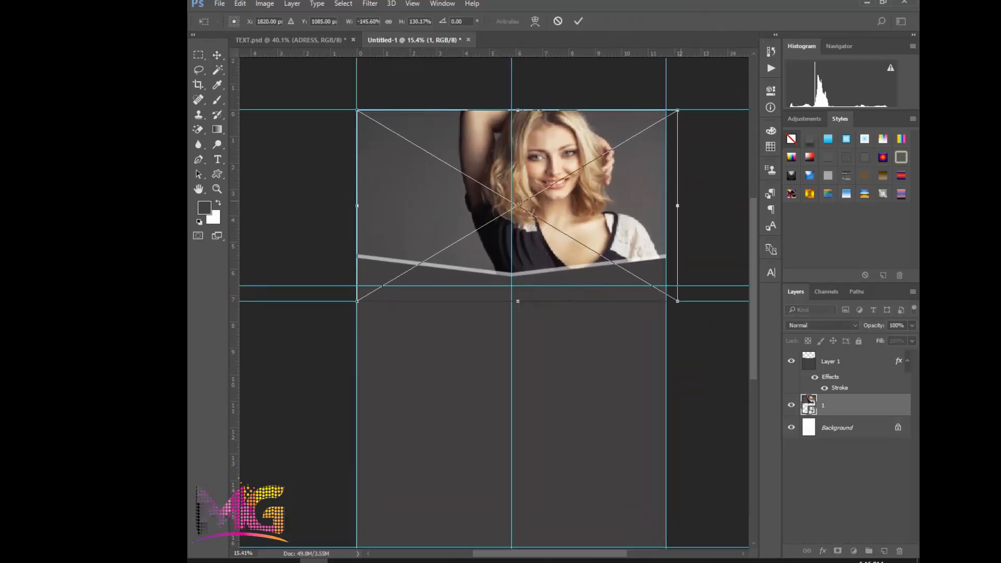
{"action": "left_click_drag", "start_coordinate": [677, 206], "coordinate": [712, 205]}
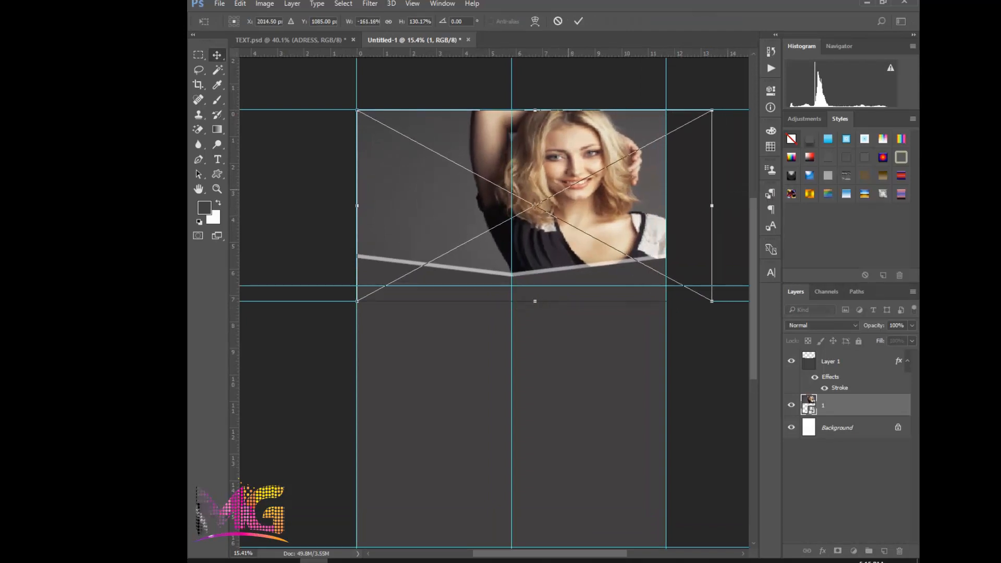
{"action": "key", "text": "Return"}
{"action": "scroll", "coordinate": [446, 177], "scroll_direction": "up", "scroll_amount": 1}
{"action": "scroll", "coordinate": [445, 174], "scroll_direction": "down", "scroll_amount": 2}
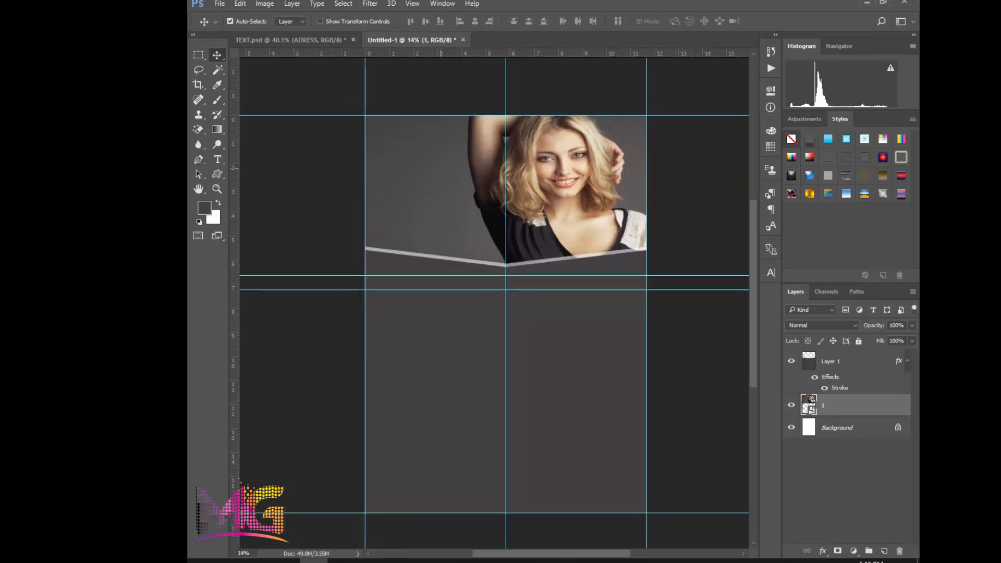
{"action": "scroll", "coordinate": [398, 163], "scroll_direction": "up", "scroll_amount": 1}
{"action": "scroll", "coordinate": [421, 171], "scroll_direction": "down", "scroll_amount": 1}
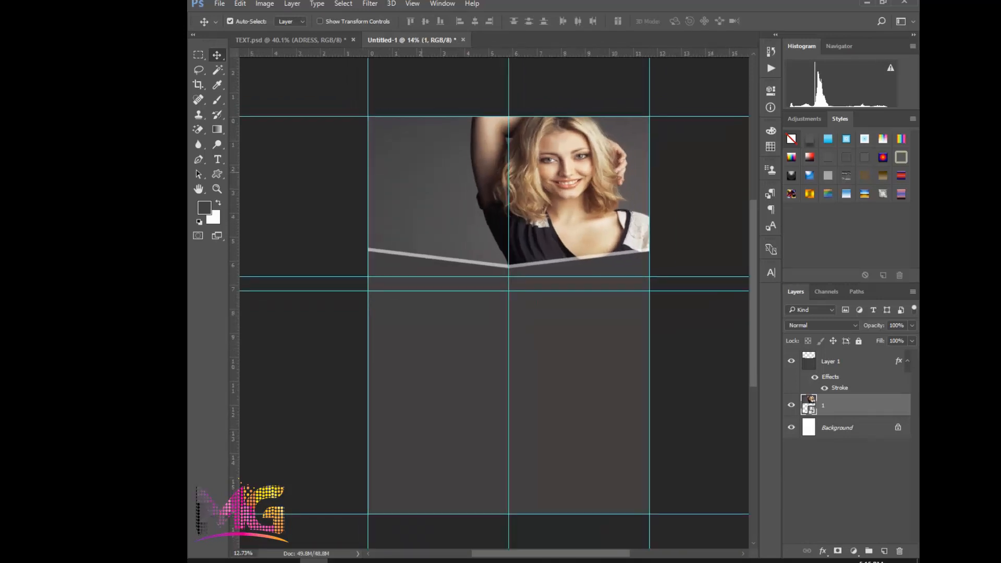
{"action": "scroll", "coordinate": [425, 173], "scroll_direction": "down", "scroll_amount": 1}
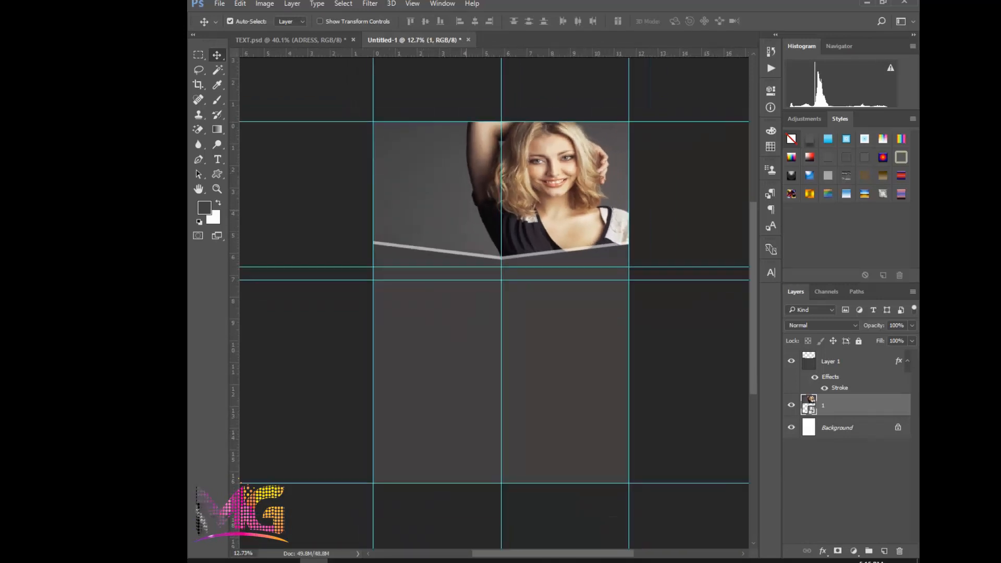
Select the dark grey V-edged shape's layer above the photo
{"action": "scroll", "coordinate": [472, 194], "scroll_direction": "up", "scroll_amount": 1}
{"action": "left_click", "coordinate": [463, 340]}
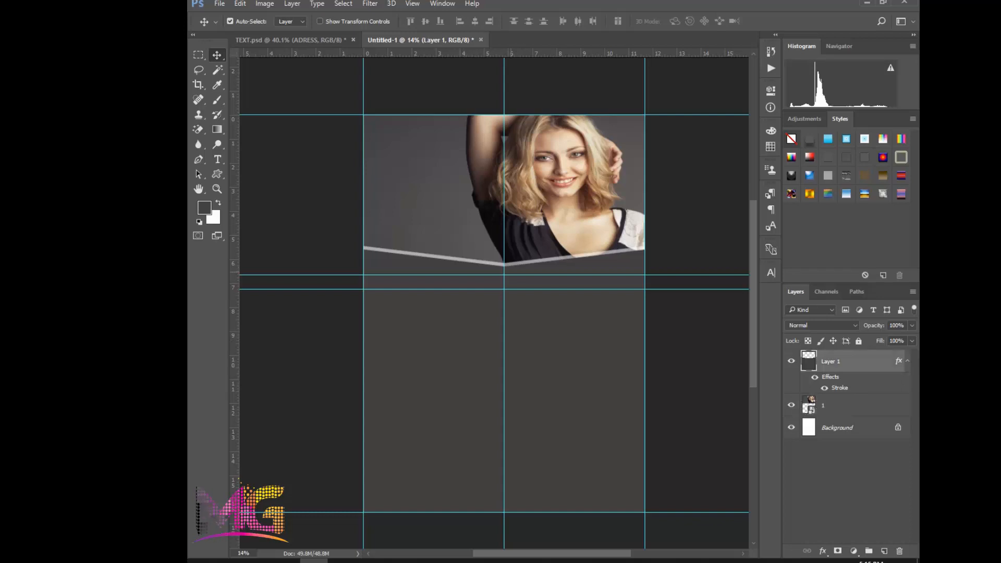
{"action": "left_click_drag", "start_coordinate": [454, 322], "coordinate": [453, 320]}
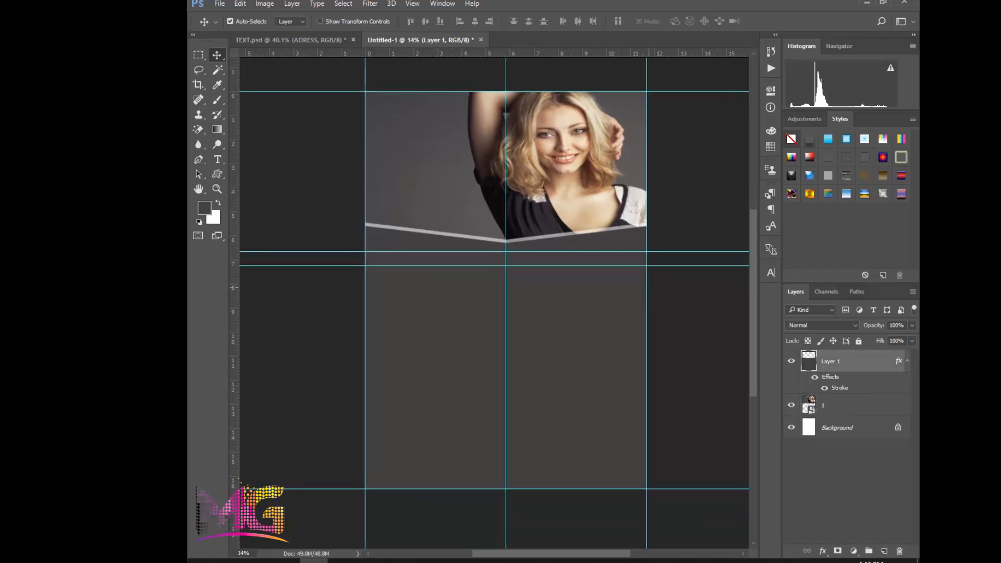
Copy the white round aperture graphic from the TEXT.psd document into the flyer
{"action": "left_click", "coordinate": [907, 361]}
{"action": "scroll", "coordinate": [365, 275], "scroll_direction": "up", "scroll_amount": 1}
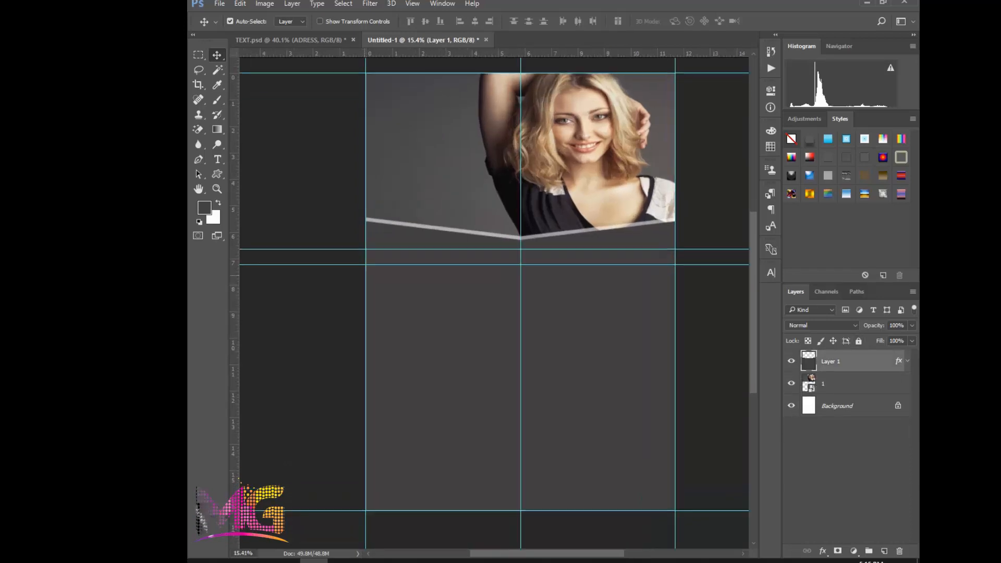
{"action": "left_click_drag", "start_coordinate": [460, 251], "coordinate": [443, 295]}
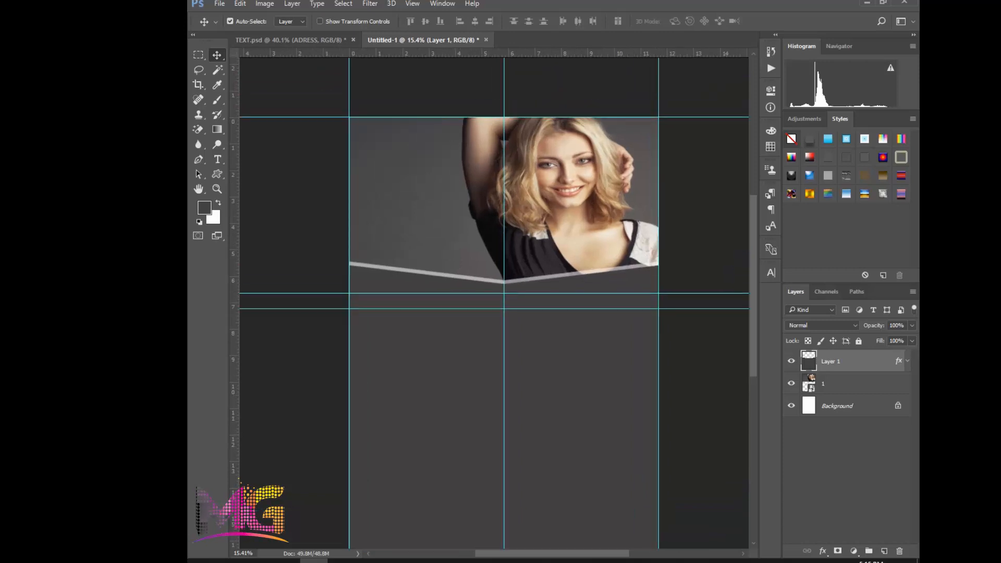
{"action": "left_click", "coordinate": [289, 40]}
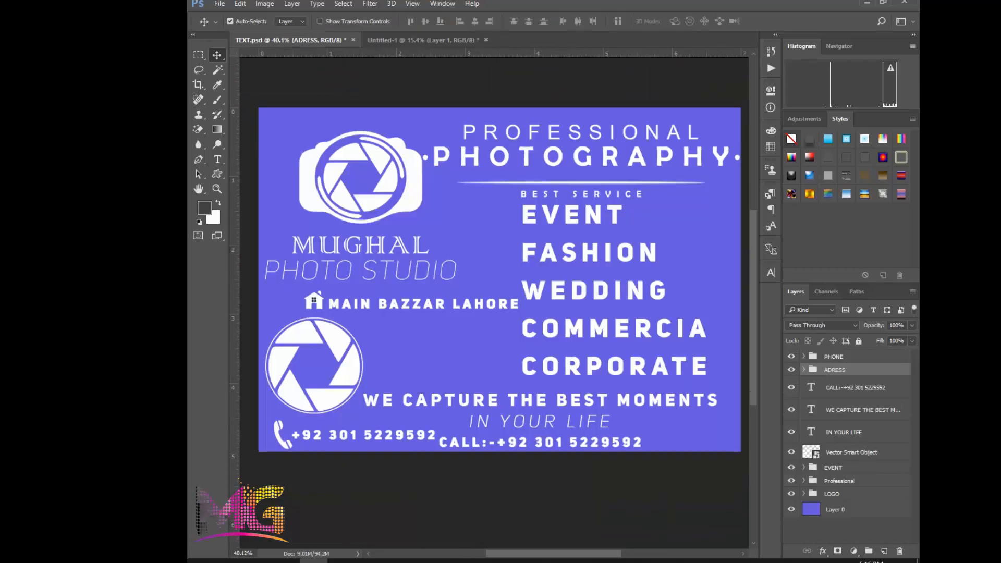
{"action": "left_click_drag", "start_coordinate": [312, 375], "coordinate": [424, 224]}
Enlarge the aperture graphic to about 337% over the photo's upper-left corner, partly off the page, and lower its opacity to 27%
{"action": "key", "text": "ctrl+t"}
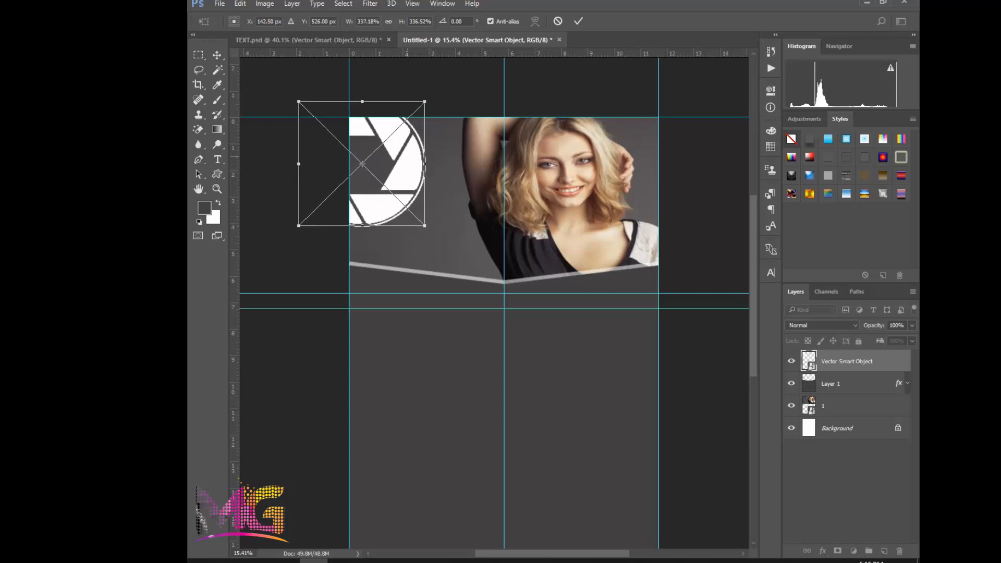
{"action": "key", "text": "Return"}
{"action": "left_click", "coordinate": [911, 325]}
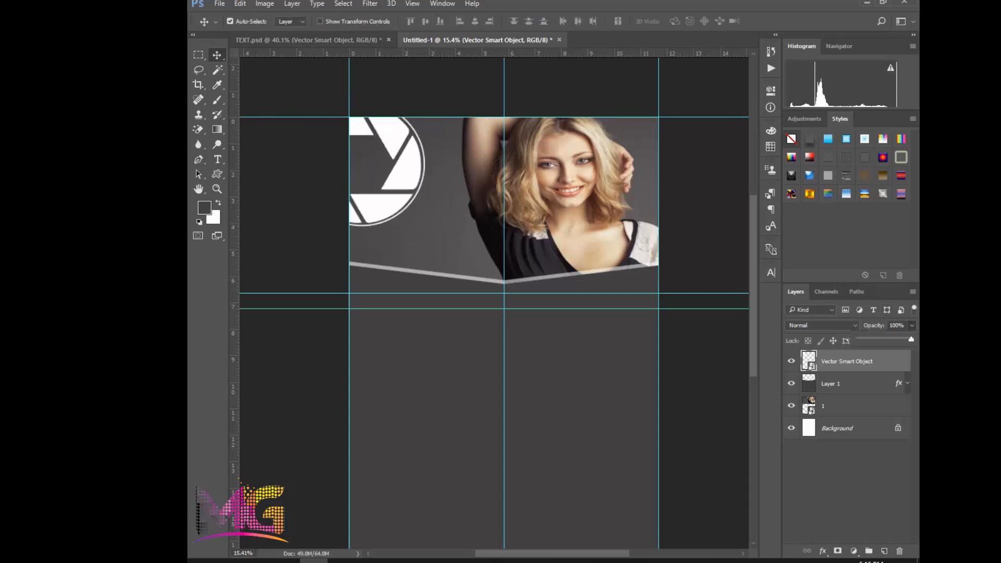
{"action": "left_click_drag", "start_coordinate": [886, 339], "coordinate": [874, 340]}
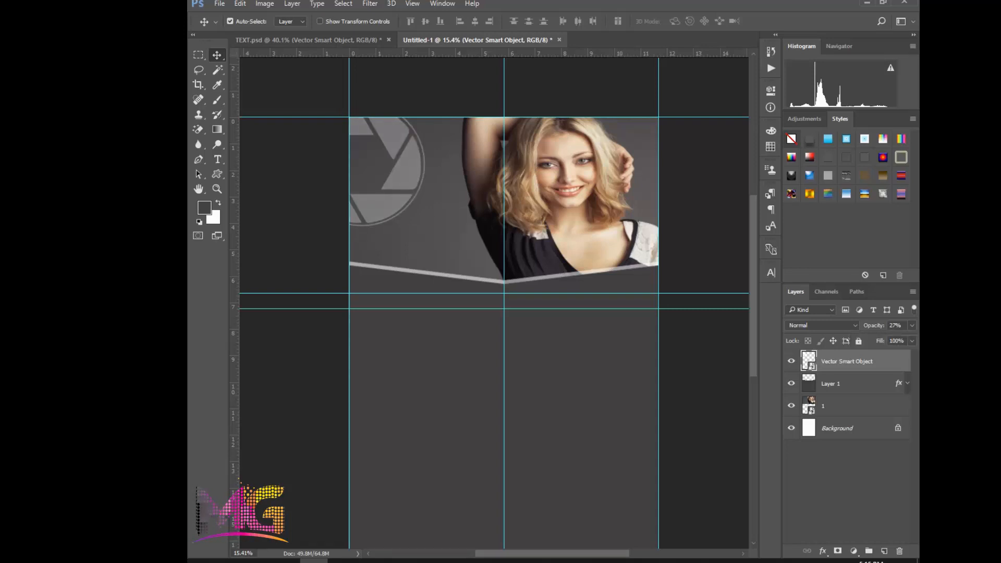
Copy the LOGO group from TEXT.psd into the flyer and keep the group collapsed above the other layers
{"action": "left_click", "coordinate": [308, 40]}
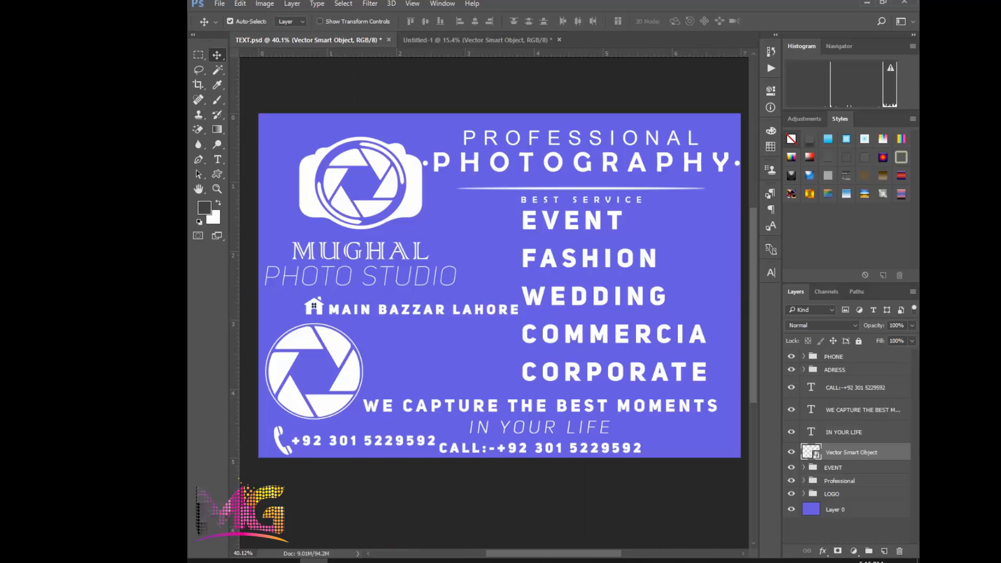
{"action": "left_click", "coordinate": [832, 494]}
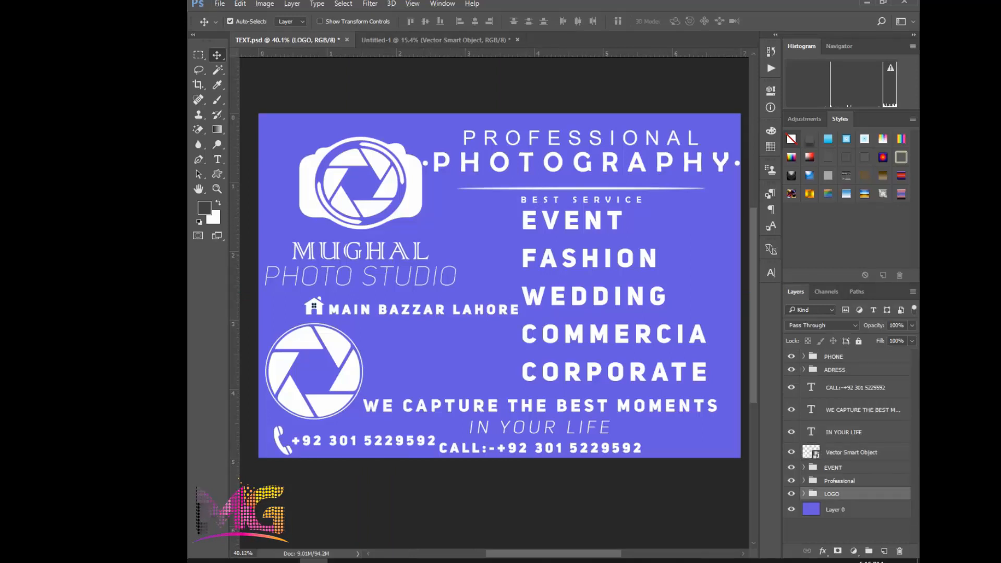
{"action": "left_click_drag", "start_coordinate": [832, 493], "coordinate": [572, 245]}
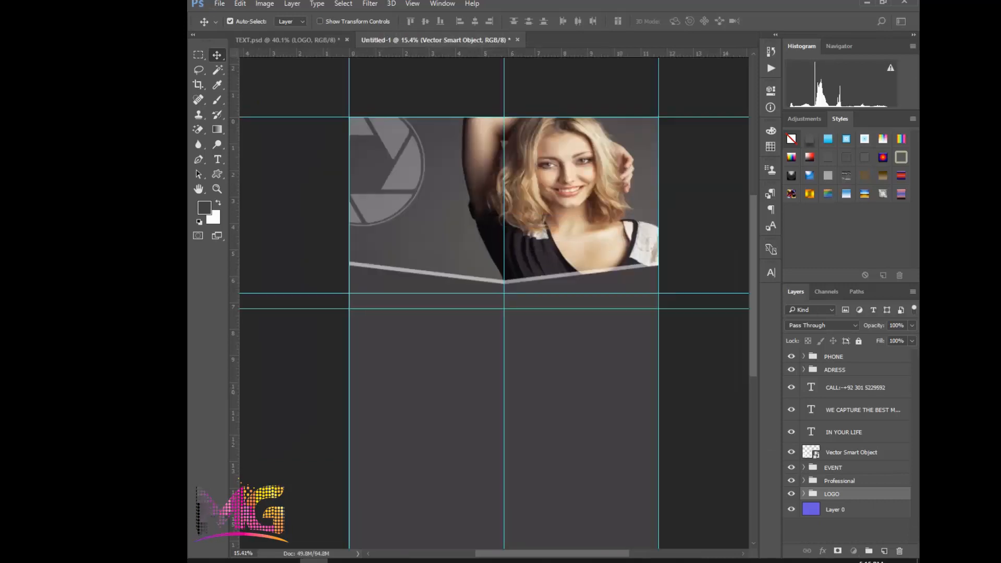
{"action": "mouse_move", "coordinate": [517, 214]}
{"action": "left_mouse_down"}
{"action": "mouse_move", "coordinate": [443, 184]}
{"action": "mouse_move", "coordinate": [517, 214]}
{"action": "left_mouse_up"}
{"action": "left_click", "coordinate": [803, 356]}
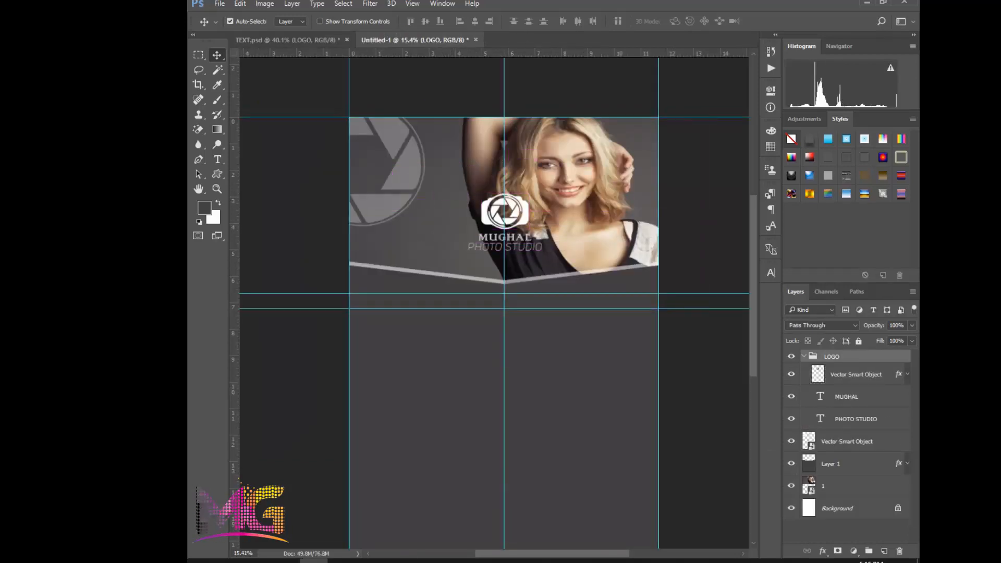
Move the Mughal Photo Studio logo to the empty area beside the model and enlarge it slightly
{"action": "key", "text": "ctrl+t"}
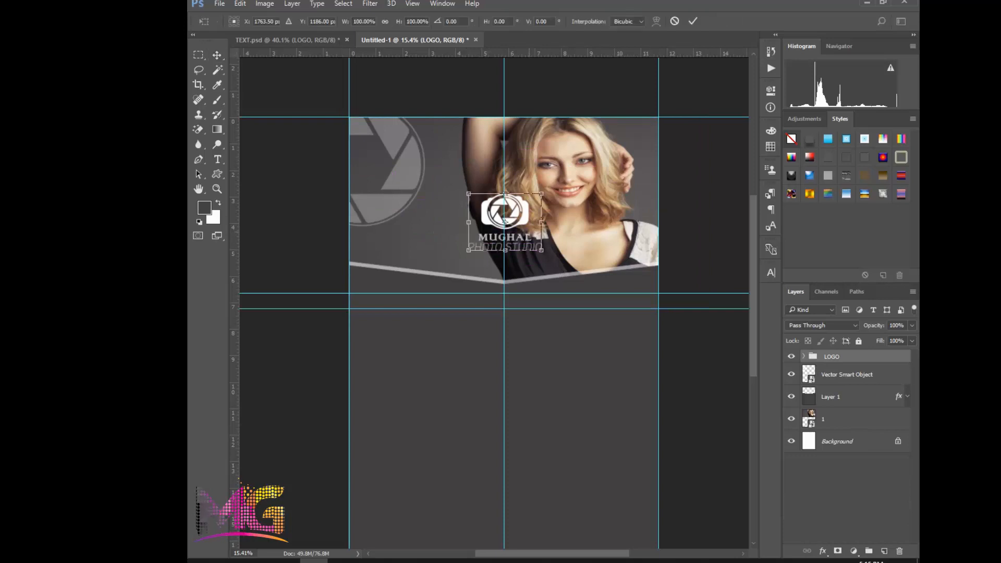
{"action": "left_click_drag", "start_coordinate": [505, 222], "coordinate": [420, 194]}
{"action": "scroll", "coordinate": [416, 194], "scroll_direction": "up", "scroll_amount": 2}
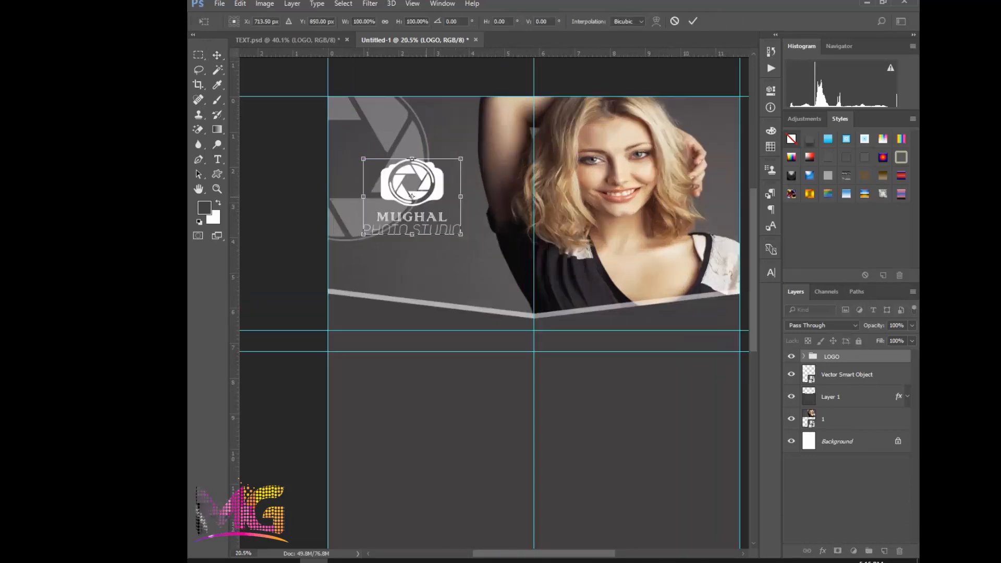
{"action": "left_click_drag", "start_coordinate": [460, 234], "coordinate": [477, 252]}
{"action": "left_click_drag", "start_coordinate": [446, 191], "coordinate": [446, 201]}
{"action": "key", "text": "Return"}
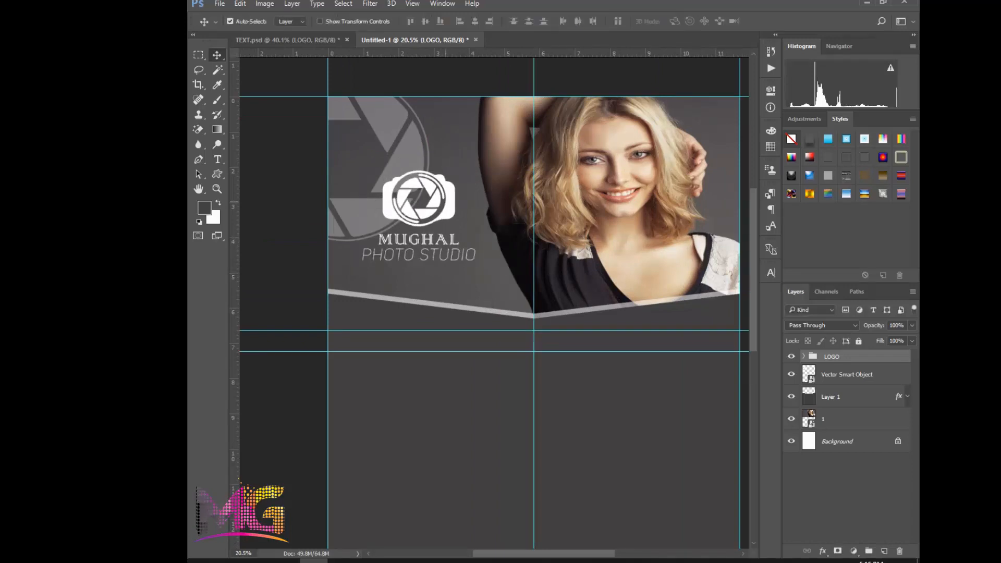
Fade the aperture graphic further behind the logo, lowering its opacity to about 14%
{"action": "left_click", "coordinate": [854, 374]}
{"action": "left_click", "coordinate": [912, 325]}
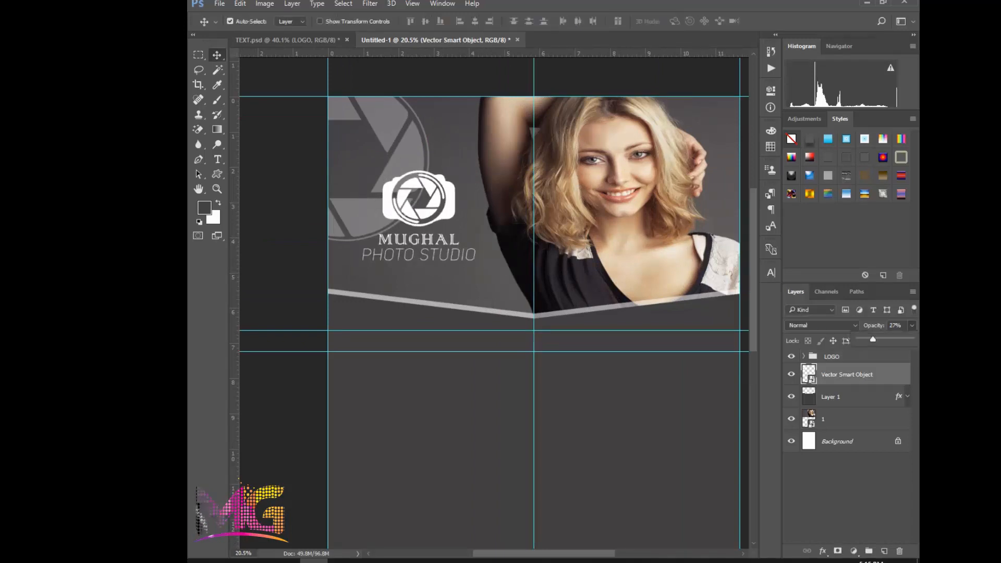
{"action": "left_click_drag", "start_coordinate": [873, 340], "coordinate": [866, 339]}
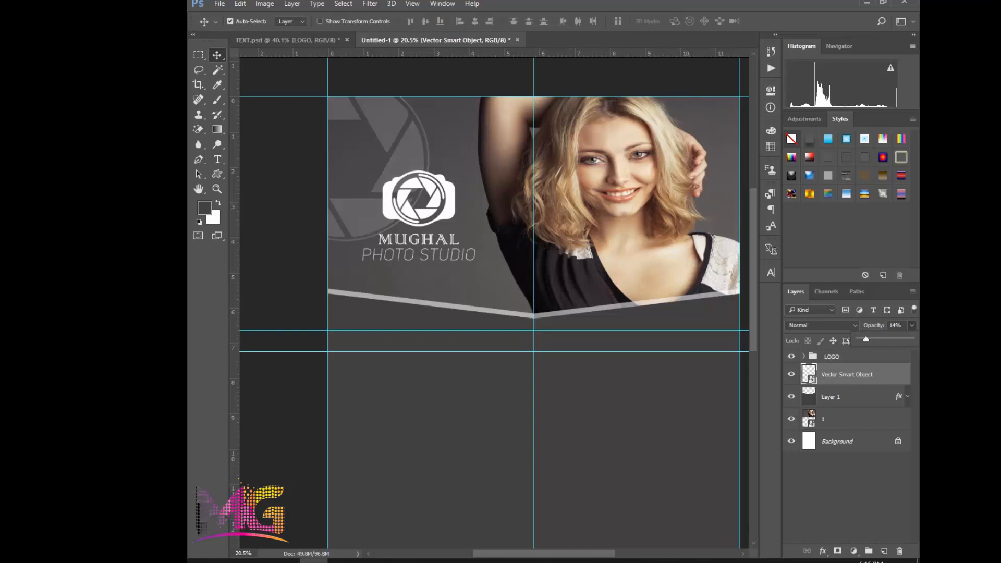
{"action": "double_click", "coordinate": [895, 325]}
{"action": "type", "text": "15"}
Adjust the model photo's width slightly, keeping its left edge on the page edge and the model's raised hand inside the page
{"action": "left_click", "coordinate": [588, 158]}
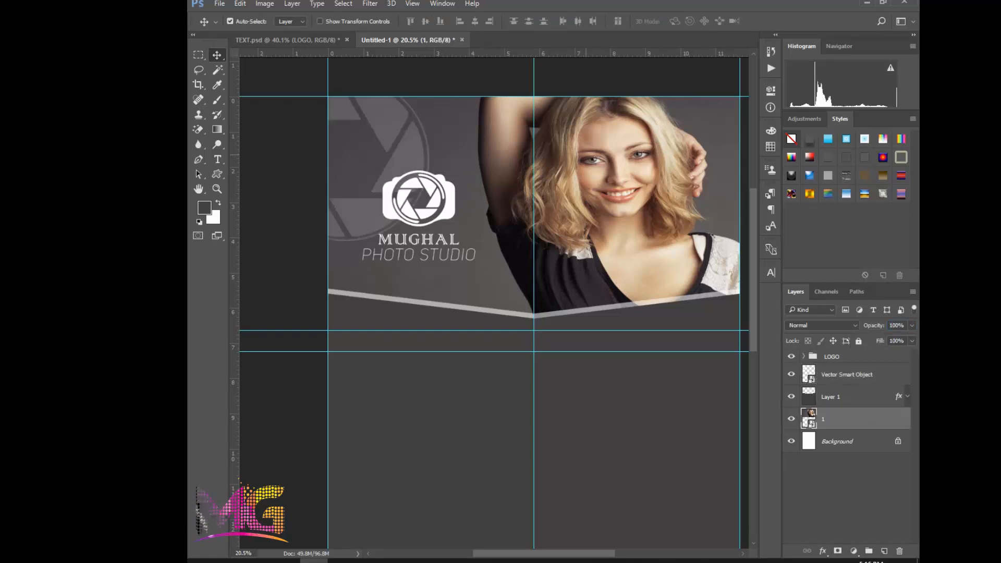
{"action": "scroll", "coordinate": [588, 158], "scroll_direction": "down", "scroll_amount": 3}
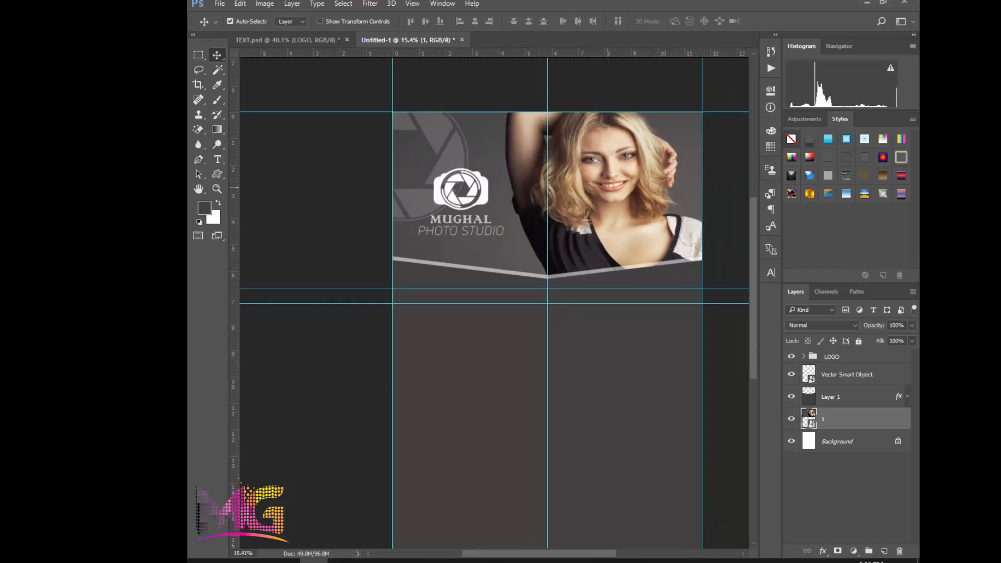
{"action": "key", "text": "ctrl+t"}
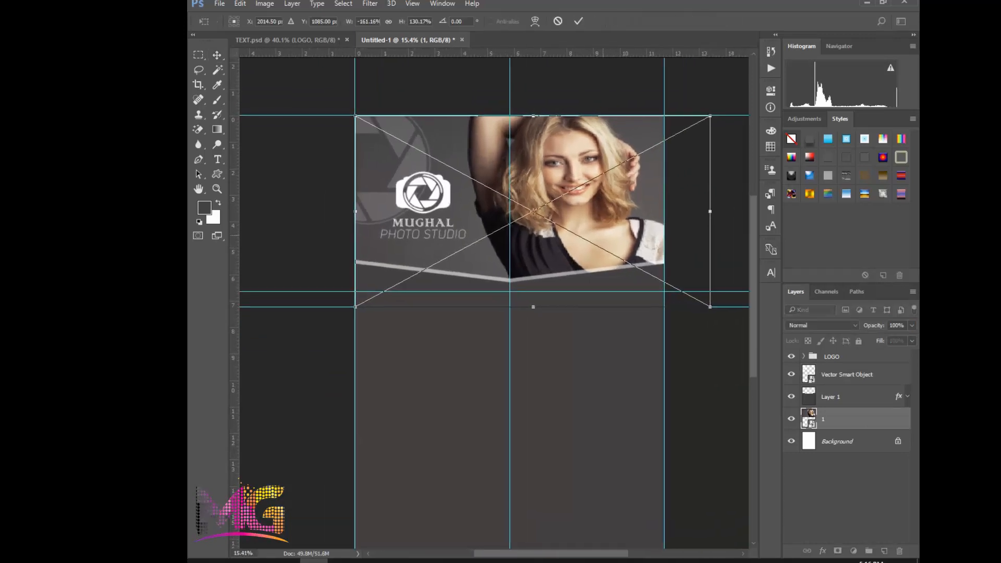
{"action": "left_click_drag", "start_coordinate": [603, 235], "coordinate": [601, 238]}
{"action": "mouse_move", "coordinate": [707, 213]}
{"action": "left_mouse_down"}
{"action": "mouse_move", "coordinate": [750, 207]}
{"action": "mouse_move", "coordinate": [615, 206]}
{"action": "mouse_move", "coordinate": [715, 213]}
{"action": "left_mouse_up"}
{"action": "left_click_drag", "start_coordinate": [300, 213], "coordinate": [334, 214]}
{"action": "scroll", "coordinate": [311, 220], "scroll_direction": "up", "scroll_amount": 1}
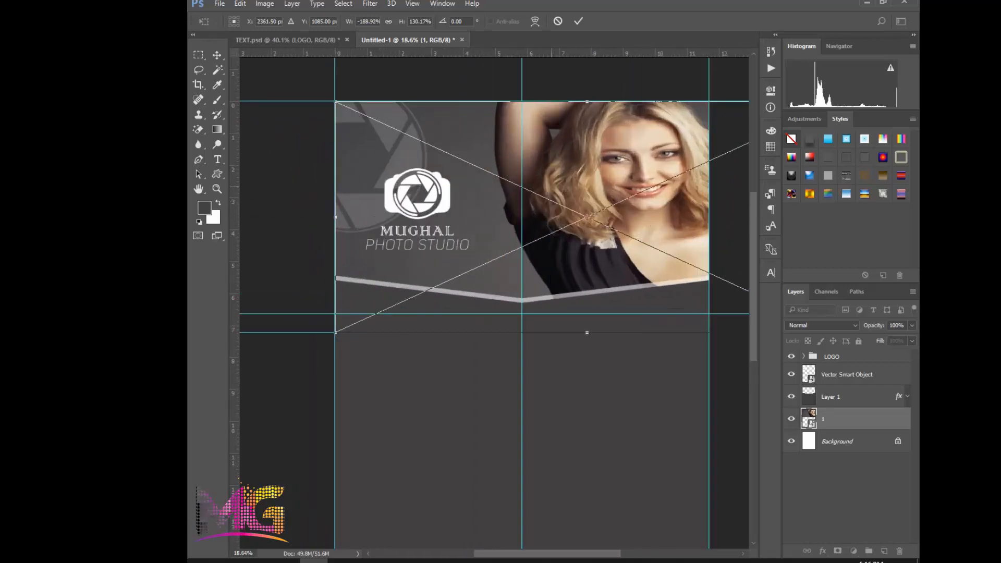
{"action": "scroll", "coordinate": [563, 190], "scroll_direction": "down", "scroll_amount": 3}
{"action": "scroll", "coordinate": [563, 172], "scroll_direction": "up", "scroll_amount": 2}
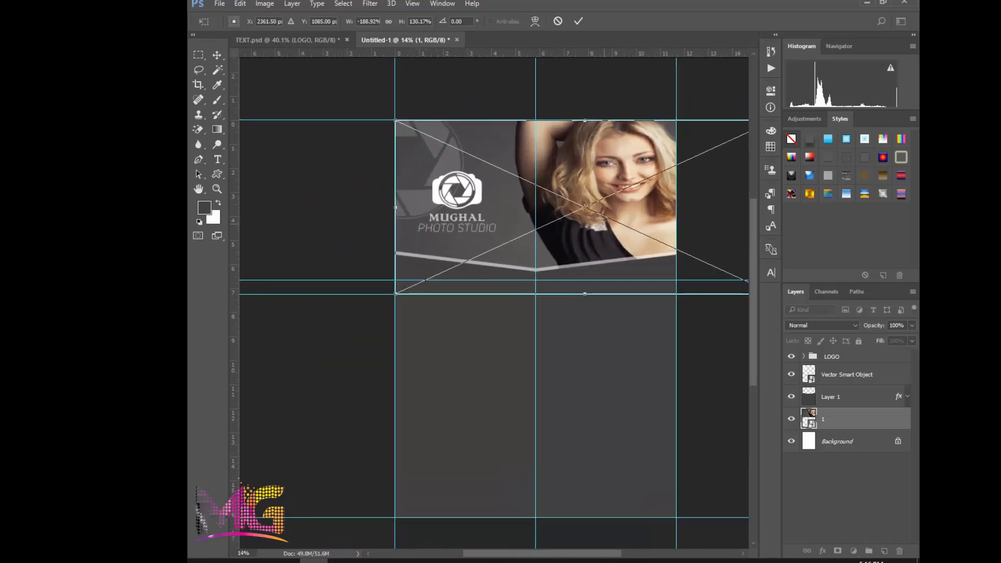
{"action": "left_click_drag", "start_coordinate": [713, 216], "coordinate": [671, 215]}
{"action": "key", "text": "Return"}
Enlarge the logo group to about 125% width and 122% height and move it up beside the model's arm
{"action": "scroll", "coordinate": [254, 211], "scroll_direction": "up", "scroll_amount": 2}
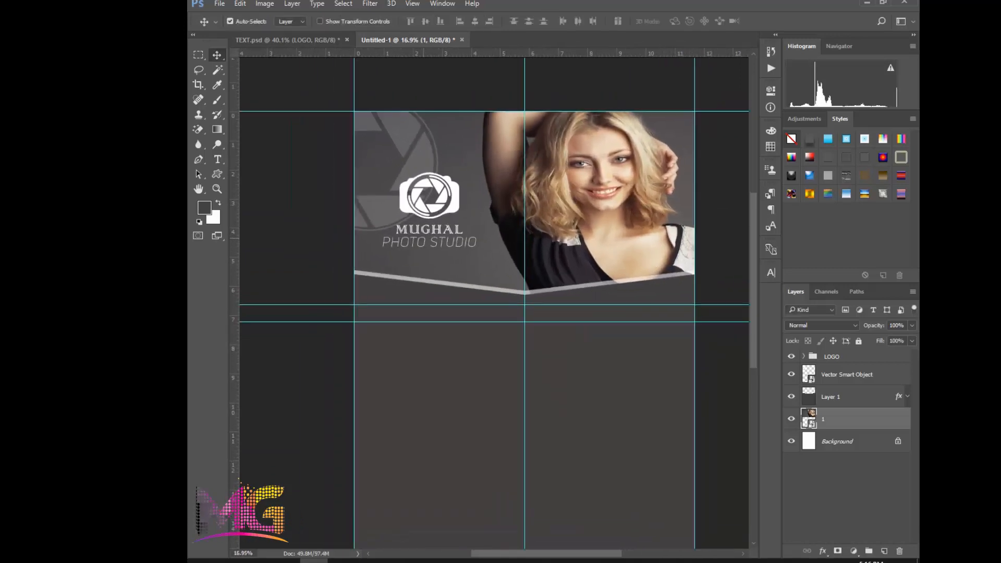
{"action": "scroll", "coordinate": [416, 231], "scroll_direction": "up", "scroll_amount": 1}
{"action": "left_click", "coordinate": [431, 207]}
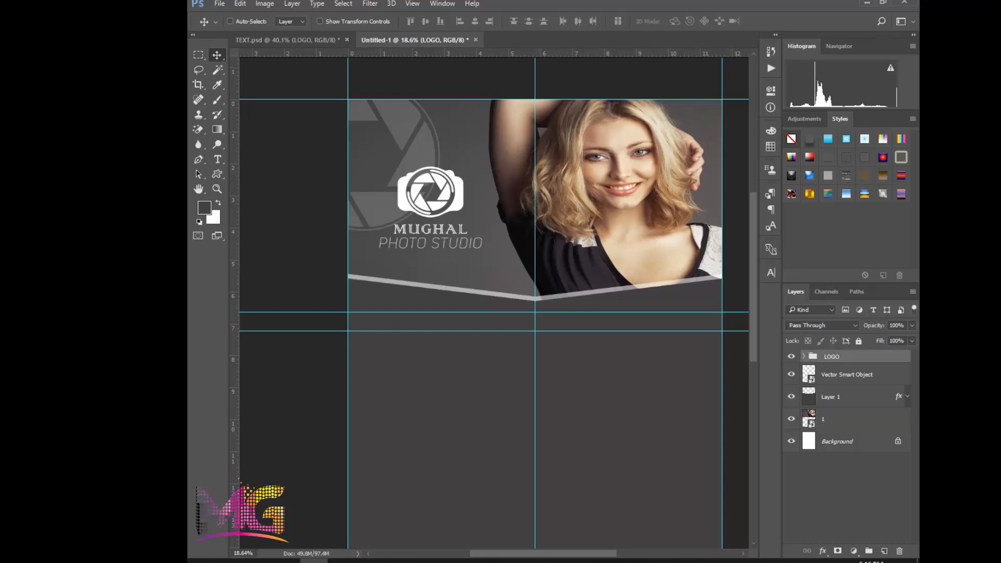
{"action": "key", "text": "ctrl+t"}
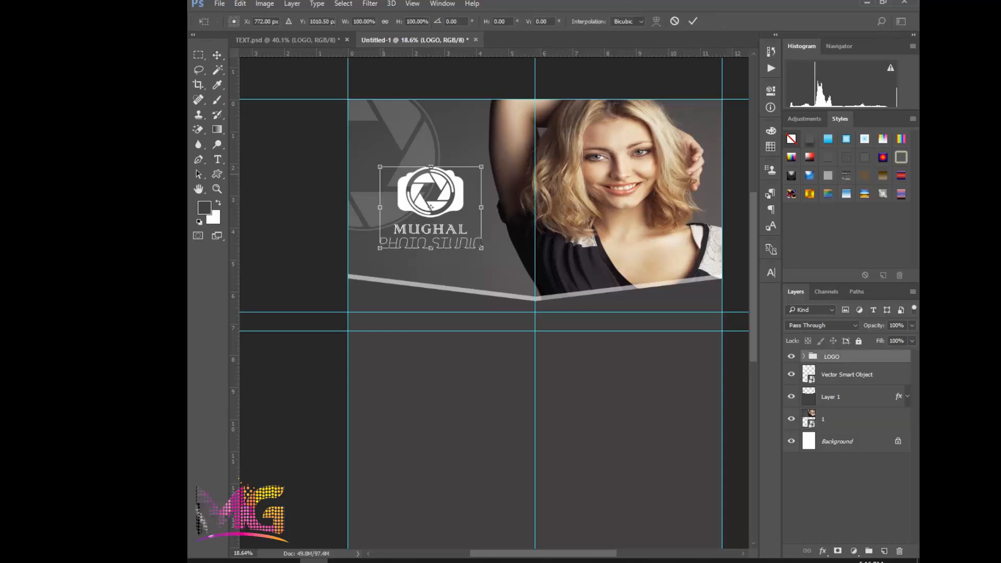
{"action": "left_click_drag", "start_coordinate": [379, 167], "coordinate": [364, 150]}
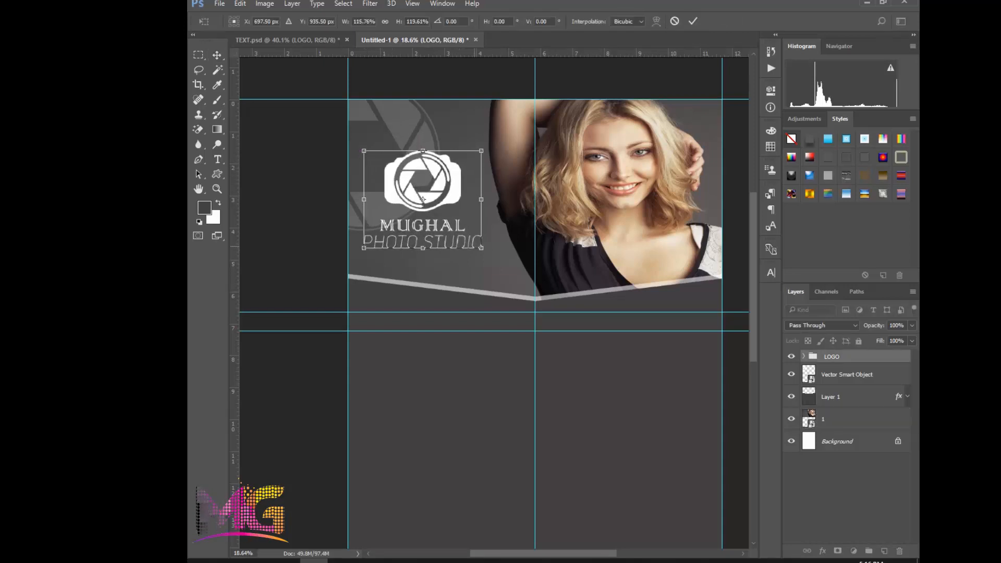
{"action": "left_click_drag", "start_coordinate": [483, 249], "coordinate": [481, 223]}
{"action": "left_click_drag", "start_coordinate": [427, 194], "coordinate": [432, 181]}
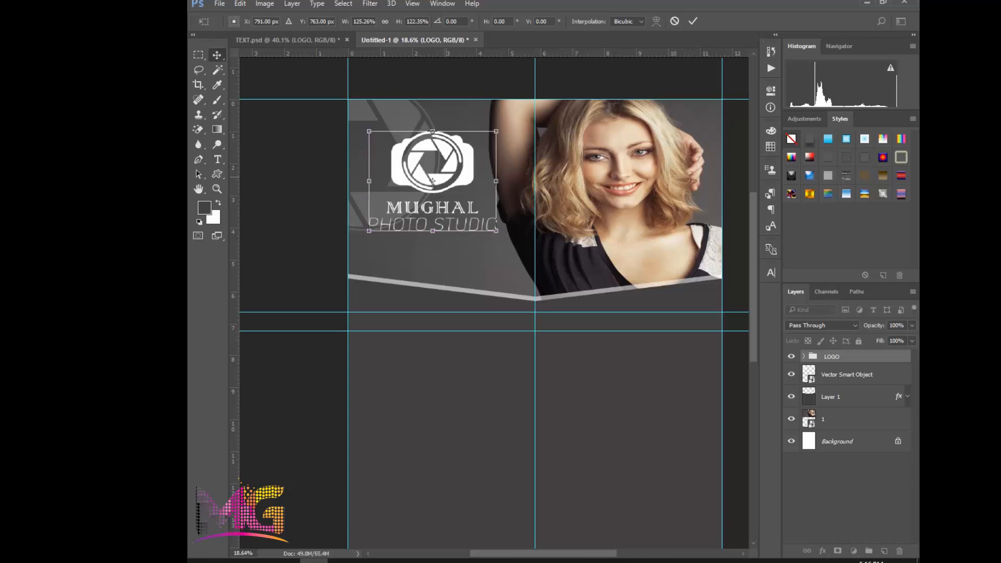
{"action": "key", "text": "Return"}
Place the photo 2.jpg from the image folder onto the flyer at 24.92% and raise its layer above the dark grey shape
{"action": "left_click", "coordinate": [499, 254]}
{"action": "scroll", "coordinate": [499, 254], "scroll_direction": "down", "scroll_amount": 2}
{"action": "scroll", "coordinate": [505, 259], "scroll_direction": "up", "scroll_amount": 1}
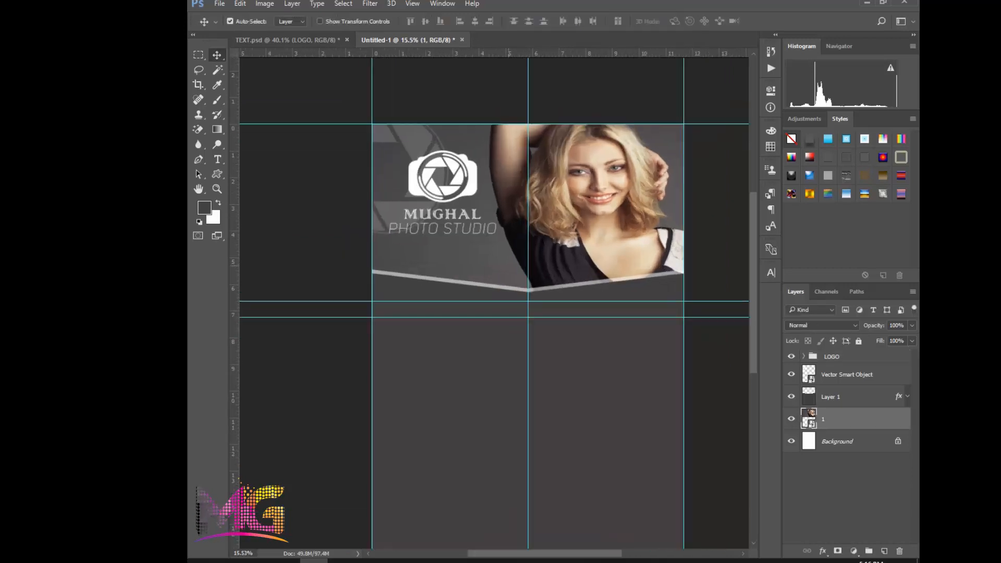
{"action": "left_click_drag", "start_coordinate": [475, 224], "coordinate": [453, 197]}
{"action": "scroll", "coordinate": [470, 326], "scroll_direction": "up", "scroll_amount": 1}
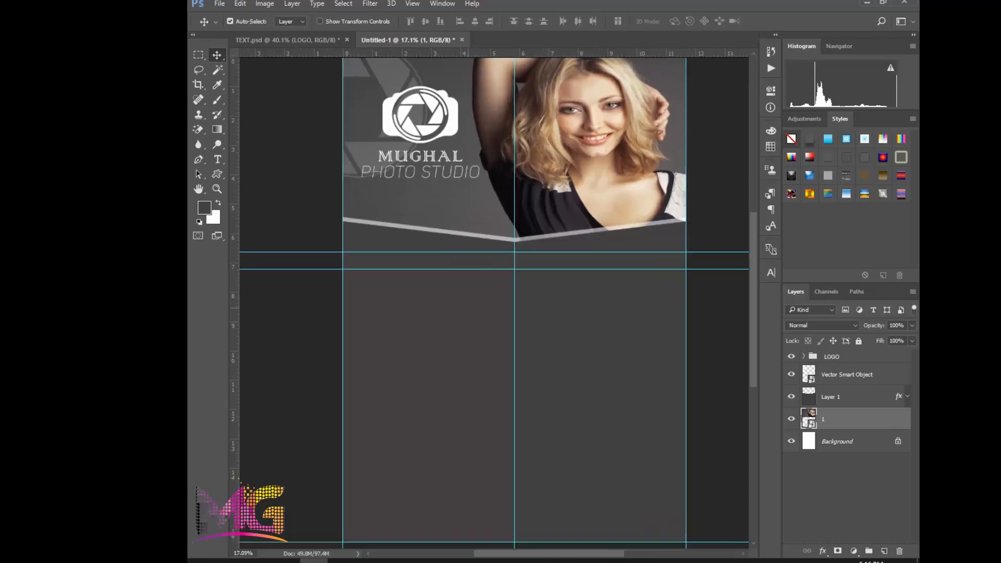
{"action": "left_click_drag", "start_coordinate": [495, 327], "coordinate": [484, 306]}
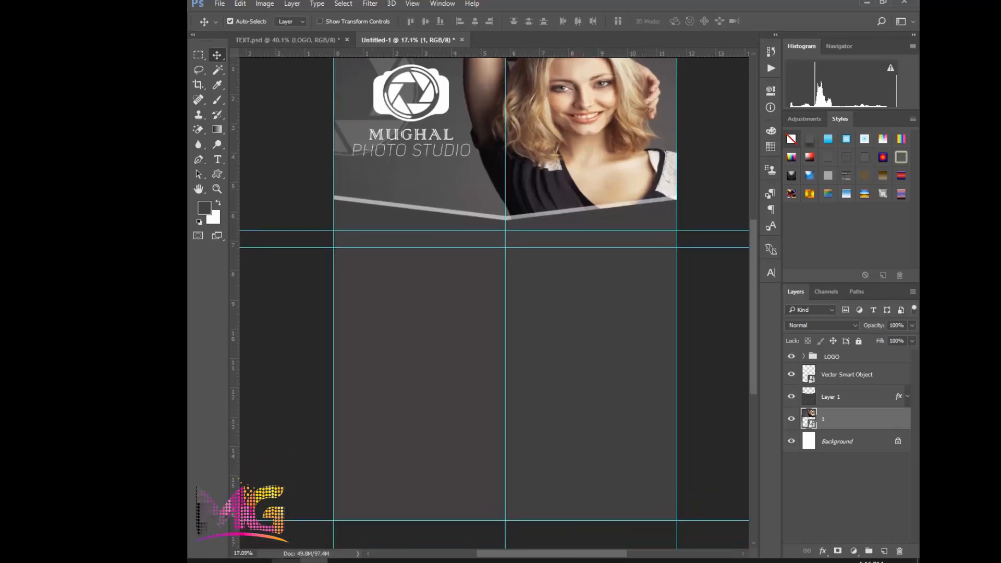
{"action": "left_click", "coordinate": [286, 560]}
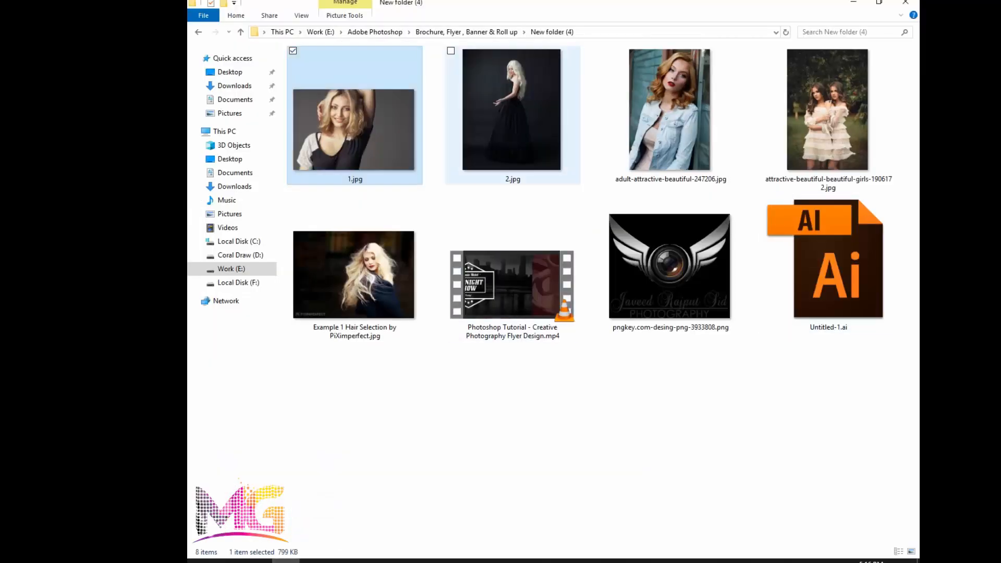
{"action": "left_click_drag", "start_coordinate": [511, 109], "coordinate": [505, 288]}
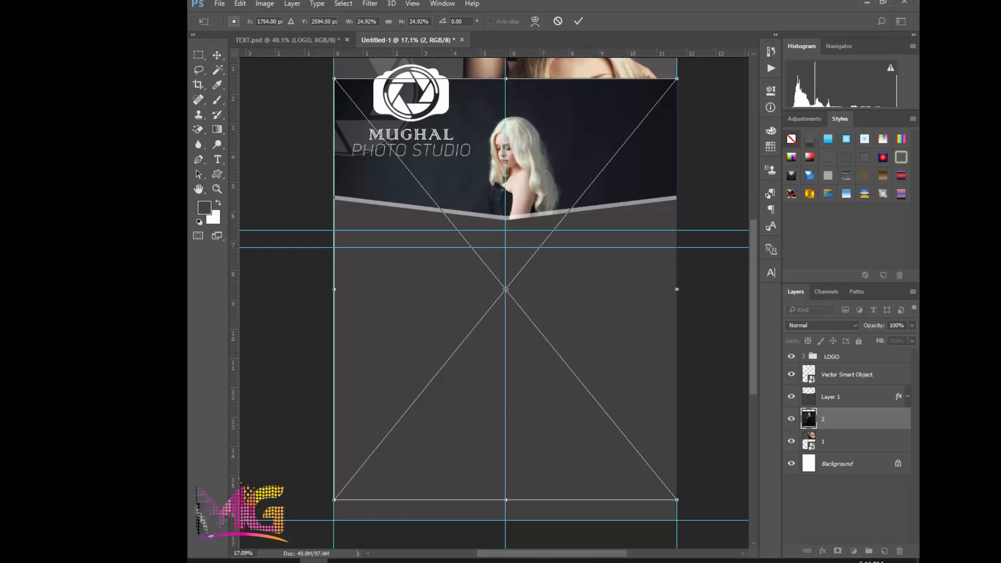
{"action": "key", "text": "Return"}
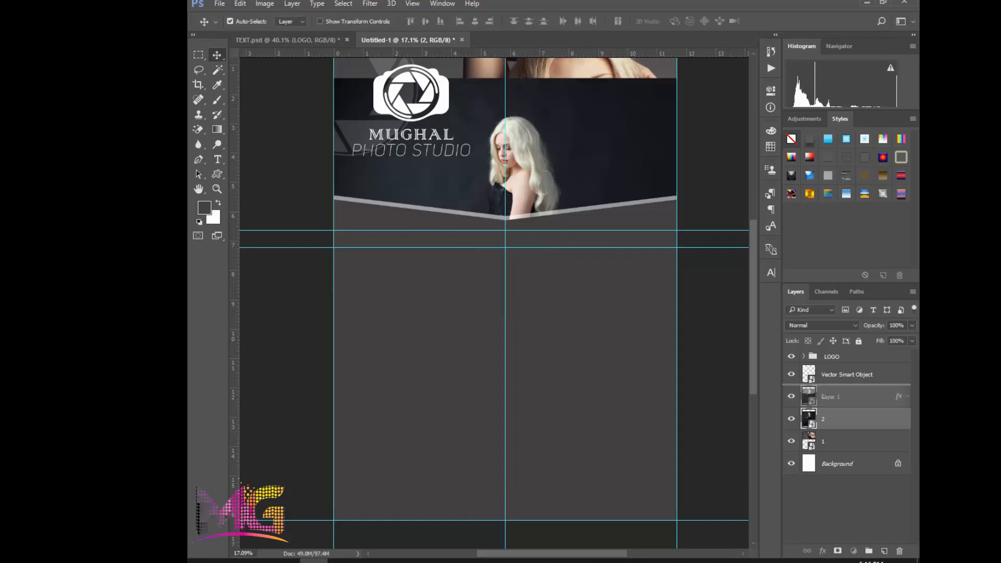
{"action": "key", "text": "ctrl+bracketright"}
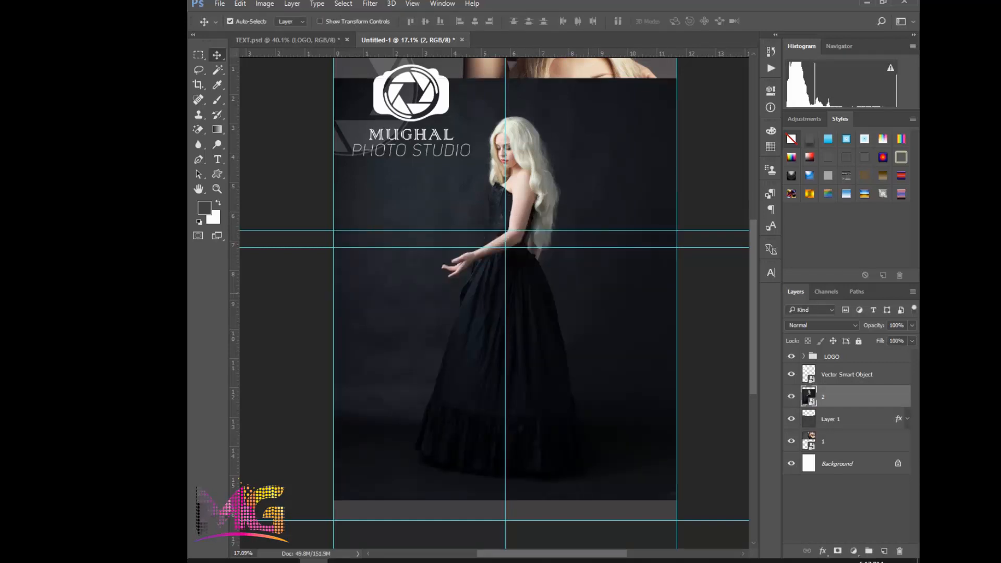
{"action": "left_click", "coordinate": [808, 419], "text": "ctrl"}
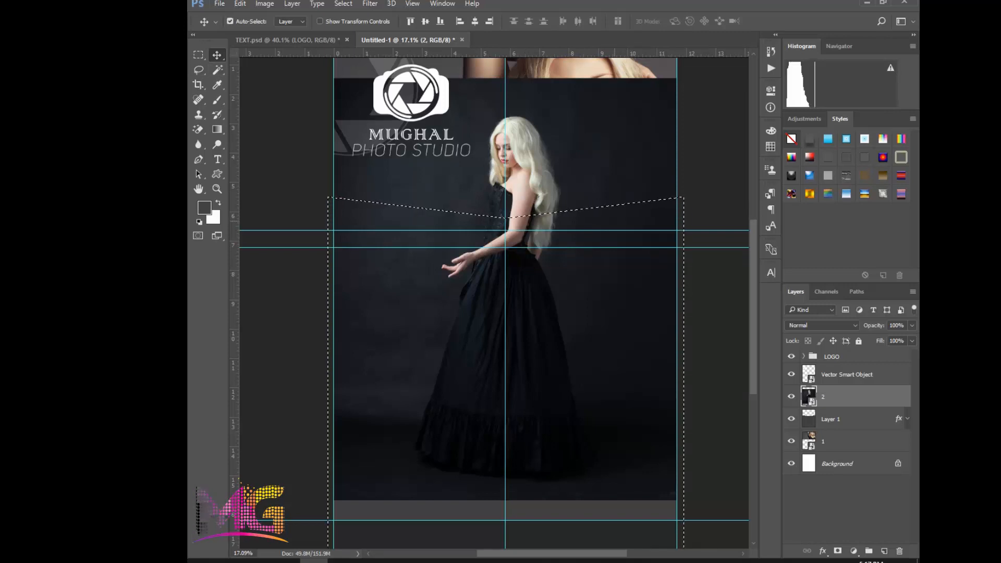
{"action": "left_click_drag", "start_coordinate": [578, 148], "coordinate": [571, 204]}
{"action": "key", "text": "ctrl+z"}
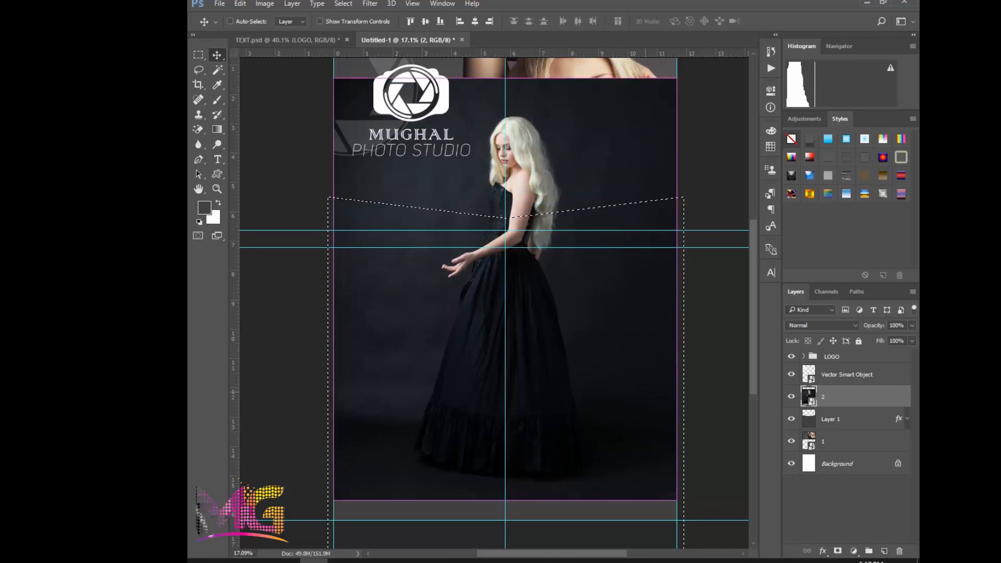
{"action": "key", "text": "ctrl+d"}
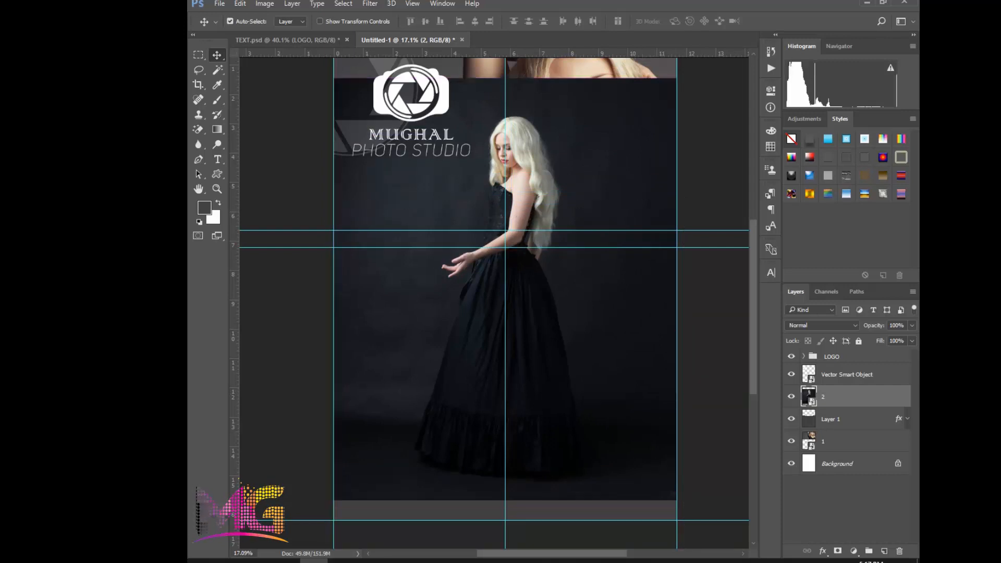
Move photo 2 down over the dark grey panel and select everything outside the panel's V-edged outline, with photo 2 as the active layer
{"action": "left_click_drag", "start_coordinate": [599, 141], "coordinate": [600, 258]}
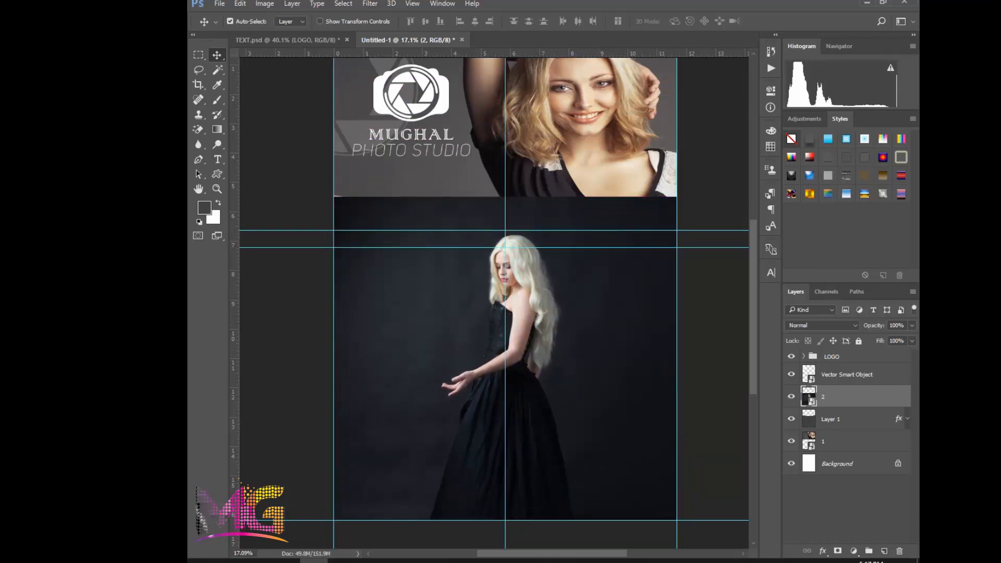
{"action": "left_click", "coordinate": [849, 419]}
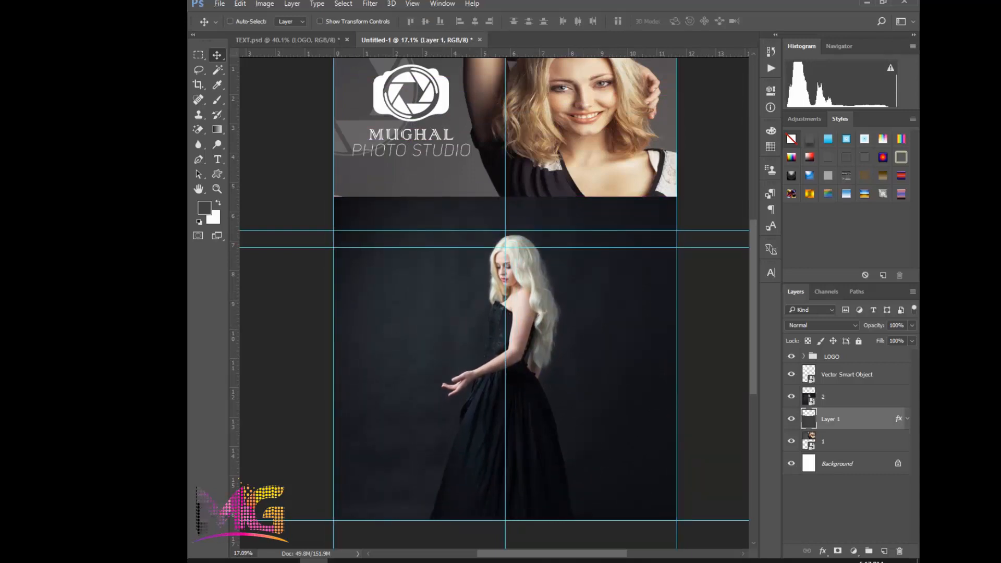
{"action": "left_click", "coordinate": [809, 419], "text": "ctrl"}
{"action": "left_click", "coordinate": [850, 397]}
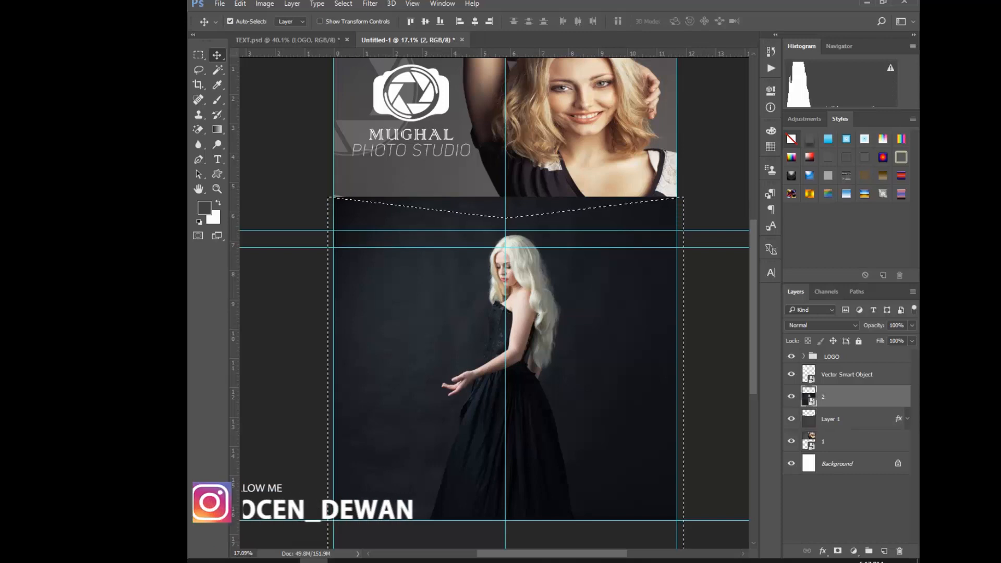
{"action": "key", "text": "ctrl+shift+i"}
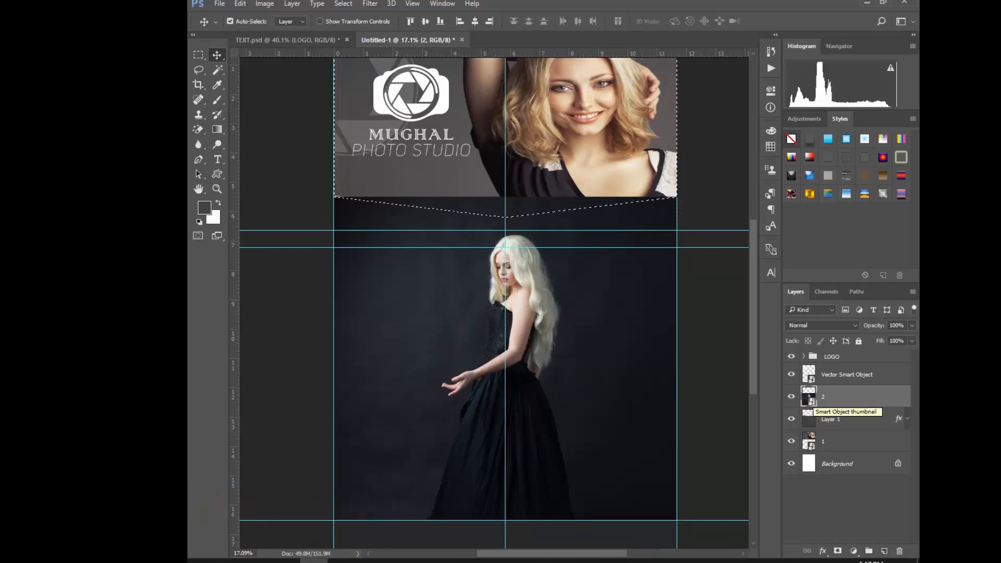
Rasterize photo 2 using the Eraser tool's conversion and delete the part outside the V-edged panel, clearing the selection
{"action": "key", "text": "Delete"}
{"action": "key", "text": "Return"}
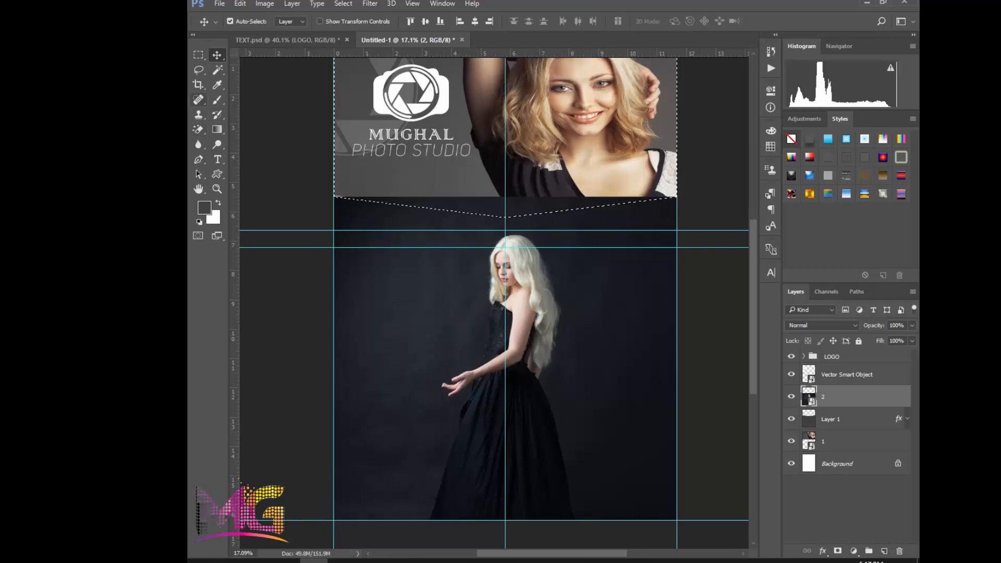
{"action": "key", "text": "b"}
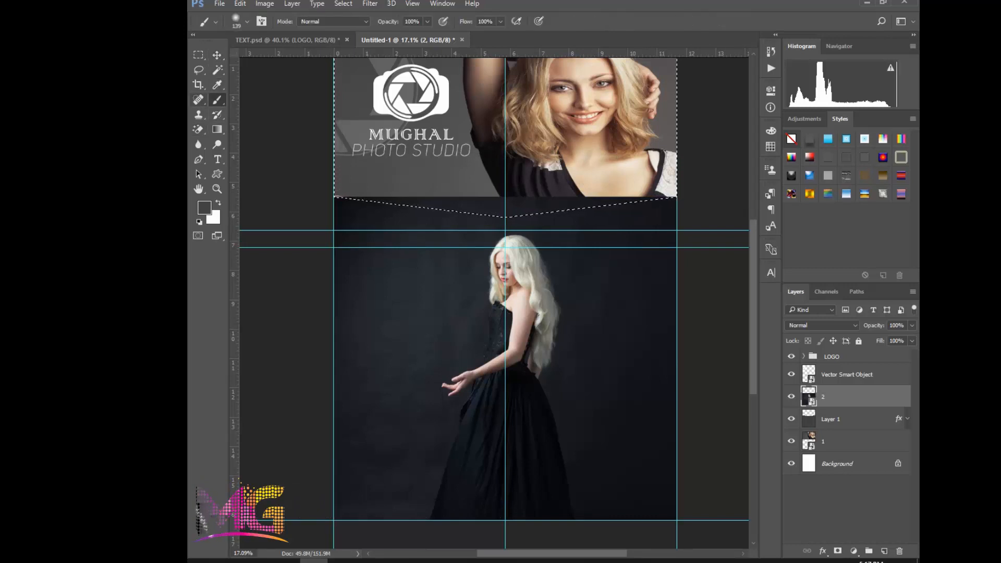
{"action": "left_click", "coordinate": [198, 100]}
{"action": "left_click", "coordinate": [198, 129]}
{"action": "right_click", "coordinate": [198, 129]}
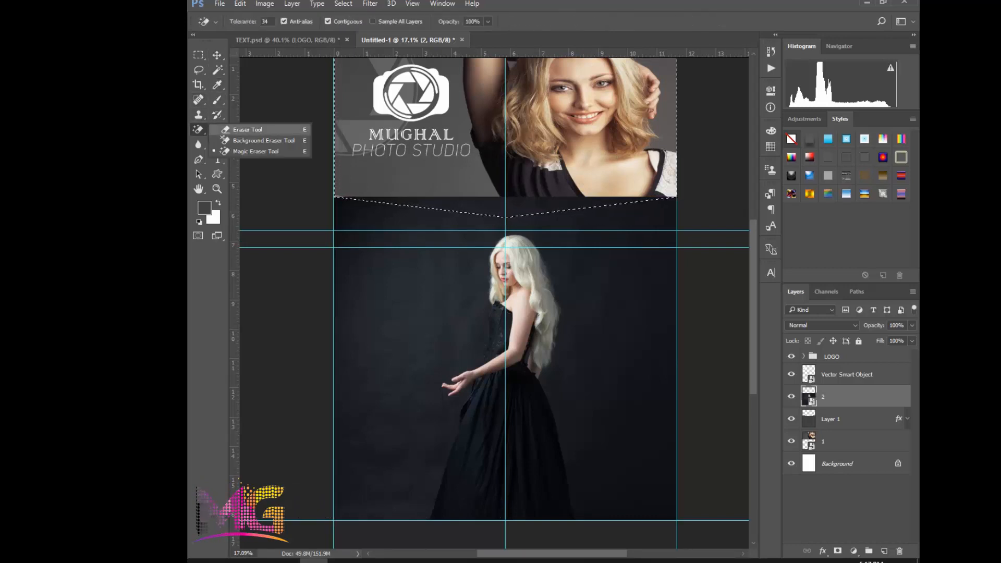
{"action": "left_click", "coordinate": [240, 128]}
{"action": "left_click", "coordinate": [436, 211]}
{"action": "left_click", "coordinate": [523, 219]}
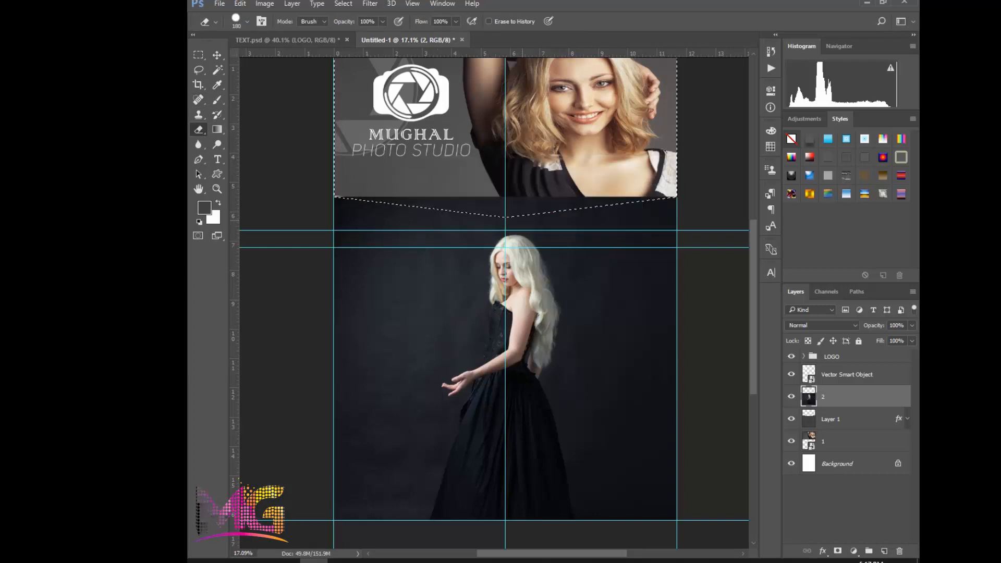
{"action": "key", "text": "Delete"}
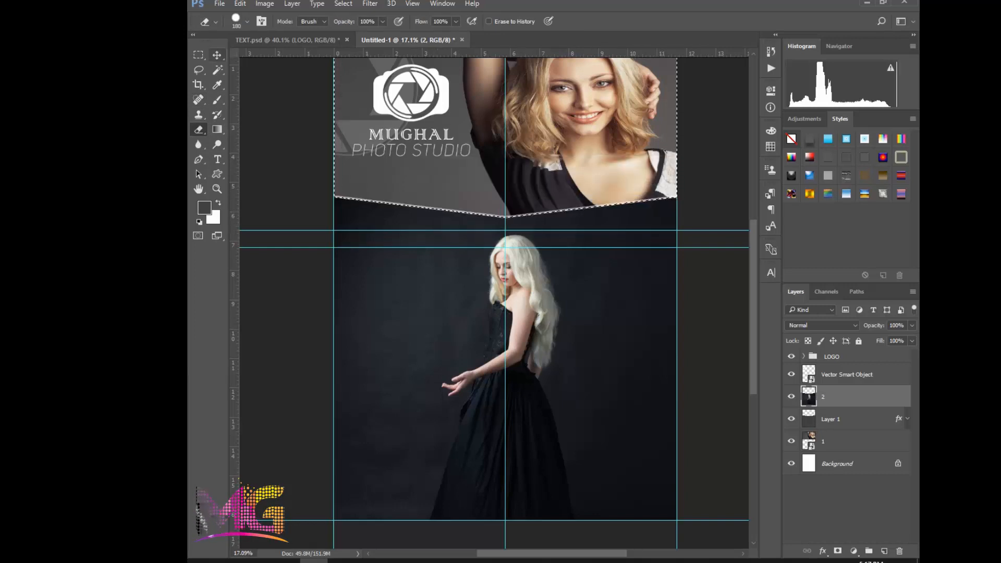
{"action": "key", "text": "ctrl+d"}
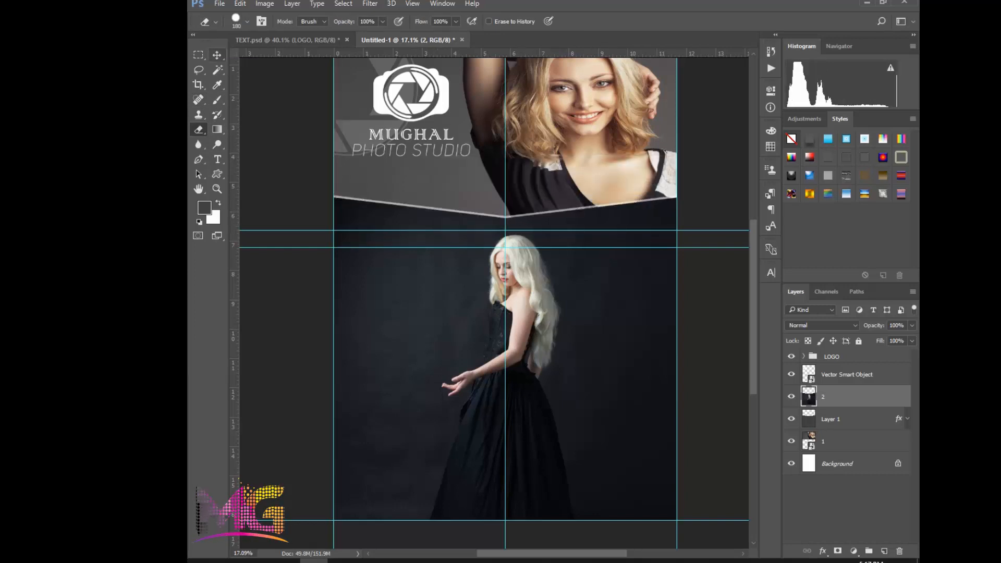
Lower the opacity of photo 2 to 60%
{"action": "left_click", "coordinate": [217, 55]}
{"action": "left_click_drag", "start_coordinate": [572, 378], "coordinate": [565, 340]}
{"action": "scroll", "coordinate": [538, 204], "scroll_direction": "down", "scroll_amount": 5}
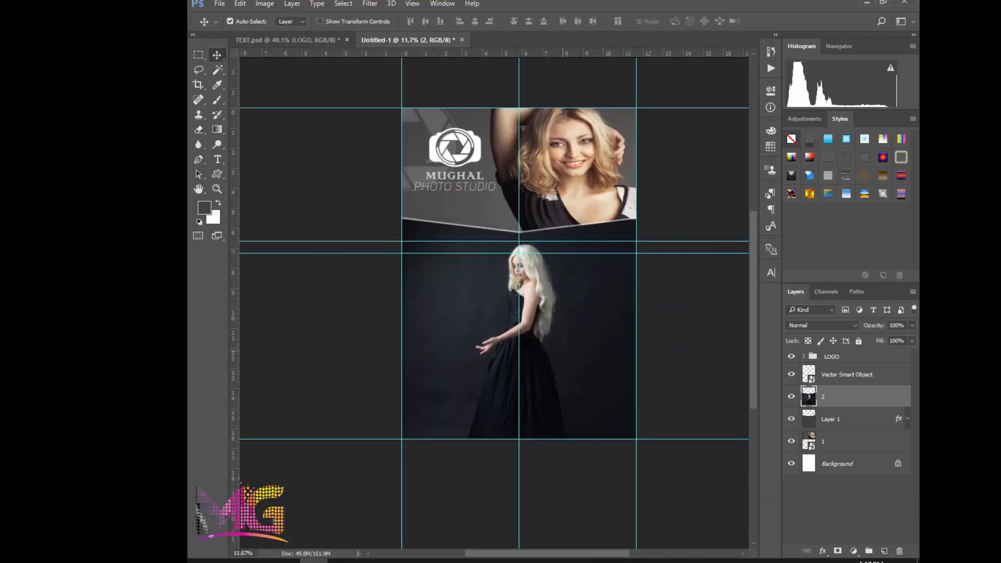
{"action": "scroll", "coordinate": [515, 204], "scroll_direction": "up", "scroll_amount": 4}
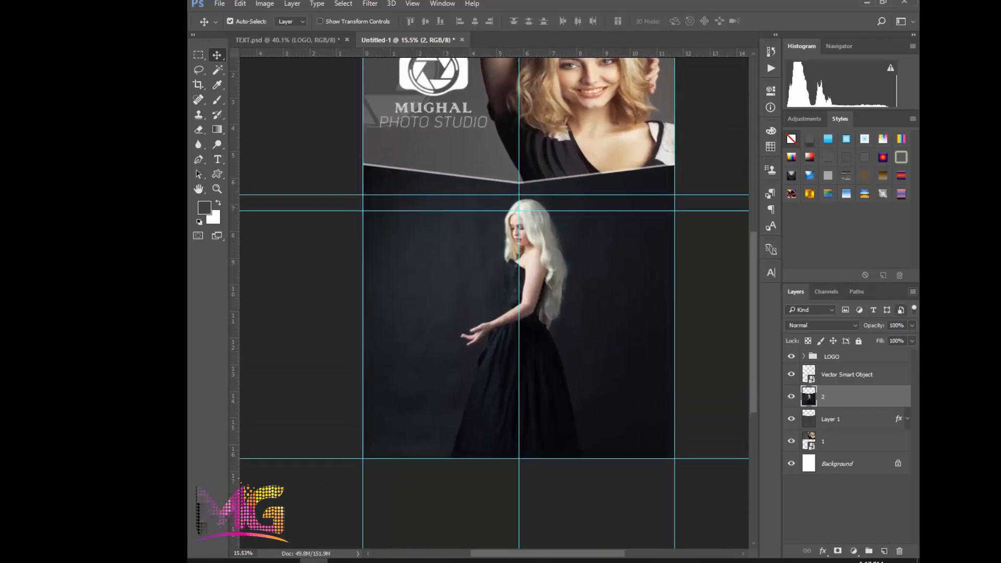
{"action": "left_click", "coordinate": [912, 326]}
{"action": "mouse_move", "coordinate": [912, 340]}
{"action": "left_mouse_down"}
{"action": "mouse_move", "coordinate": [866, 339]}
{"action": "mouse_move", "coordinate": [893, 340]}
{"action": "left_mouse_up"}
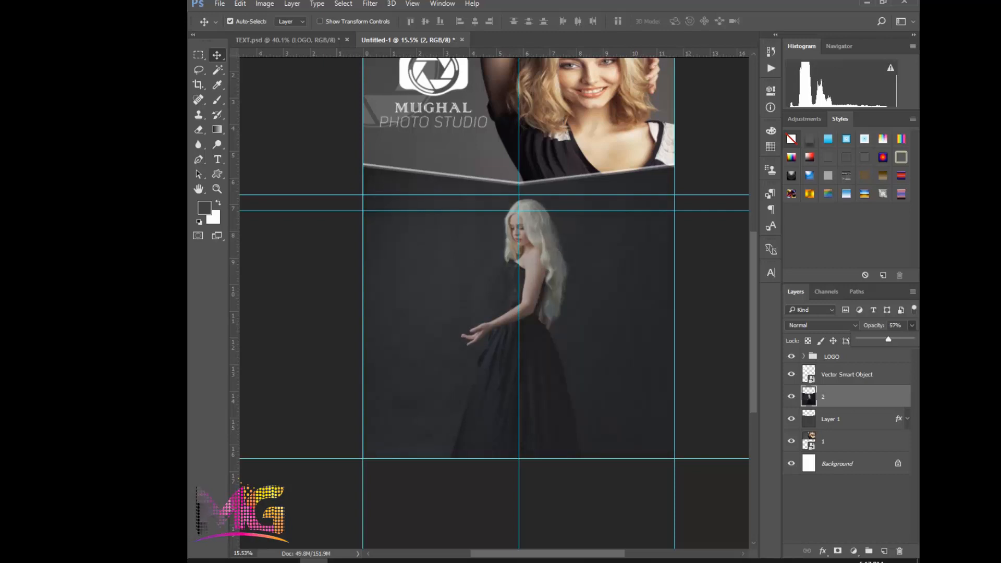
{"action": "key", "text": "Return"}
{"action": "type", "text": "60"}
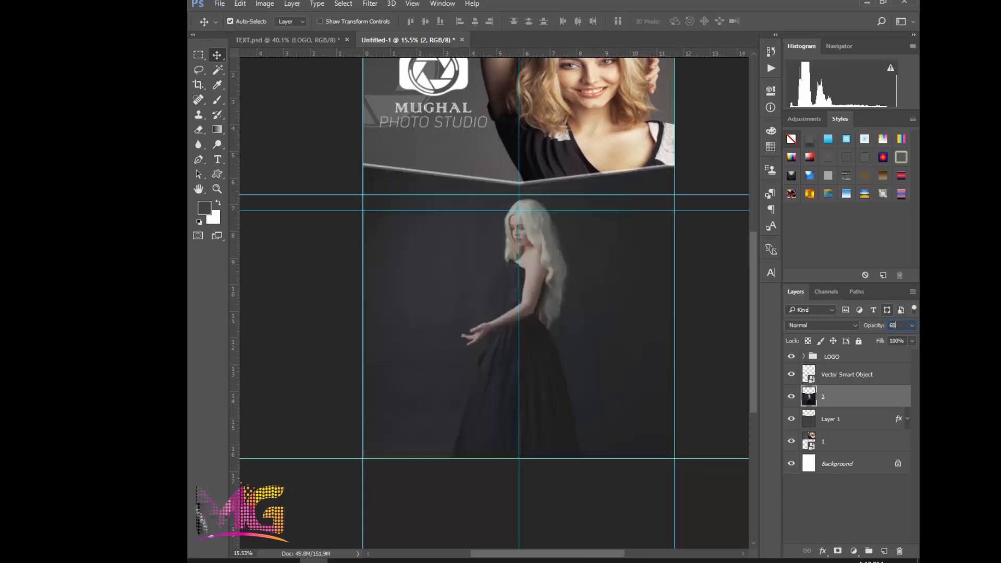
{"action": "key", "text": "Return"}
Draw a dark grey six-sided polygon about 2222 px wide, centred on the page's left edge beside the standing model
{"action": "scroll", "coordinate": [513, 246], "scroll_direction": "down", "scroll_amount": 1}
{"action": "mouse_move", "coordinate": [514, 246]}
{"action": "left_mouse_down"}
{"action": "mouse_move", "coordinate": [546, 300]}
{"action": "mouse_move", "coordinate": [538, 300]}
{"action": "left_mouse_up"}
{"action": "scroll", "coordinate": [546, 300], "scroll_direction": "up", "scroll_amount": 1}
{"action": "scroll", "coordinate": [527, 336], "scroll_direction": "up", "scroll_amount": 1}
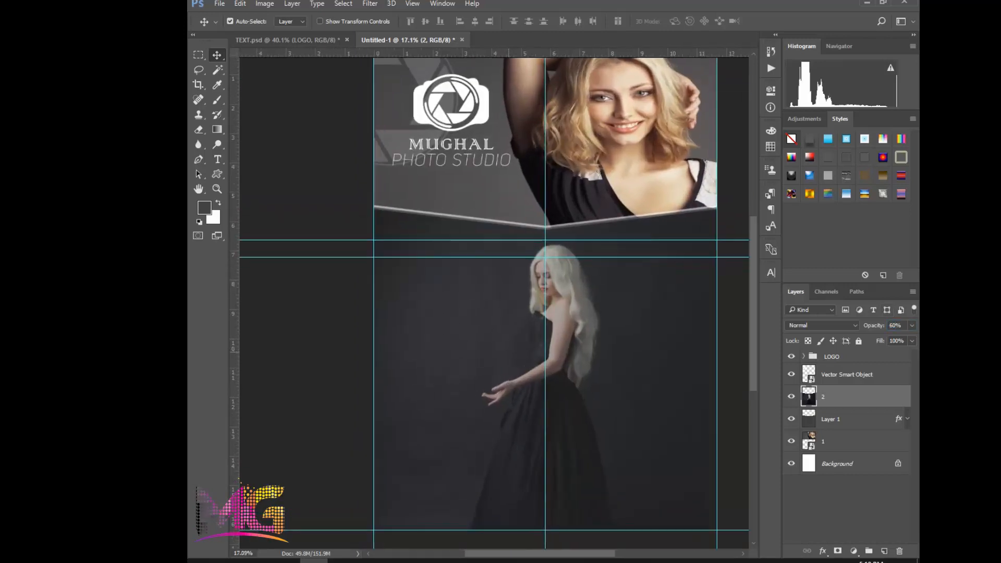
{"action": "left_click_drag", "start_coordinate": [537, 363], "coordinate": [523, 346]}
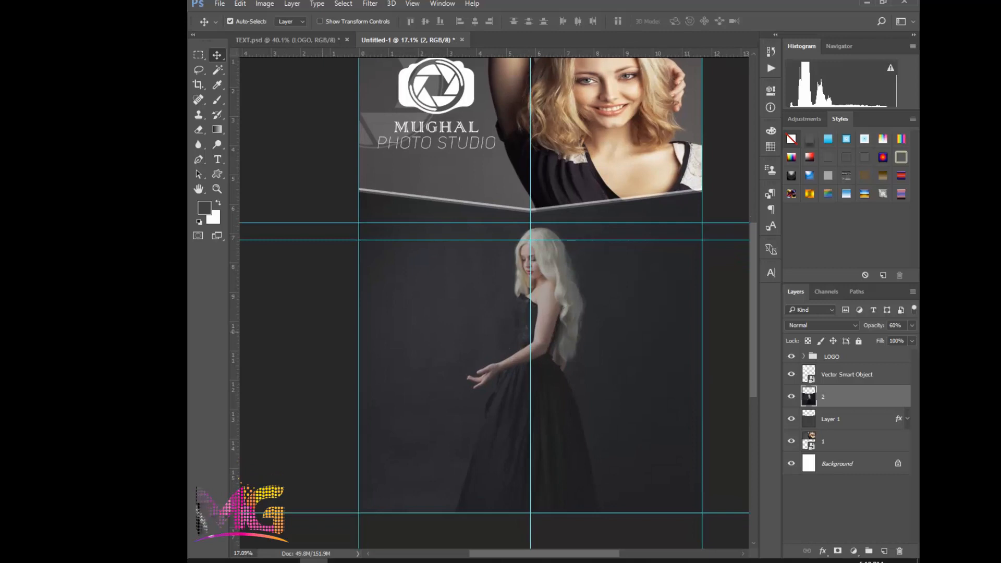
{"action": "left_click", "coordinate": [217, 175]}
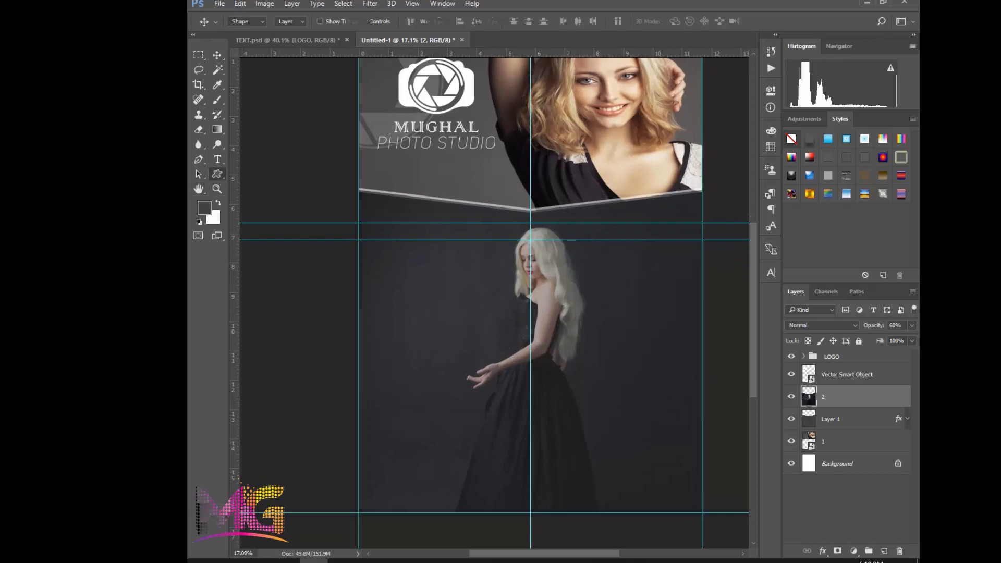
{"action": "left_click", "coordinate": [268, 207]}
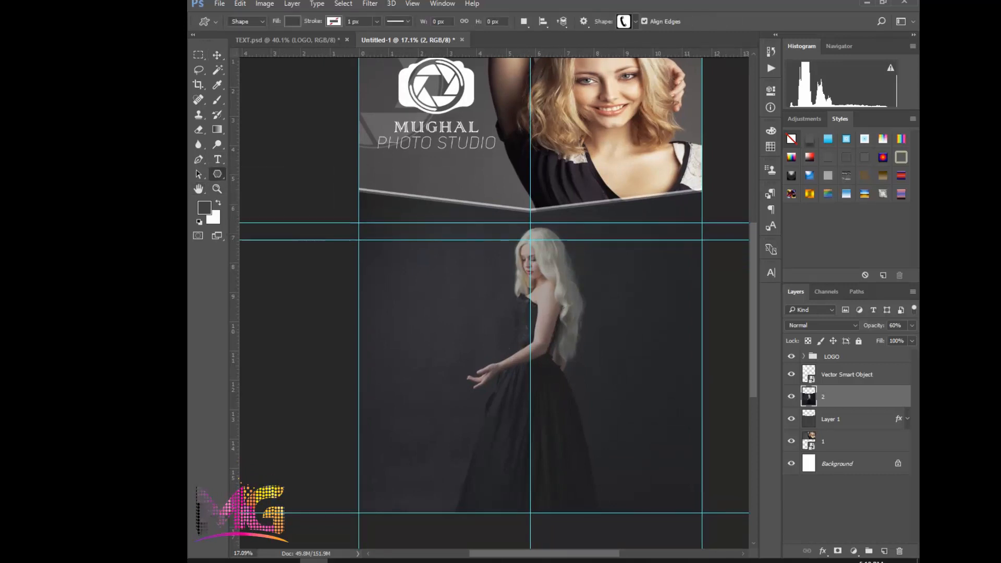
{"action": "left_click_drag", "start_coordinate": [360, 267], "coordinate": [439, 345]}
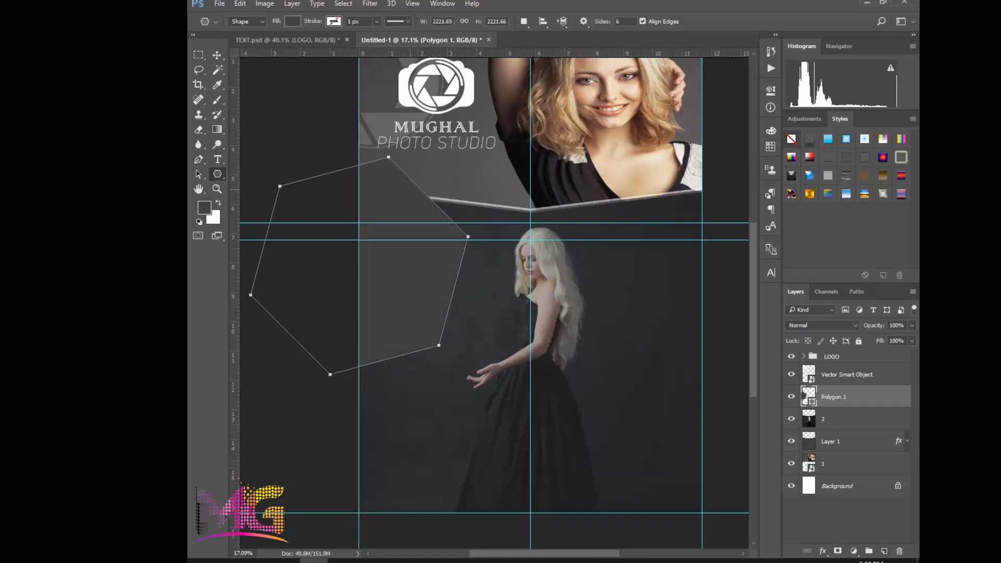
Rotate the hexagon so a corner points straight up and move it down until that corner meets the lower of the two close guides
{"action": "key", "text": "ctrl+t"}
{"action": "left_click_drag", "start_coordinate": [478, 150], "coordinate": [456, 123]}
{"action": "key", "text": "Escape"}
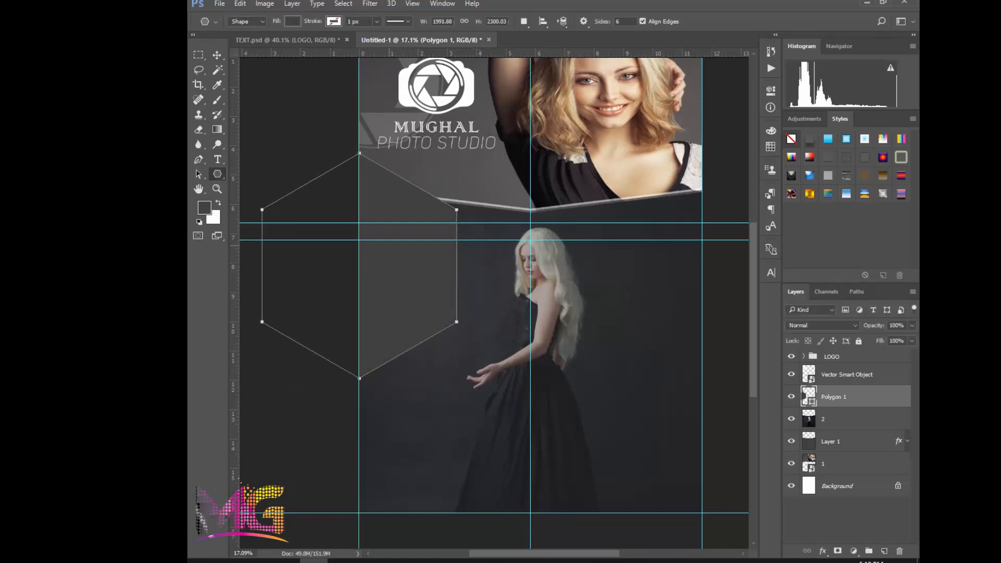
{"action": "left_click_drag", "start_coordinate": [393, 270], "coordinate": [423, 337]}
{"action": "key", "text": "ctrl+z"}
{"action": "left_click", "coordinate": [217, 55]}
{"action": "left_click_drag", "start_coordinate": [417, 274], "coordinate": [408, 361]}
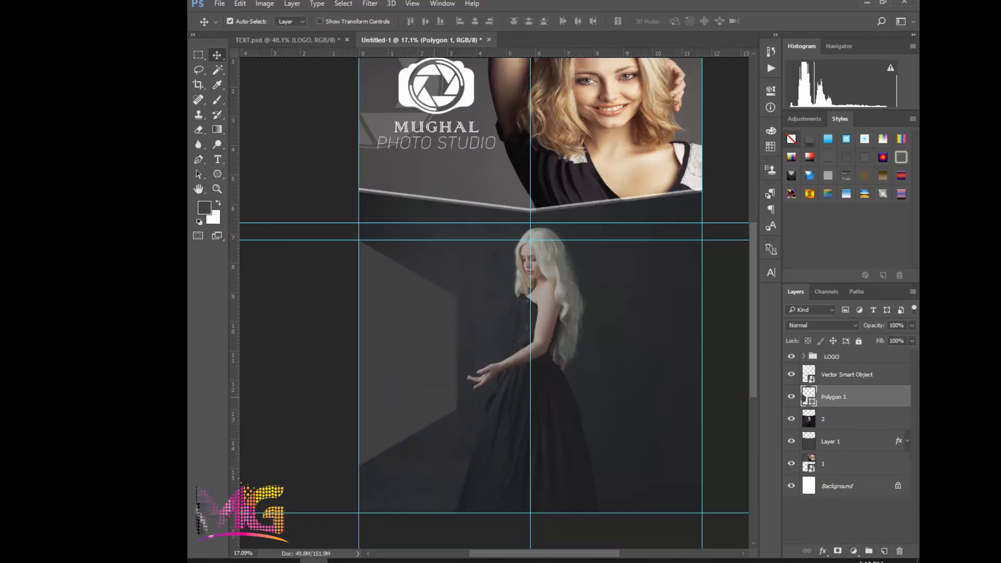
Duplicate the hexagon onto the page's right edge, level with the original
{"action": "scroll", "coordinate": [450, 389], "scroll_direction": "down", "scroll_amount": 1}
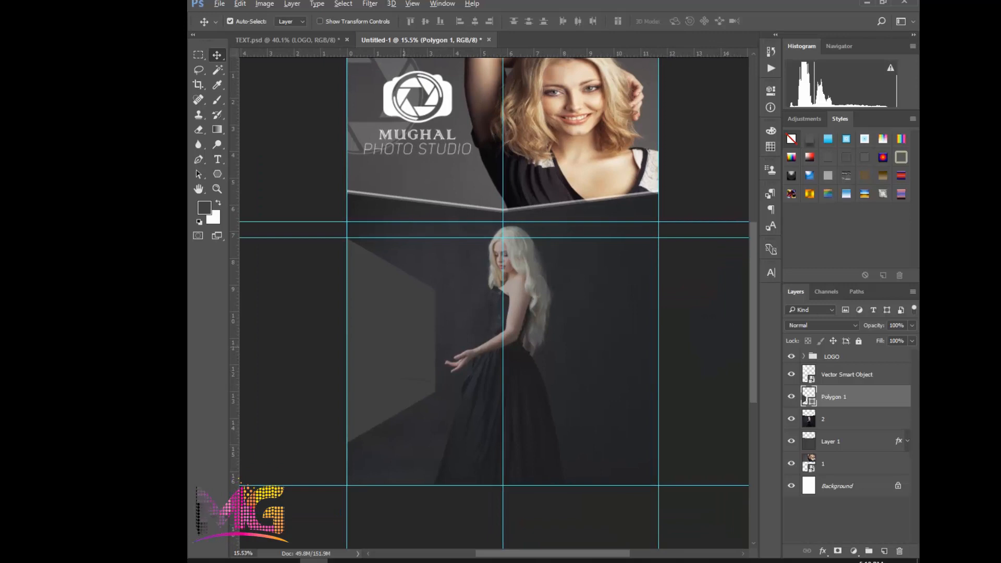
{"action": "left_click_drag", "start_coordinate": [408, 315], "coordinate": [716, 343]}
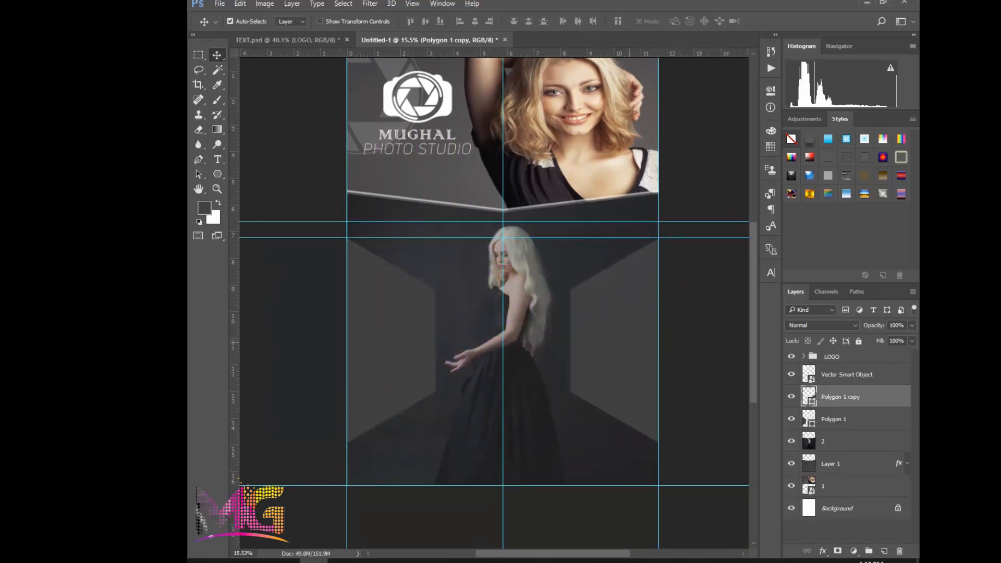
{"action": "scroll", "coordinate": [617, 336], "scroll_direction": "down", "scroll_amount": 1}
Enlarge the left hexagon about its centre until its inner side reaches the standing model's hand
{"action": "left_click", "coordinate": [395, 293]}
{"action": "key", "text": "ctrl+t"}
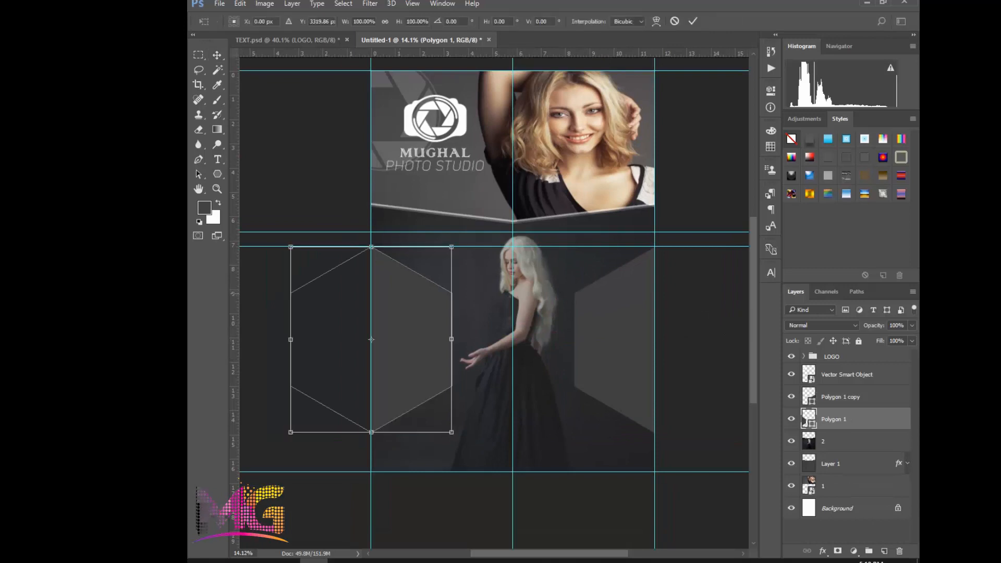
{"action": "left_click_drag", "start_coordinate": [371, 246], "coordinate": [376, 226]}
{"action": "key", "text": "ctrl+z"}
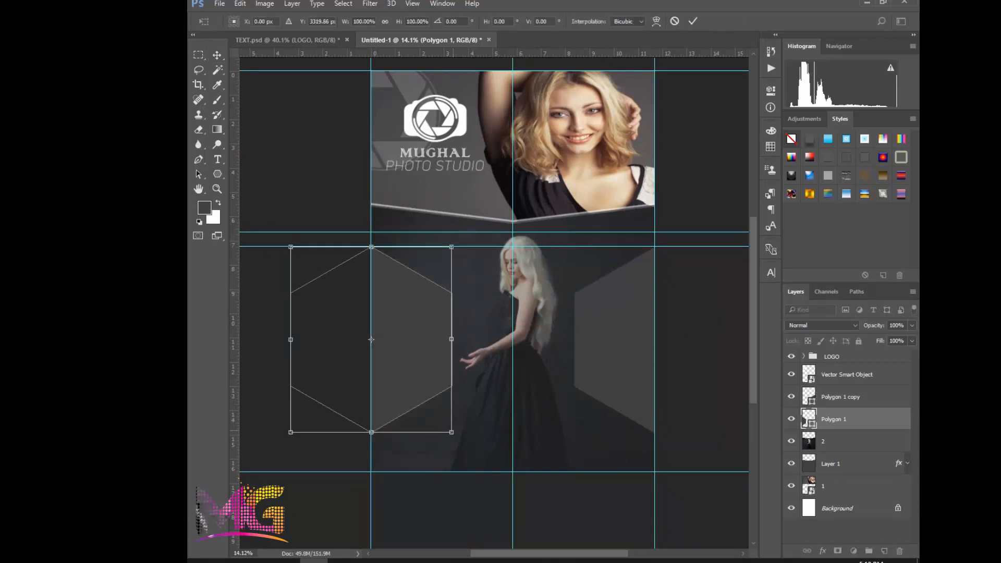
{"action": "left_click_drag", "start_coordinate": [452, 432], "coordinate": [468, 451]}
{"action": "key", "text": "Return"}
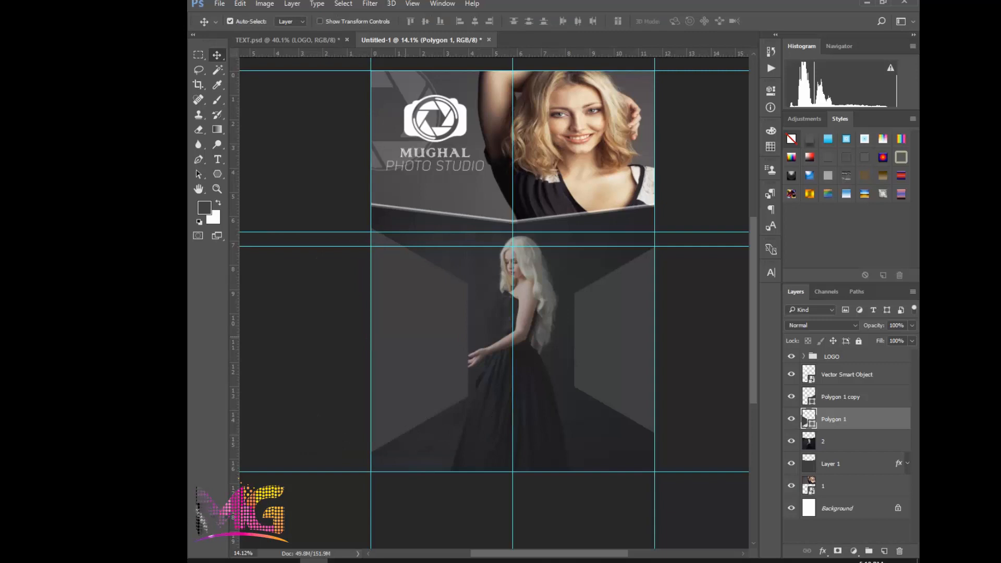
Shift the left hexagon slightly down and outward and narrow it so its inner side clears the model's fingers
{"action": "left_click_drag", "start_coordinate": [406, 336], "coordinate": [404, 341]}
{"action": "scroll", "coordinate": [433, 340], "scroll_direction": "up", "scroll_amount": 1}
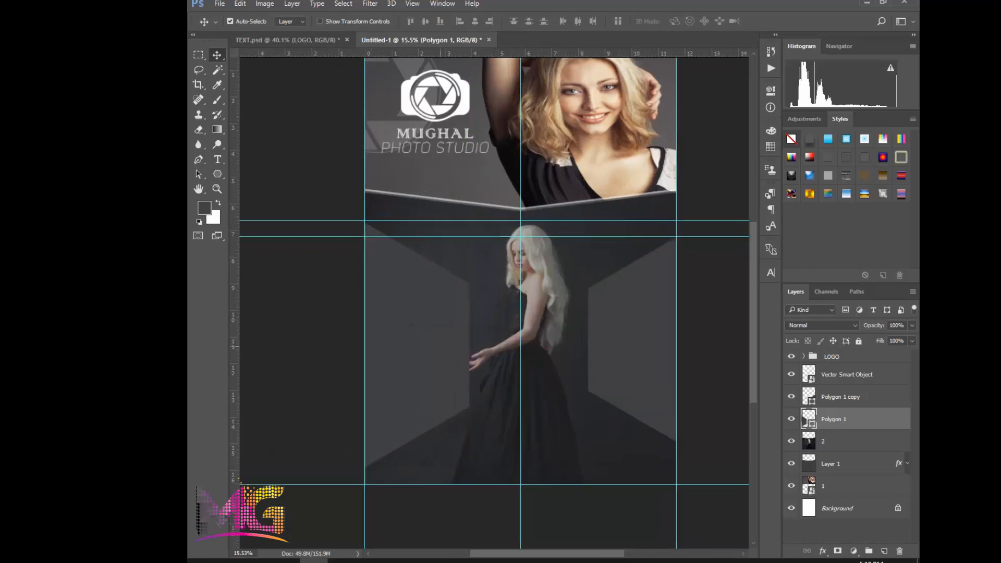
{"action": "key", "text": "ctrl+t"}
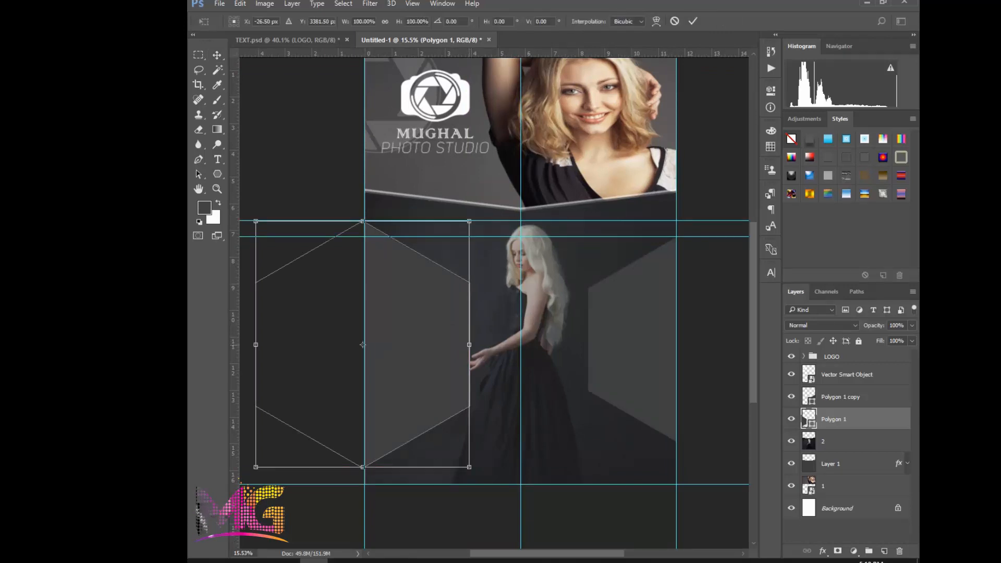
{"action": "left_click_drag", "start_coordinate": [469, 345], "coordinate": [461, 344]}
{"action": "key", "text": "Return"}
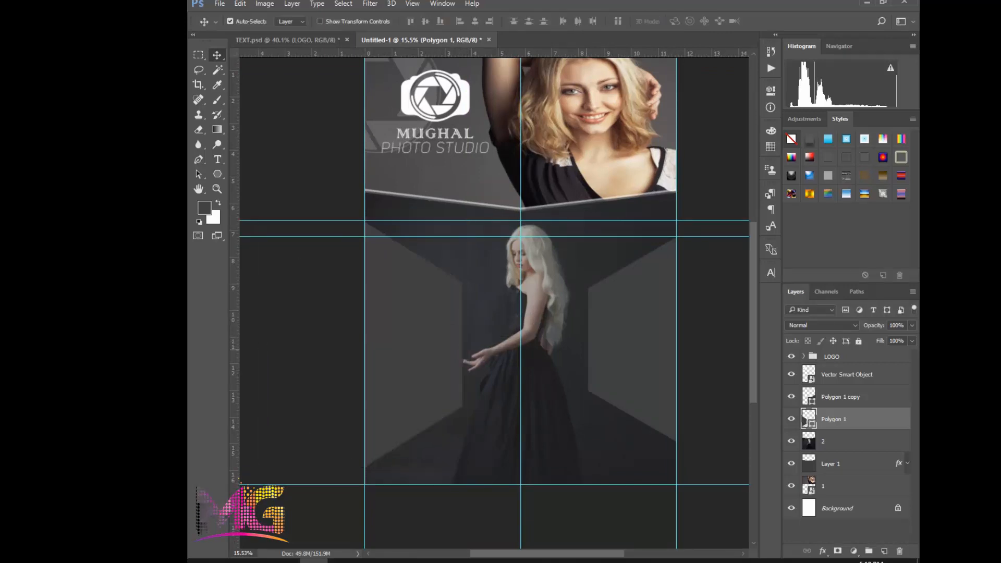
Delete the smaller hexagon copy on the page's right edge
{"action": "left_click", "coordinate": [659, 343]}
{"action": "key", "text": "ctrl"}
{"action": "key", "text": "ctrl+t"}
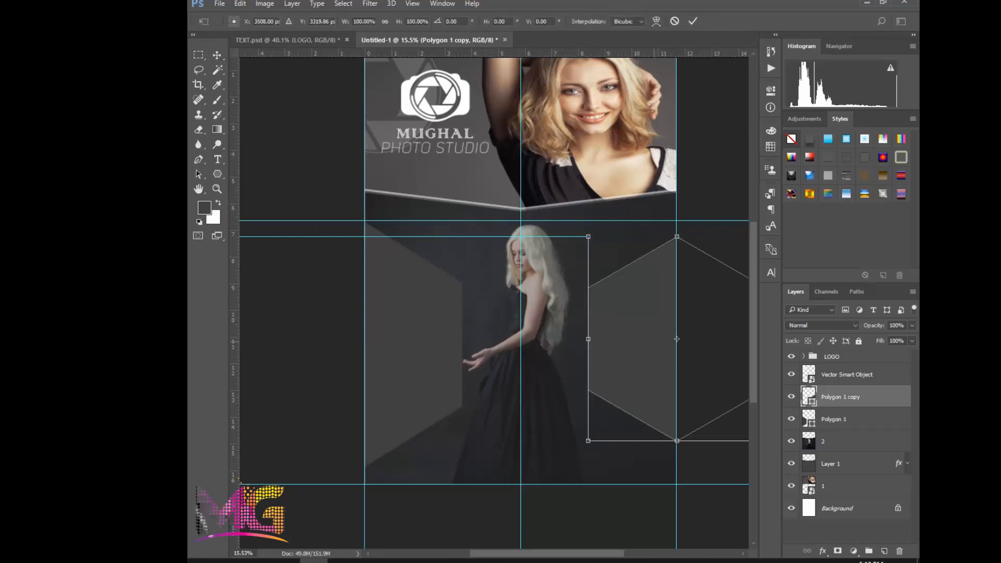
{"action": "key", "text": "Return"}
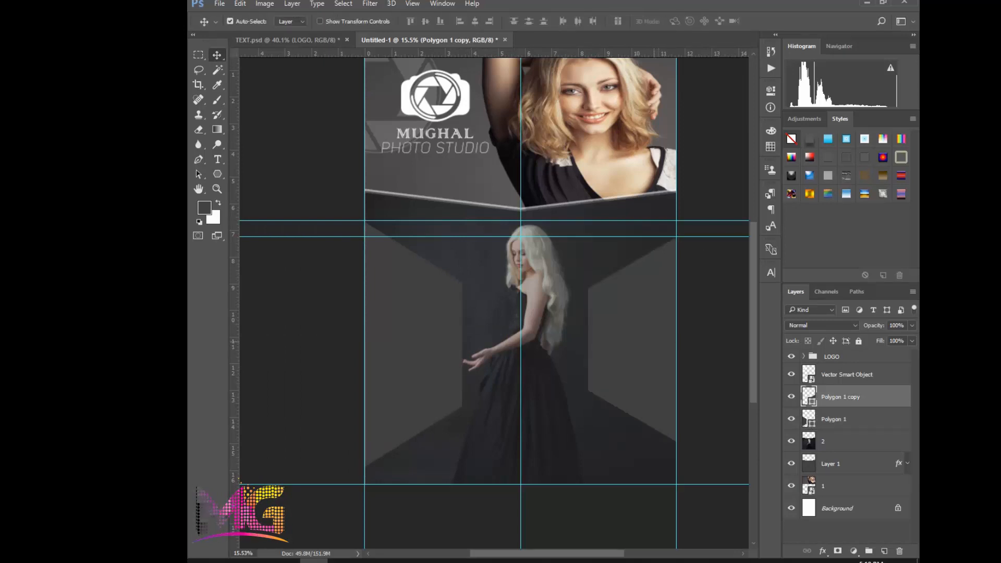
{"action": "key", "text": "Delete"}
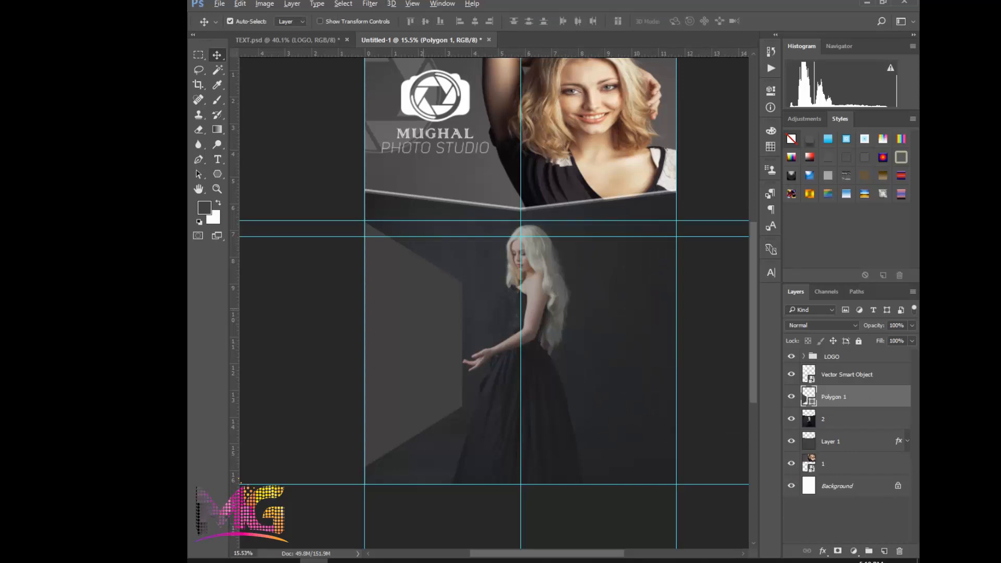
Duplicate the resized left hexagon onto the page's right edge and move the copy up to about the same height as the original
{"action": "left_click_drag", "start_coordinate": [431, 287], "coordinate": [711, 294]}
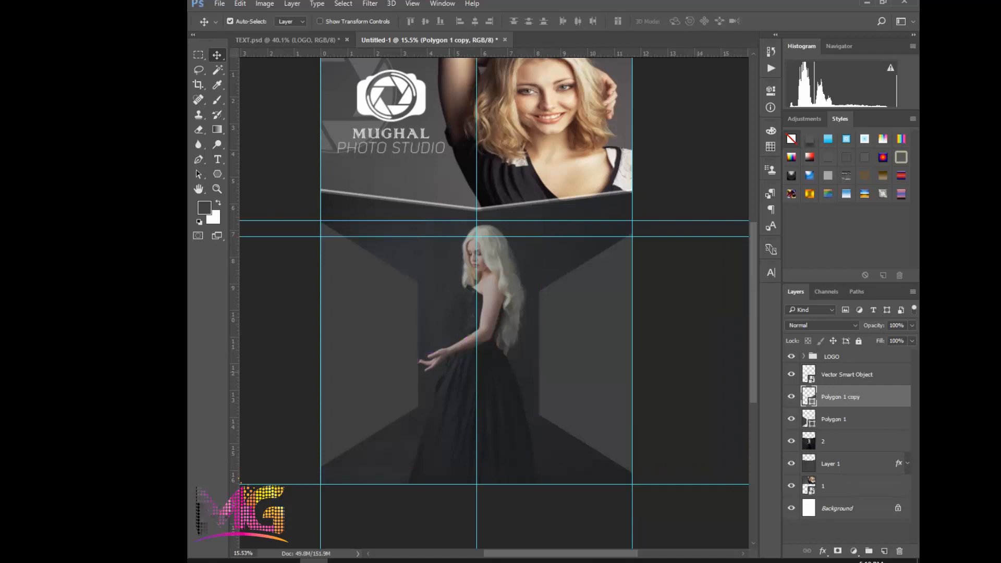
{"action": "scroll", "coordinate": [503, 341], "scroll_direction": "down", "scroll_amount": 1}
{"action": "scroll", "coordinate": [443, 345], "scroll_direction": "up", "scroll_amount": 1}
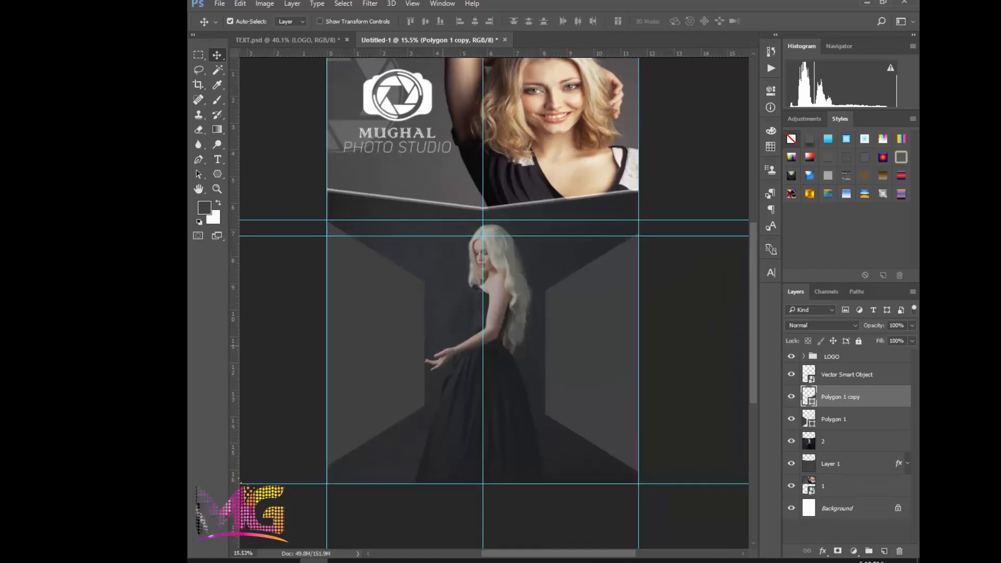
{"action": "left_click_drag", "start_coordinate": [593, 342], "coordinate": [606, 329]}
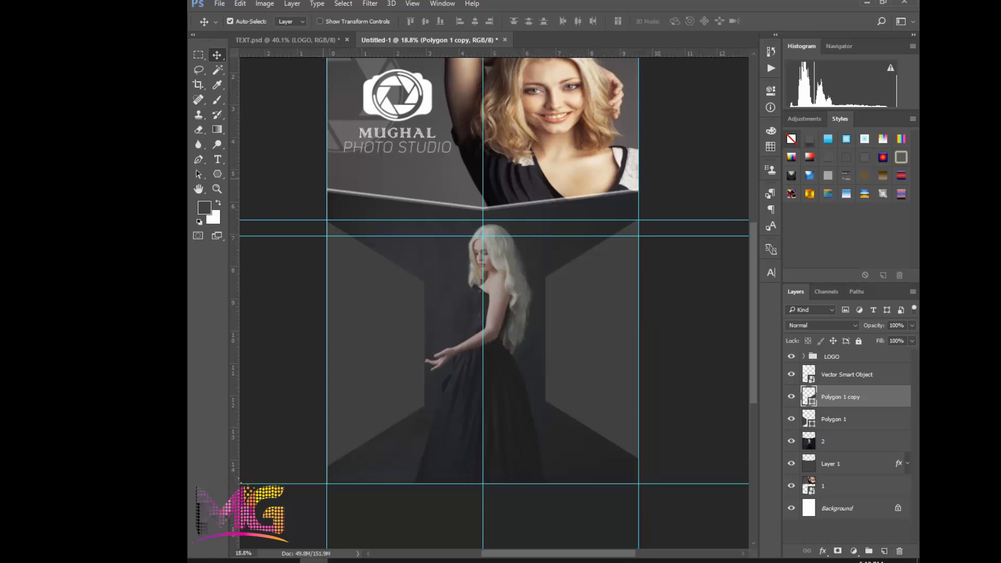
Move the right hexagon copy slightly down to level it with the left hexagon, and select the standing model's layer
{"action": "scroll", "coordinate": [327, 223], "scroll_direction": "up", "scroll_amount": 10}
{"action": "scroll", "coordinate": [304, 266], "scroll_direction": "down", "scroll_amount": 5}
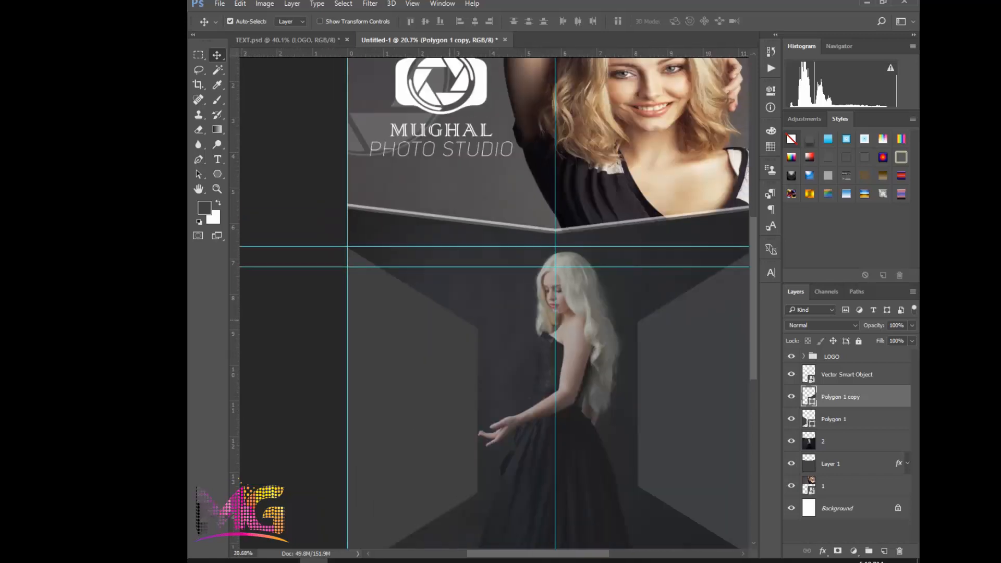
{"action": "left_click_drag", "start_coordinate": [684, 346], "coordinate": [685, 355]}
{"action": "left_click", "coordinate": [571, 394]}
{"action": "scroll", "coordinate": [571, 395], "scroll_direction": "down", "scroll_amount": 3}
{"action": "left_click_drag", "start_coordinate": [578, 399], "coordinate": [561, 387]}
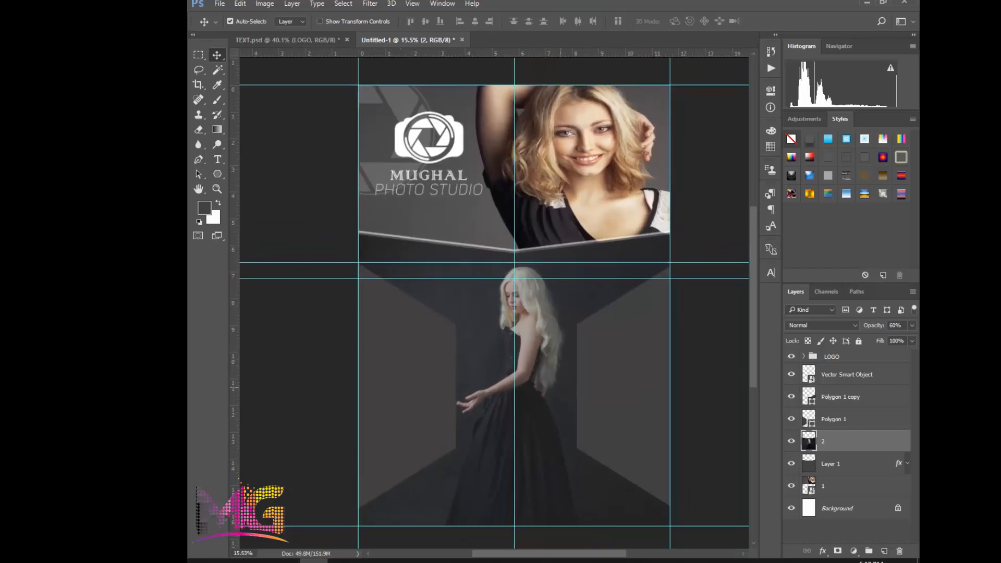
{"action": "scroll", "coordinate": [513, 373], "scroll_direction": "up", "scroll_amount": 3}
{"action": "left_click_drag", "start_coordinate": [482, 386], "coordinate": [481, 362]}
{"action": "scroll", "coordinate": [471, 363], "scroll_direction": "down", "scroll_amount": 4}
{"action": "left_click", "coordinate": [286, 560]}
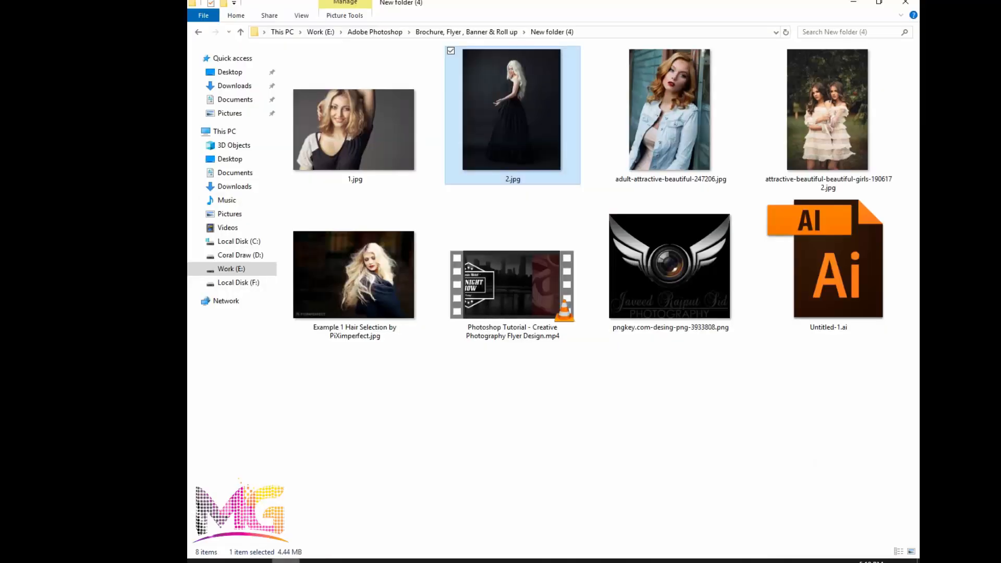
{"action": "left_click", "coordinate": [396, 412]}
{"action": "left_click", "coordinate": [286, 561]}
{"action": "left_click", "coordinate": [313, 560]}
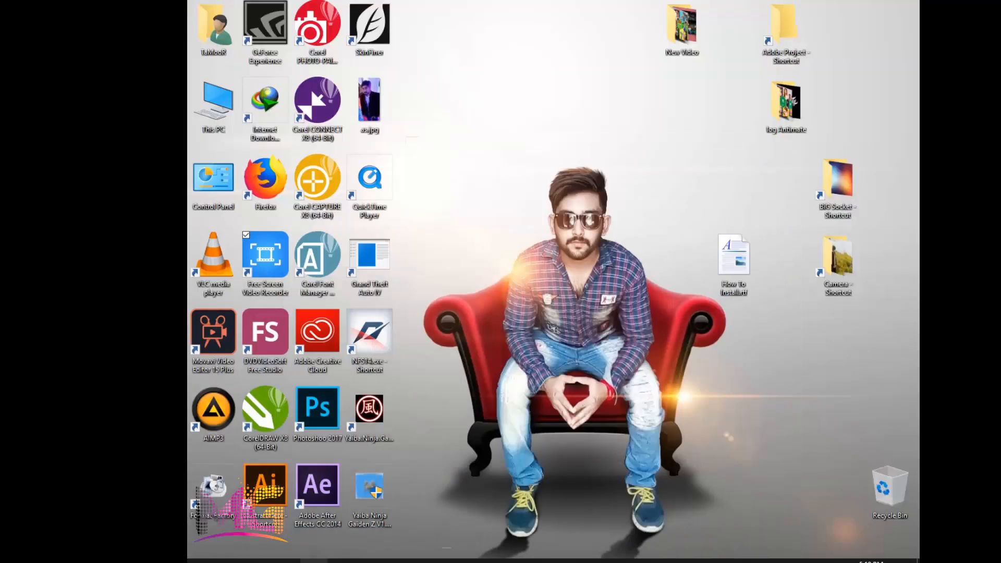
{"action": "left_click", "coordinate": [314, 560]}
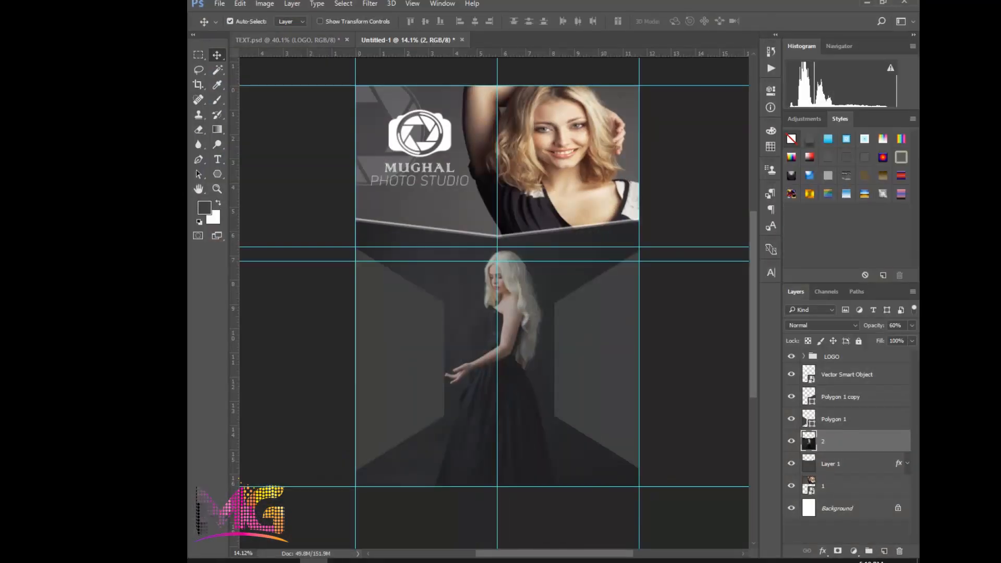
{"action": "left_click", "coordinate": [289, 40]}
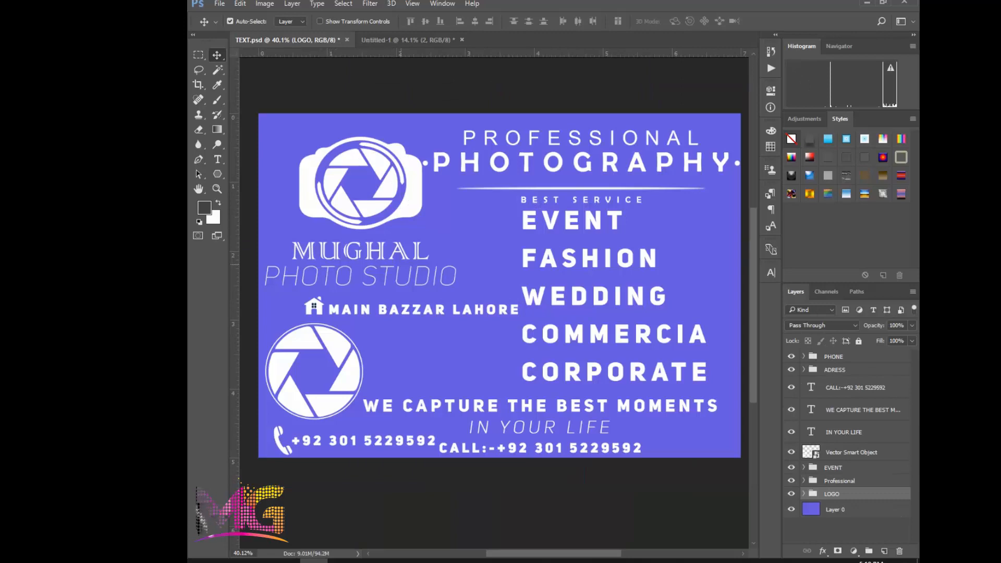
{"action": "left_click", "coordinate": [313, 561]}
{"action": "left_click", "coordinate": [313, 560]}
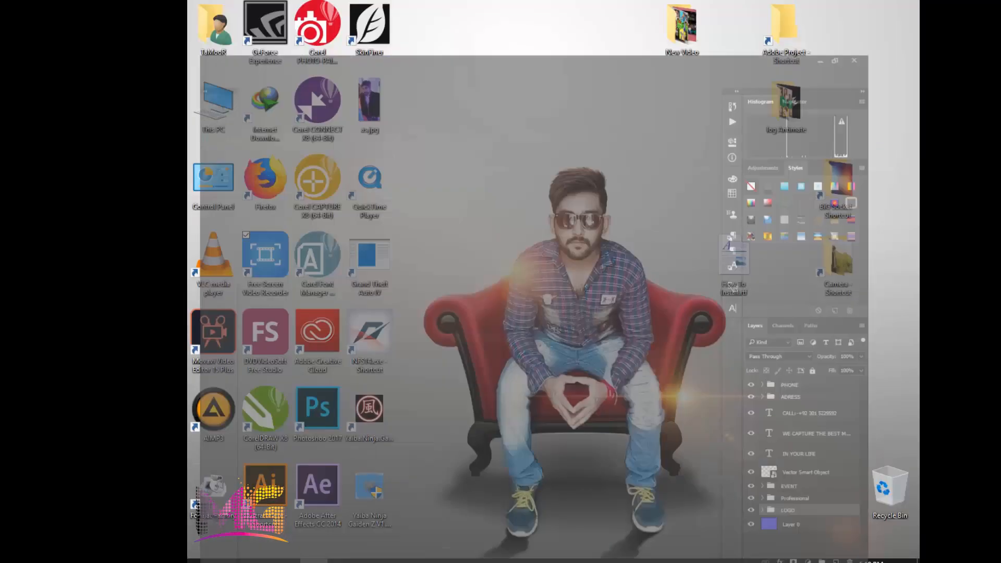
Place adult-attractive-beautiful-247206.jpg from the image folder into the flyer, directly above the left hexagon's layer, and clip it to that hexagon
{"action": "left_click", "coordinate": [286, 561]}
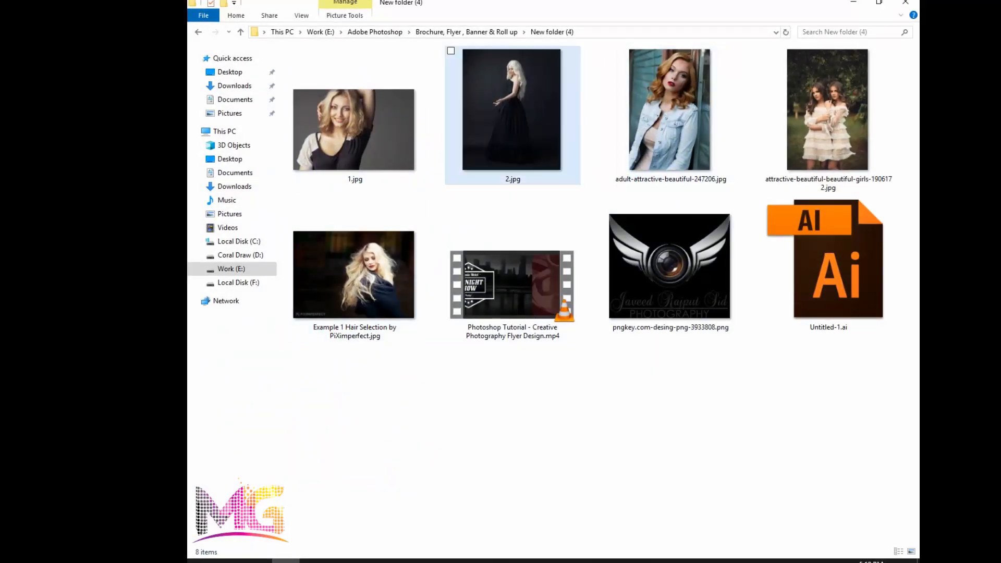
{"action": "left_click_drag", "start_coordinate": [670, 112], "coordinate": [397, 325]}
{"action": "key", "text": "Return"}
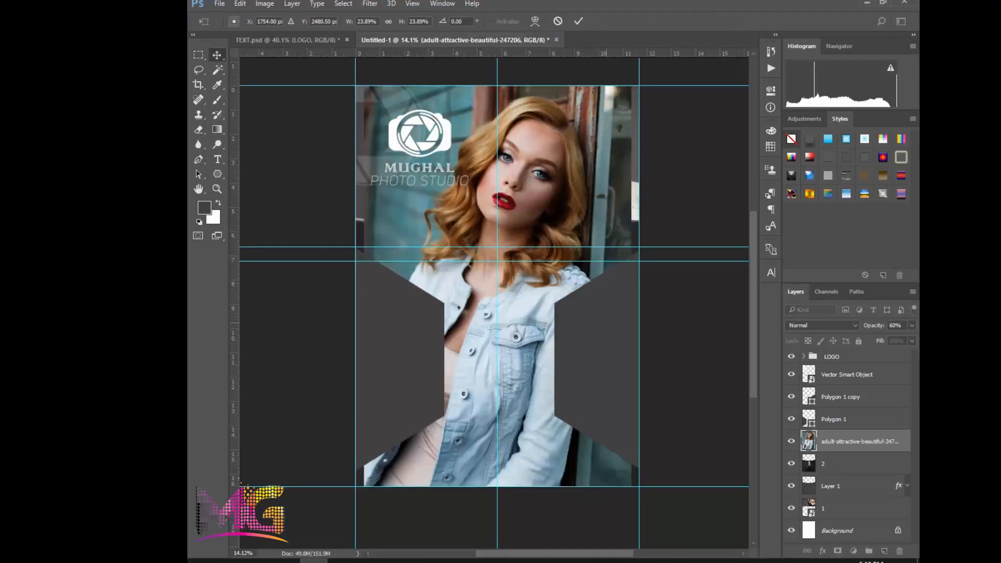
{"action": "key", "text": "ctrl+]"}
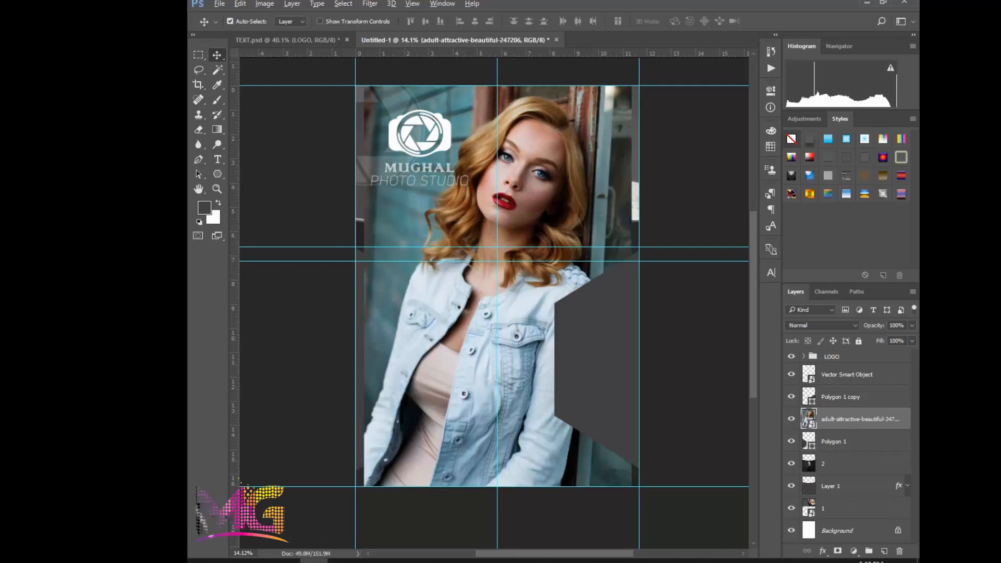
{"action": "key", "text": "ctrl+alt+g"}
Scale the denim-jacket photo to 12.05% width and 11.68% height, with the woman inside the left hexagon and the photo's top on the lower guide
{"action": "key", "text": "ctrl+t"}
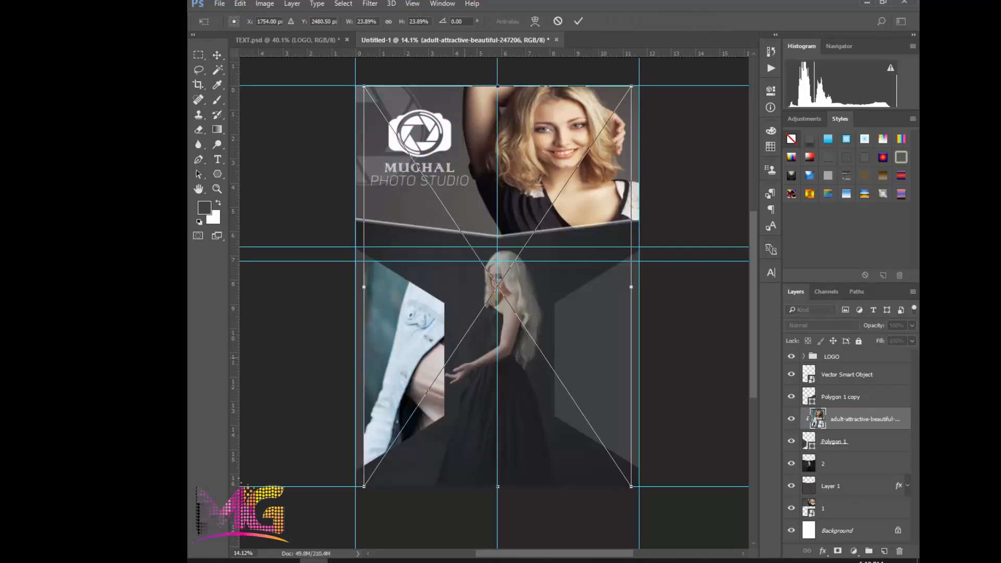
{"action": "left_click_drag", "start_coordinate": [631, 86], "coordinate": [548, 169]}
{"action": "left_click_drag", "start_coordinate": [522, 263], "coordinate": [423, 329]}
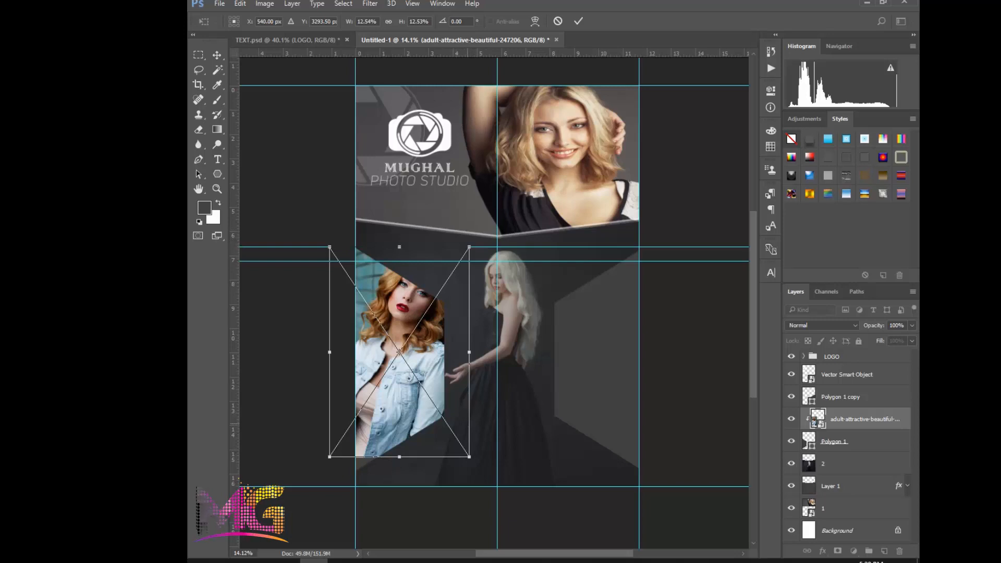
{"action": "left_click_drag", "start_coordinate": [470, 352], "coordinate": [455, 352]}
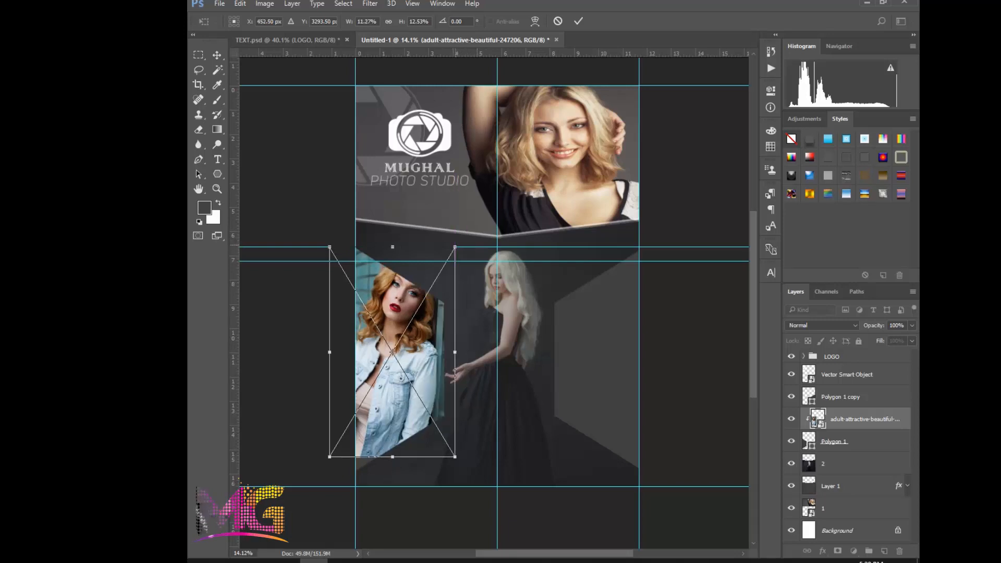
{"action": "left_click_drag", "start_coordinate": [455, 246], "coordinate": [443, 277]}
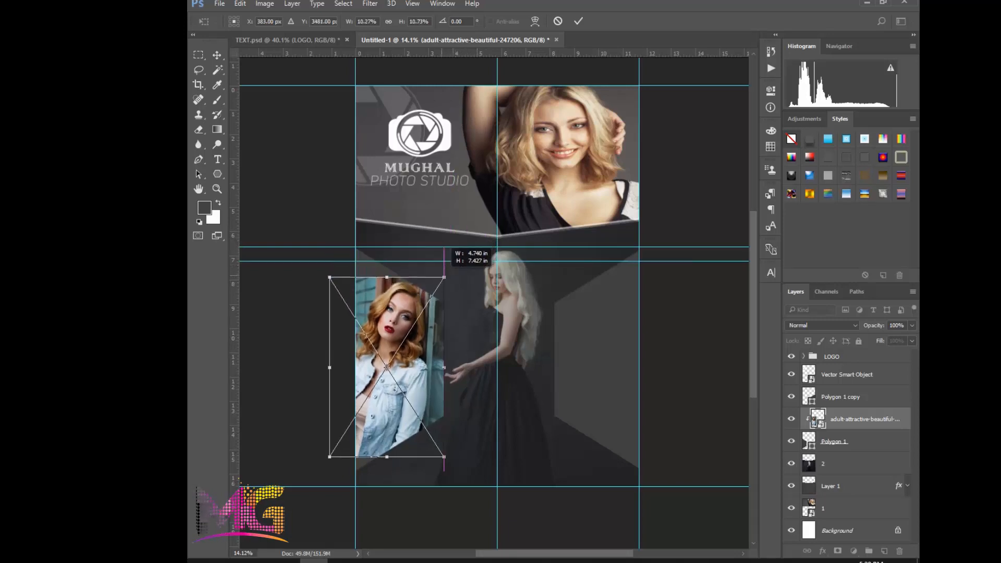
{"action": "scroll", "coordinate": [339, 279], "scroll_direction": "up", "scroll_amount": 1}
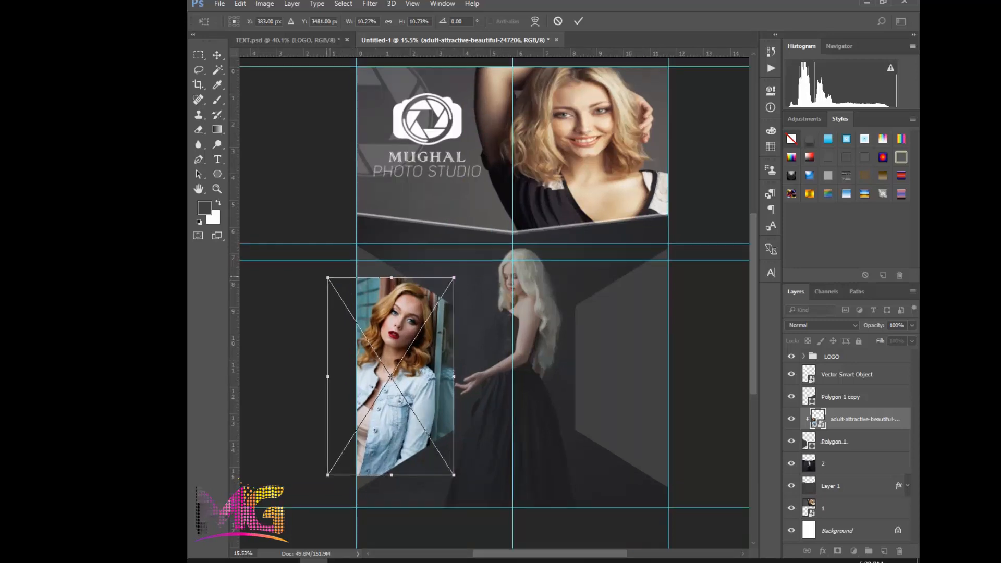
{"action": "left_click_drag", "start_coordinate": [328, 278], "coordinate": [306, 245]}
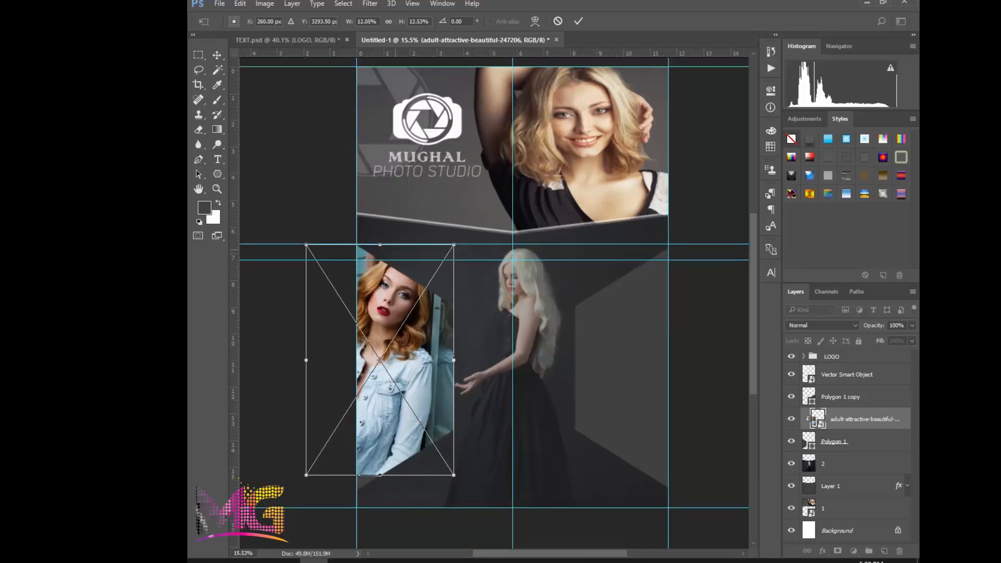
{"action": "scroll", "coordinate": [419, 240], "scroll_direction": "up", "scroll_amount": 2}
{"action": "left_click_drag", "start_coordinate": [461, 246], "coordinate": [461, 265]}
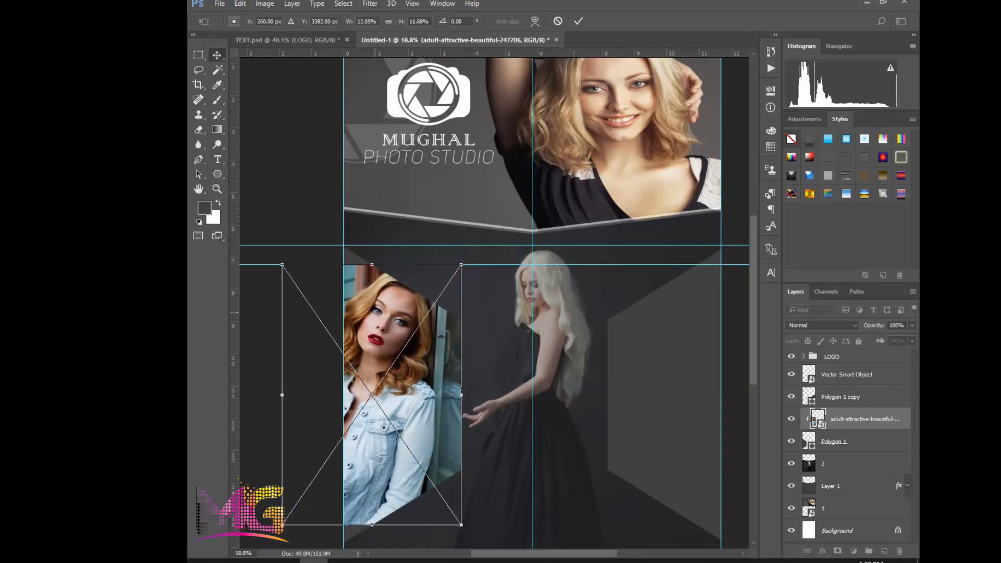
{"action": "key", "text": "Return"}
Try lowering the left hexagon's top edge to the guide along the photo's top, and undo that resize
{"action": "left_click", "coordinate": [347, 255]}
{"action": "key", "text": "ctrl+t"}
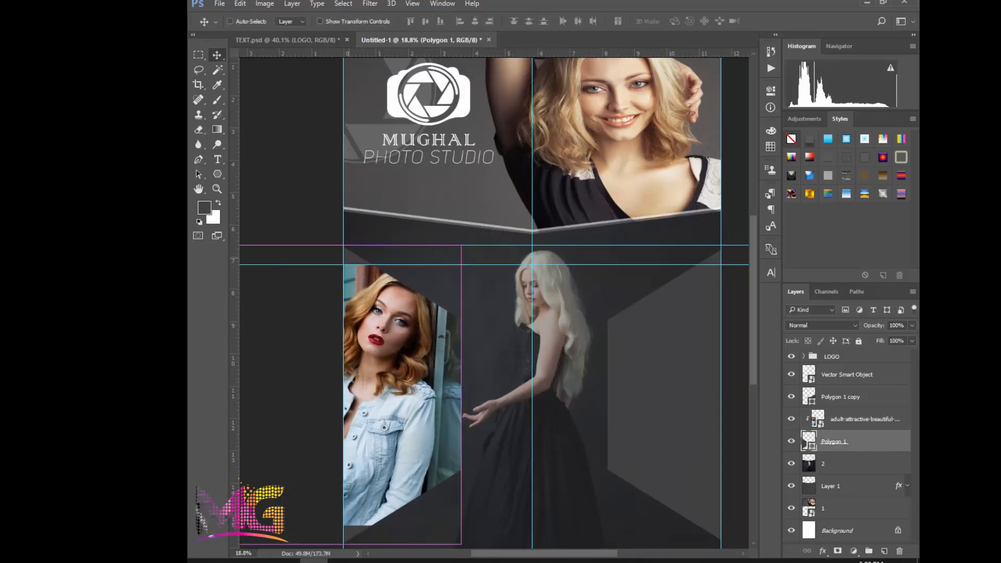
{"action": "left_click_drag", "start_coordinate": [401, 246], "coordinate": [401, 265]}
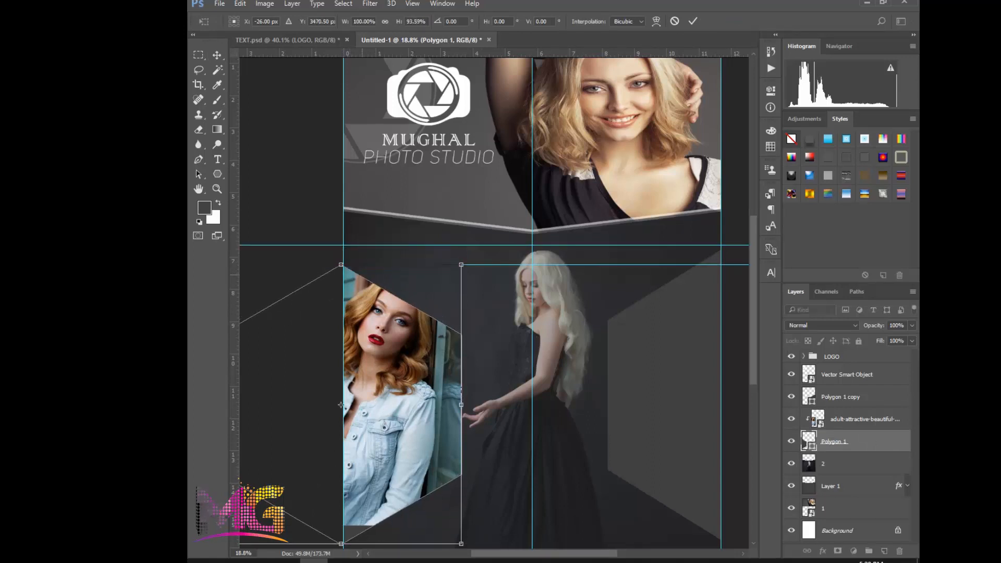
{"action": "scroll", "coordinate": [375, 342], "scroll_direction": "up", "scroll_amount": 1}
{"action": "scroll", "coordinate": [337, 410], "scroll_direction": "down", "scroll_amount": 3}
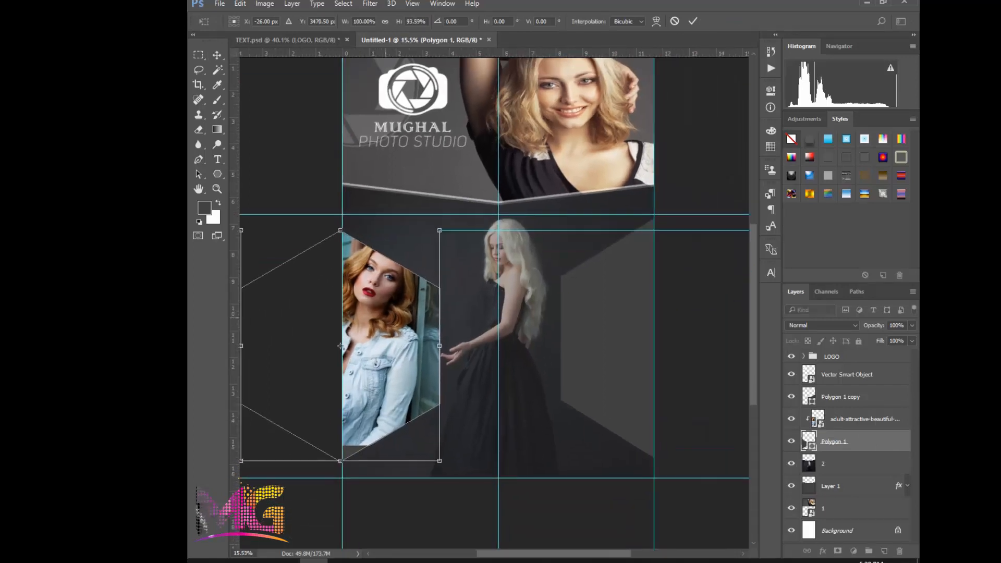
{"action": "key", "text": "Return"}
{"action": "key", "text": "ctrl+z"}
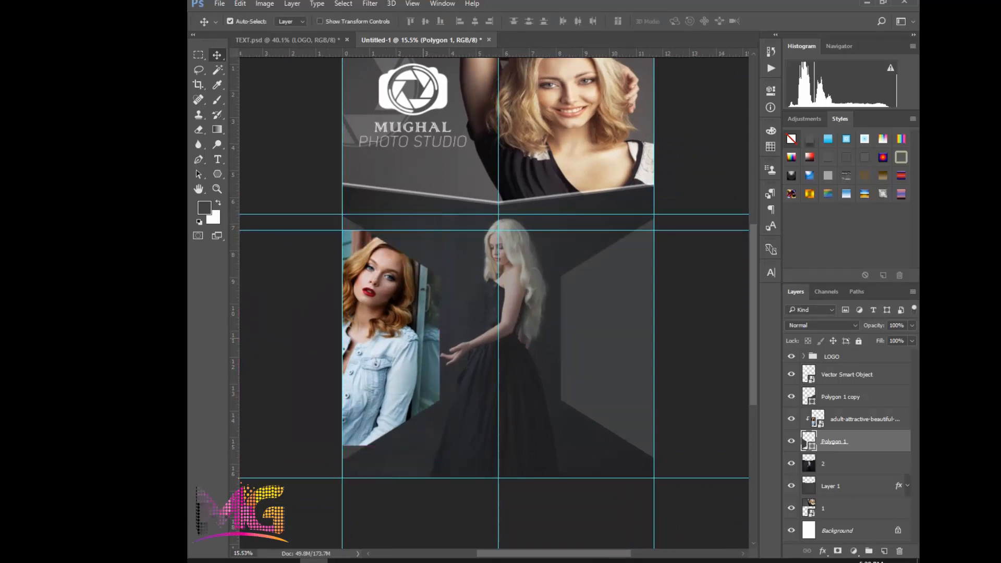
Flip the denim-jacket photo horizontally and resize it to 10.96% width and 12.53% height so that it fills the left hexagon
{"action": "left_click", "coordinate": [366, 264]}
{"action": "key", "text": "ctrl+t"}
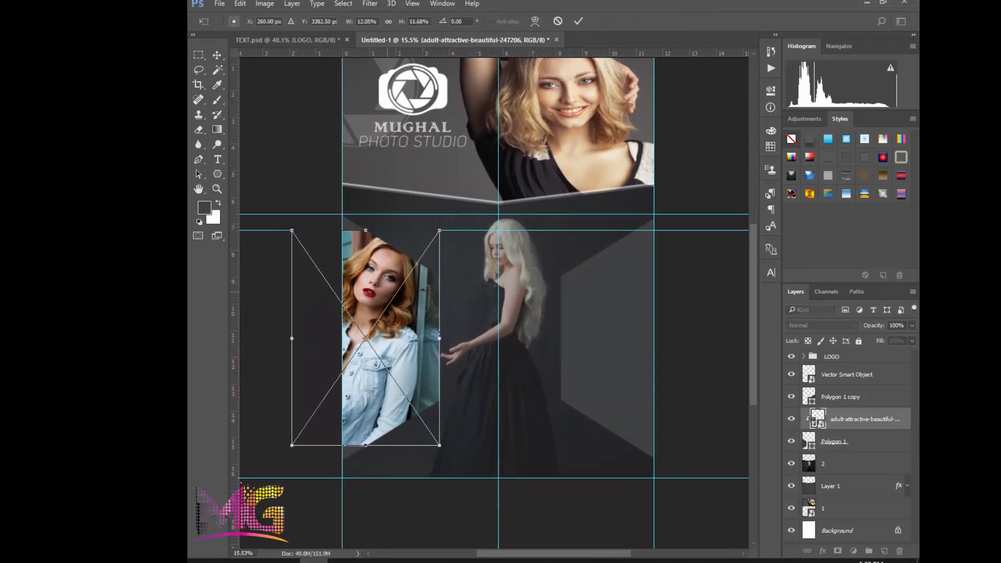
{"action": "right_click", "coordinate": [452, 288]}
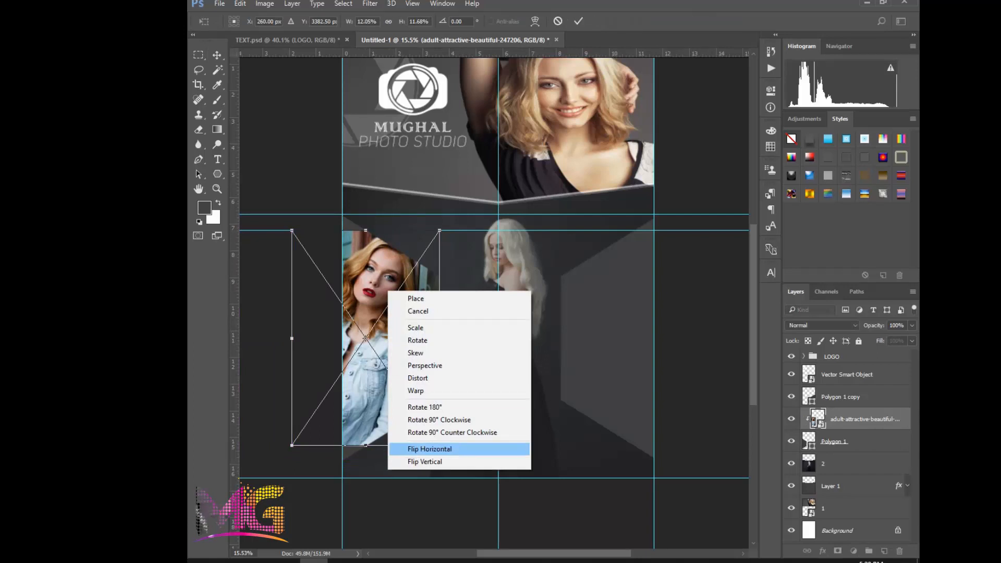
{"action": "left_click", "coordinate": [469, 449]}
{"action": "left_click_drag", "start_coordinate": [366, 230], "coordinate": [365, 214]}
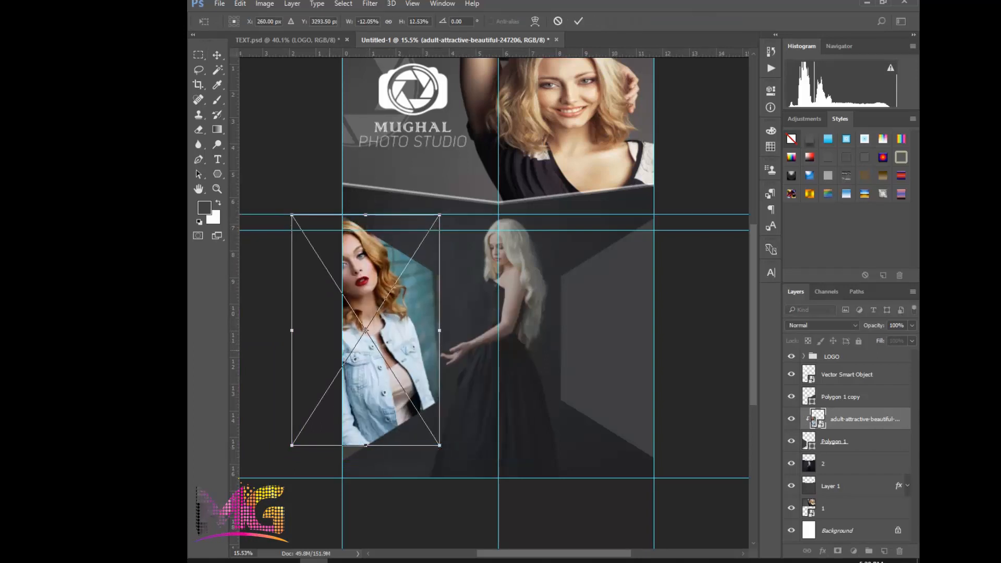
{"action": "left_click_drag", "start_coordinate": [439, 330], "coordinate": [450, 330]}
{"action": "left_click_drag", "start_coordinate": [291, 329], "coordinate": [316, 330]}
{"action": "scroll", "coordinate": [316, 330], "scroll_direction": "up", "scroll_amount": 2}
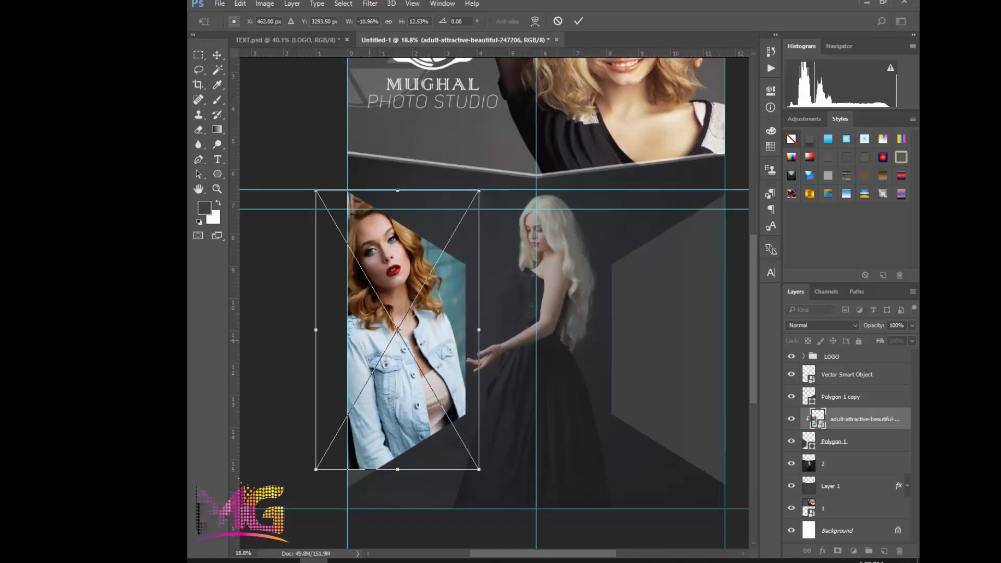
{"action": "key", "text": "Return"}
{"action": "scroll", "coordinate": [412, 296], "scroll_direction": "down", "scroll_amount": 2}
{"action": "scroll", "coordinate": [415, 271], "scroll_direction": "up", "scroll_amount": 2}
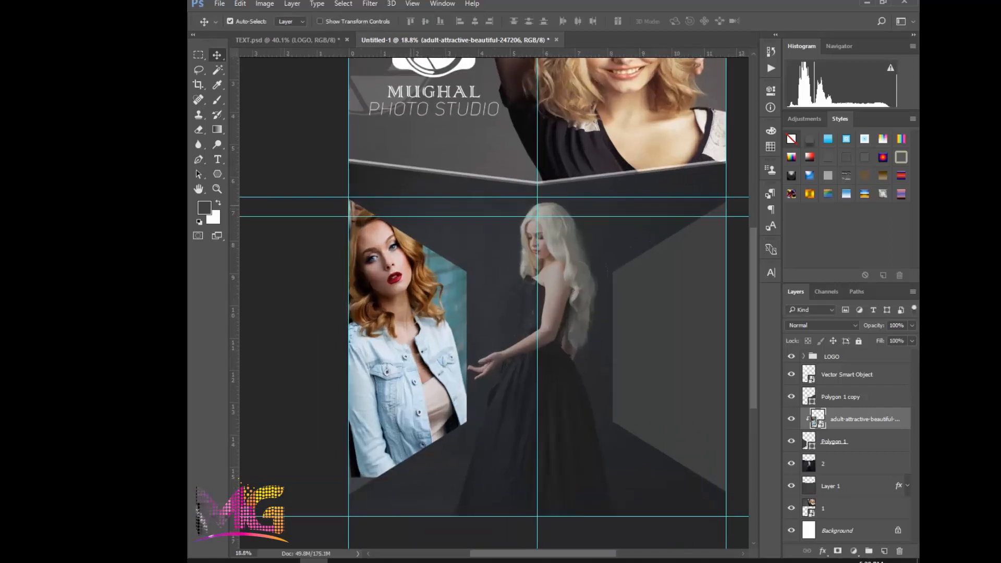
{"action": "left_click_drag", "start_coordinate": [430, 336], "coordinate": [424, 324]}
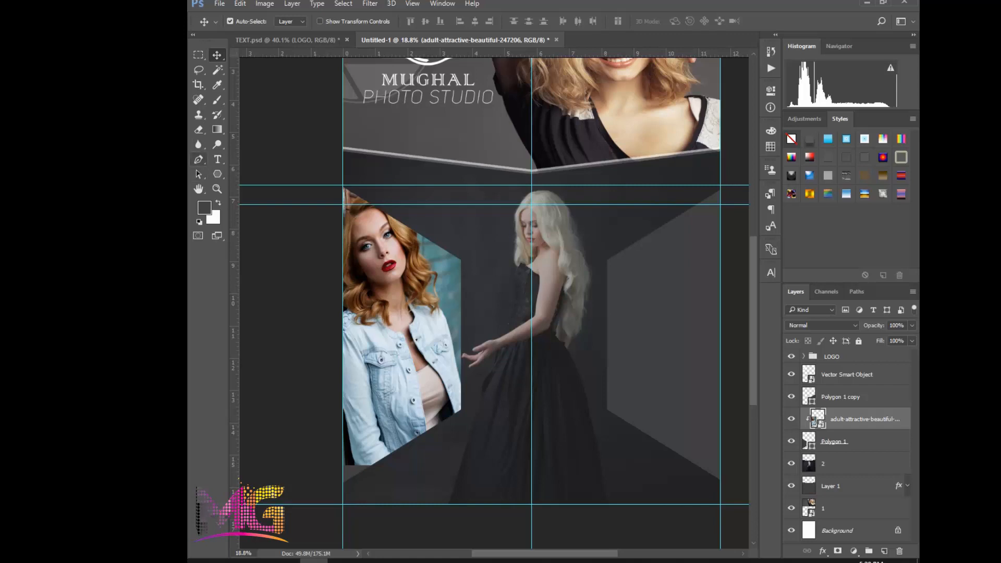
{"action": "left_click", "coordinate": [199, 159]}
{"action": "scroll", "coordinate": [461, 263], "scroll_direction": "up", "scroll_amount": 1}
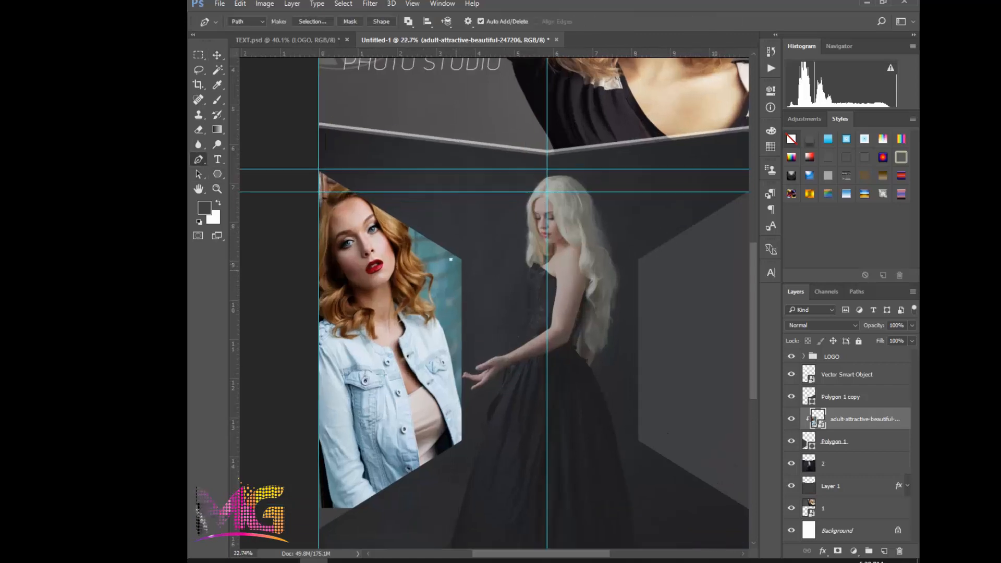
{"action": "scroll", "coordinate": [495, 309], "scroll_direction": "down", "scroll_amount": 1}
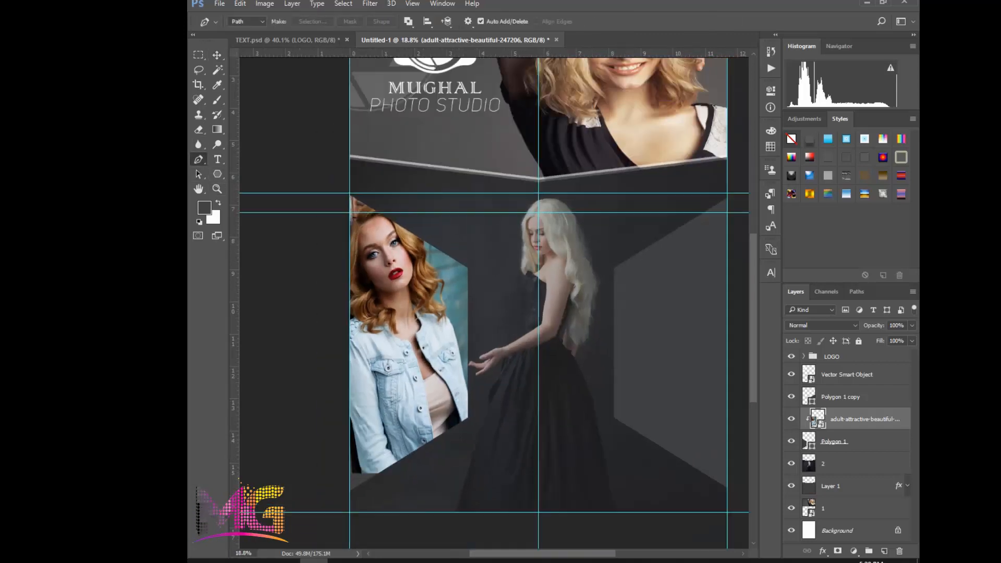
Place the Example 1 Hair Selection by PiXimperfect.jpg photo directly above the right hexagon's layer and clip it to that hexagon
{"action": "scroll", "coordinate": [275, 118], "scroll_direction": "down", "scroll_amount": 1}
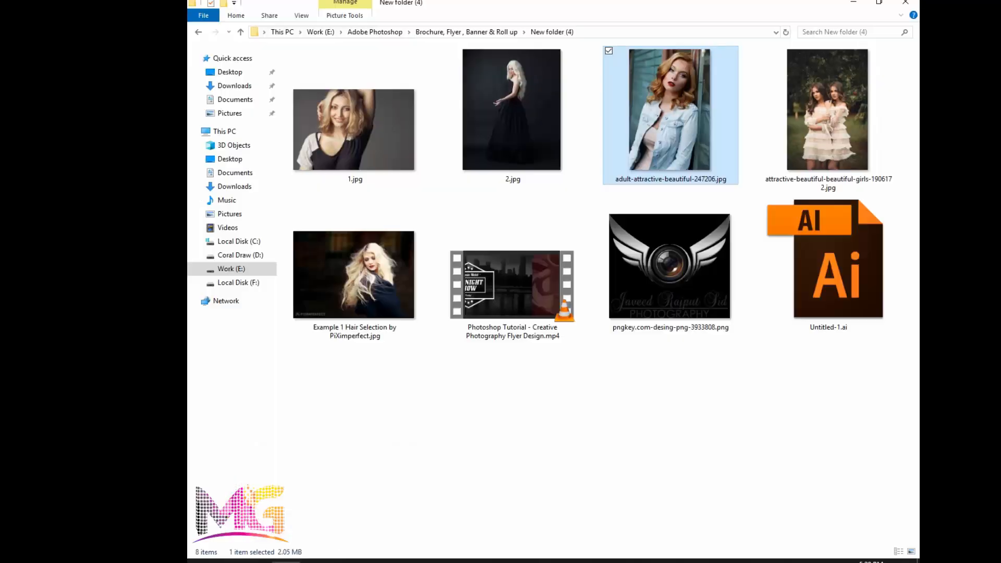
{"action": "left_click", "coordinate": [228, 510]}
{"action": "left_click_drag", "start_coordinate": [365, 279], "coordinate": [514, 267]}
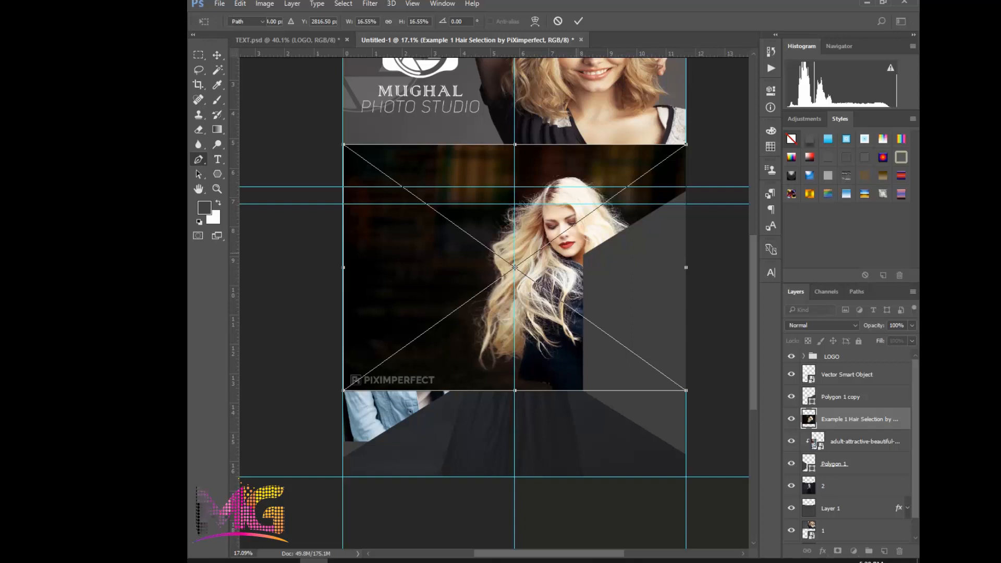
{"action": "key", "text": "Return"}
{"action": "left_click_drag", "start_coordinate": [855, 394], "coordinate": [855, 391]}
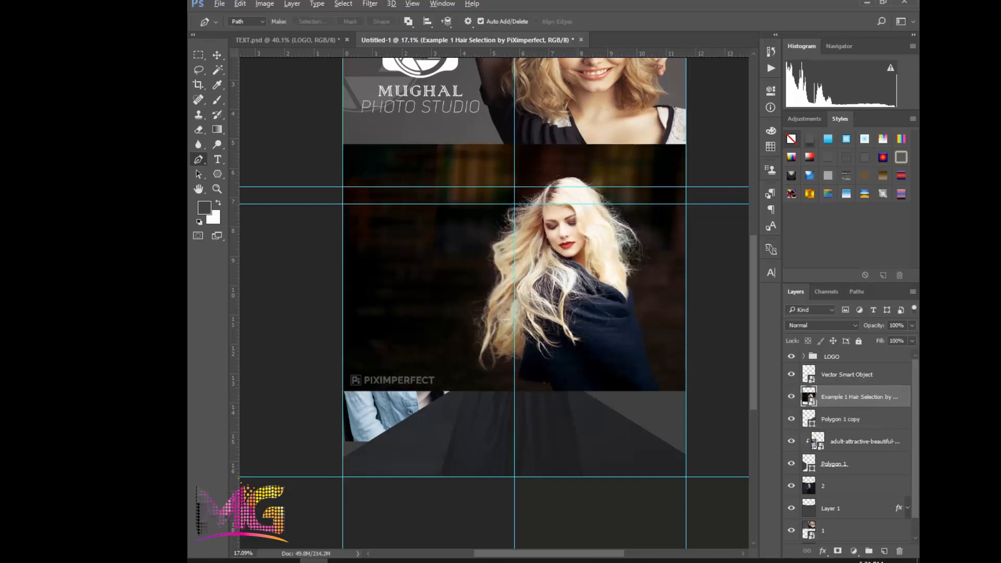
{"action": "key", "text": "ctrl+alt+g"}
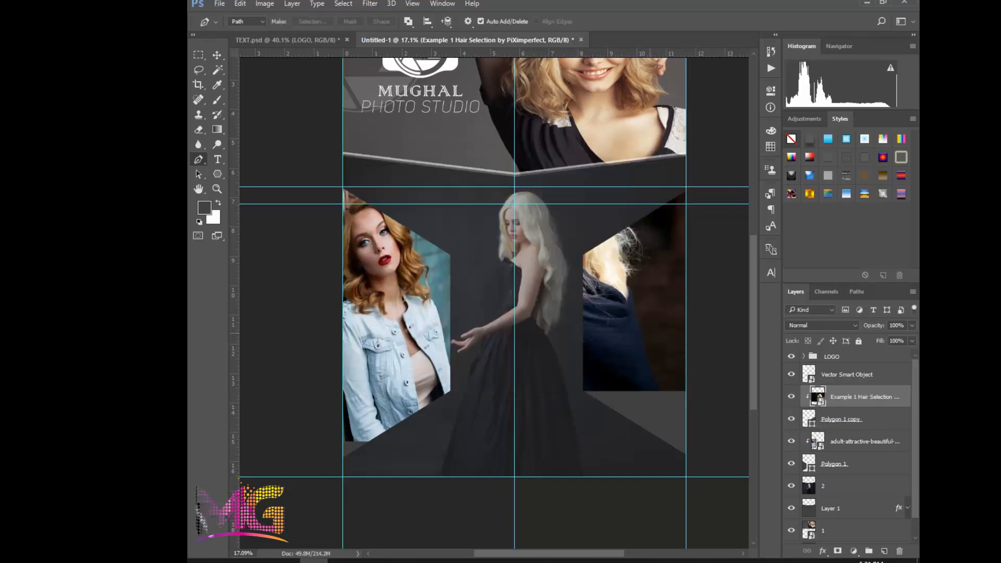
Move the long-haired blonde woman's photo over the right hexagon and scale it to 14.79% width and 18.22% height
{"action": "key", "text": "ctrl+t"}
{"action": "left_click_drag", "start_coordinate": [603, 230], "coordinate": [666, 284]}
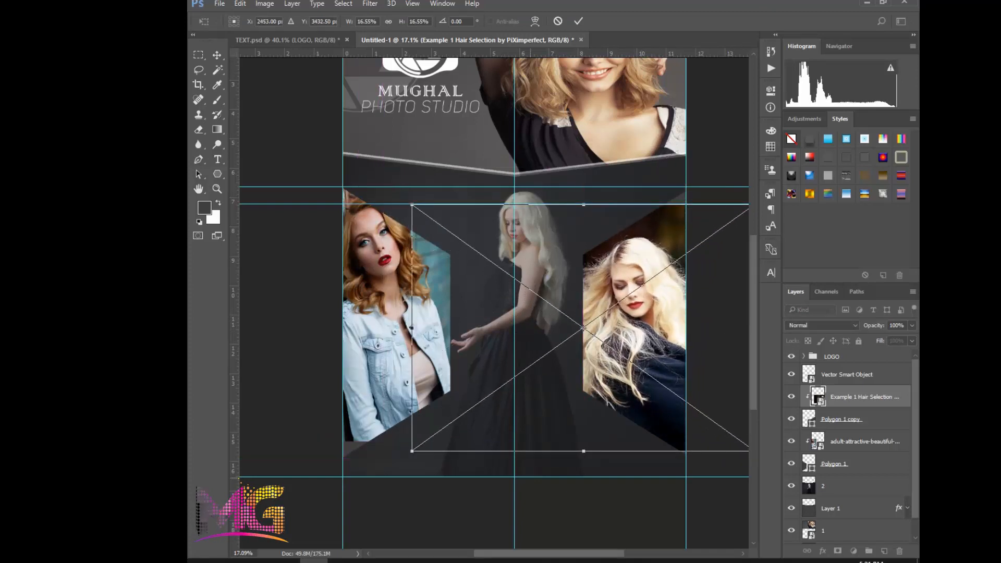
{"action": "left_click_drag", "start_coordinate": [412, 451], "coordinate": [435, 435]}
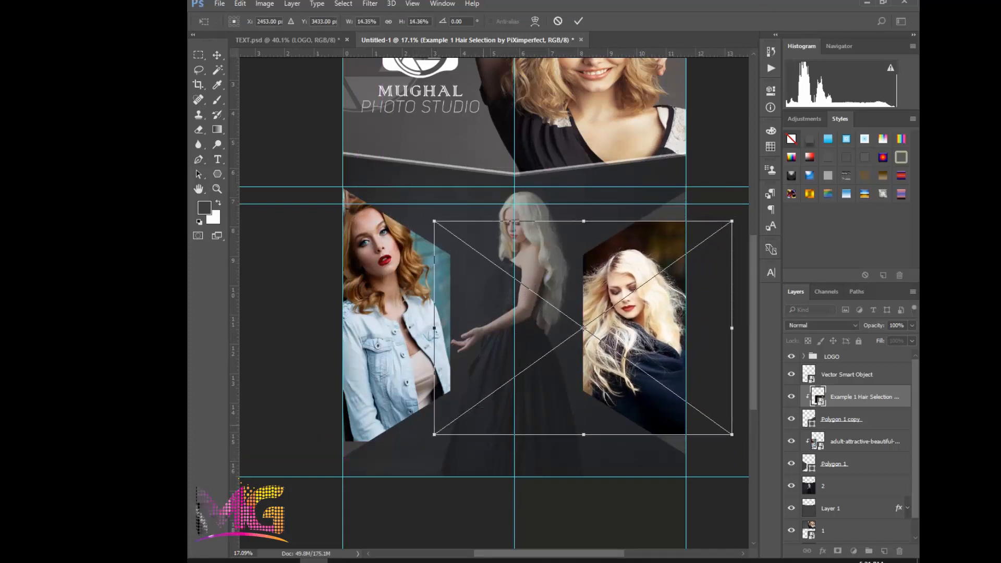
{"action": "left_click_drag", "start_coordinate": [654, 378], "coordinate": [670, 383]}
{"action": "left_click_drag", "start_coordinate": [673, 225], "coordinate": [676, 186]}
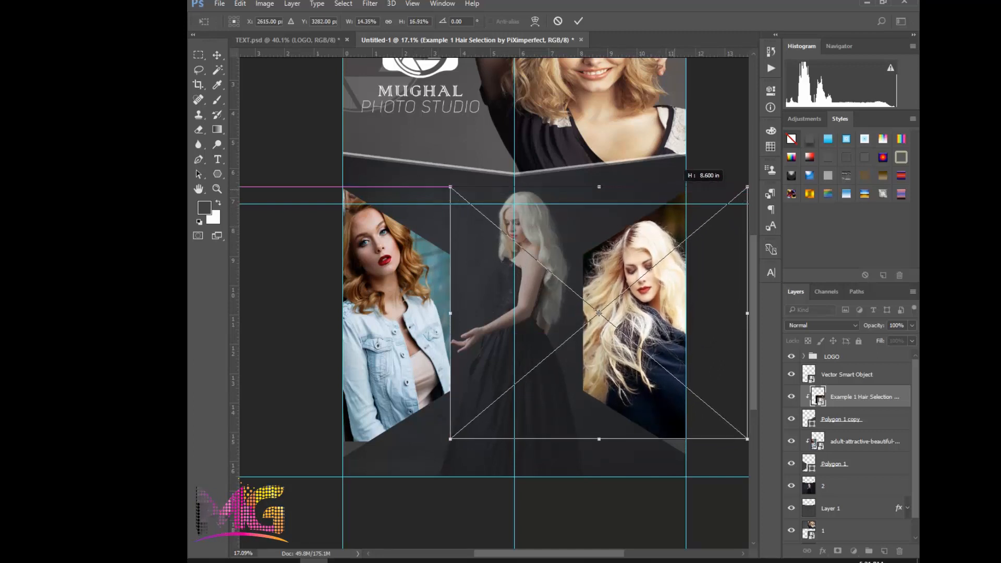
{"action": "scroll", "coordinate": [691, 422], "scroll_direction": "down", "scroll_amount": 2}
{"action": "mouse_move", "coordinate": [690, 421]}
{"action": "left_mouse_down"}
{"action": "mouse_move", "coordinate": [642, 409]}
{"action": "mouse_move", "coordinate": [690, 425]}
{"action": "mouse_move", "coordinate": [694, 439]}
{"action": "left_mouse_up"}
{"action": "scroll", "coordinate": [456, 289], "scroll_direction": "up", "scroll_amount": 2}
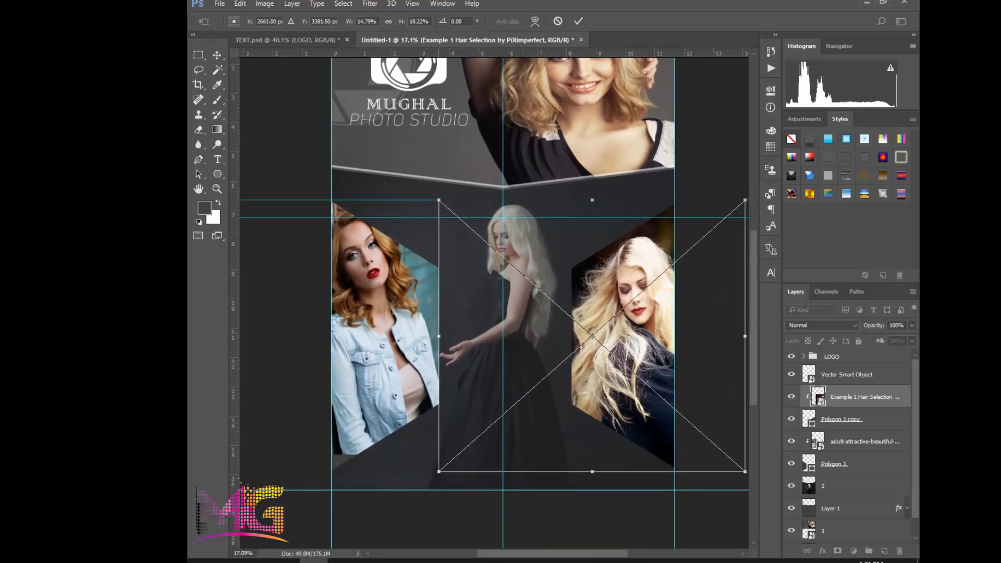
Narrow the blonde woman's photo to 11.85% width inside the right hexagon, and apply the transform
{"action": "left_click_drag", "start_coordinate": [438, 336], "coordinate": [479, 336]}
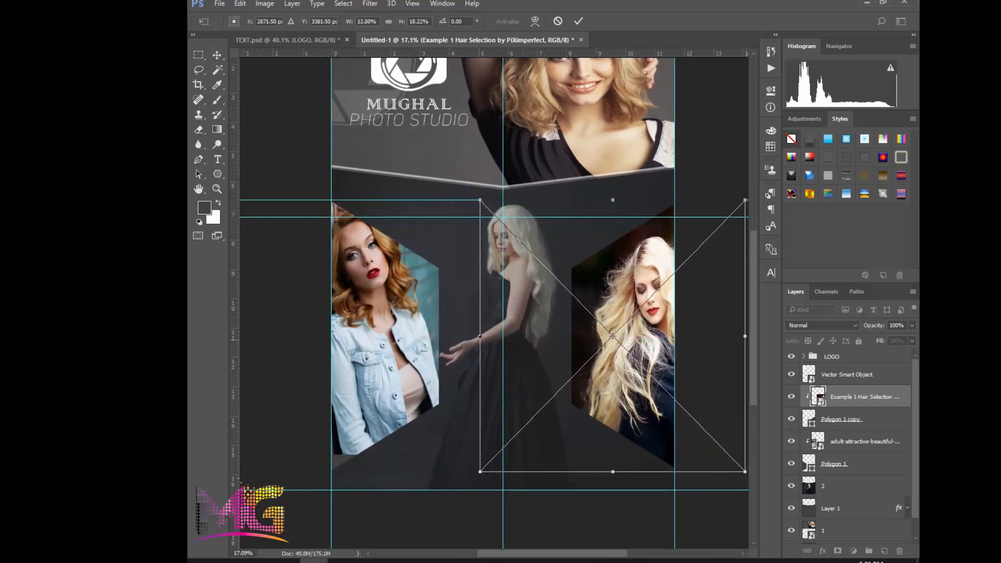
{"action": "left_click_drag", "start_coordinate": [744, 336], "coordinate": [721, 336]}
{"action": "scroll", "coordinate": [543, 344], "scroll_direction": "up", "scroll_amount": 2}
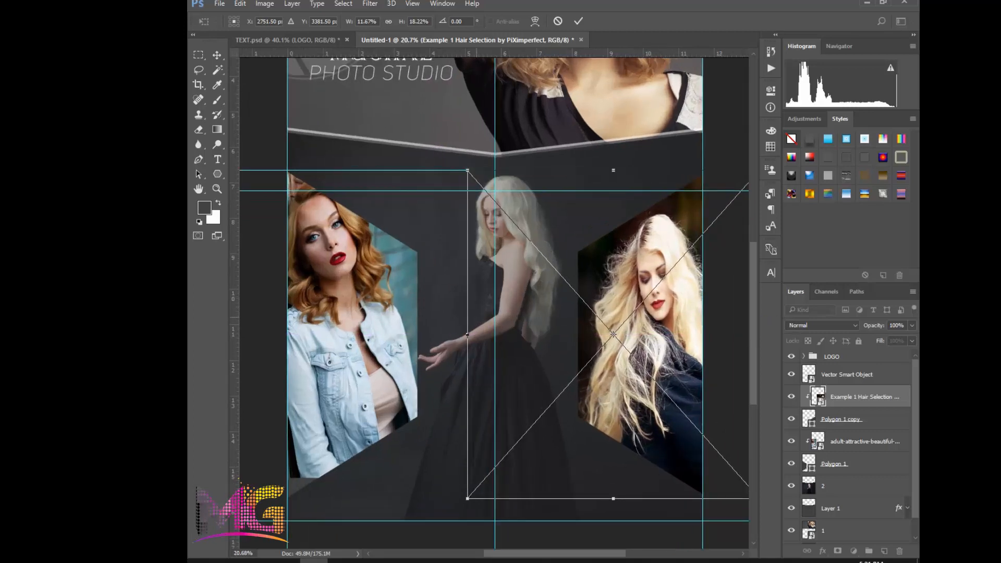
{"action": "left_click_drag", "start_coordinate": [467, 334], "coordinate": [462, 335]}
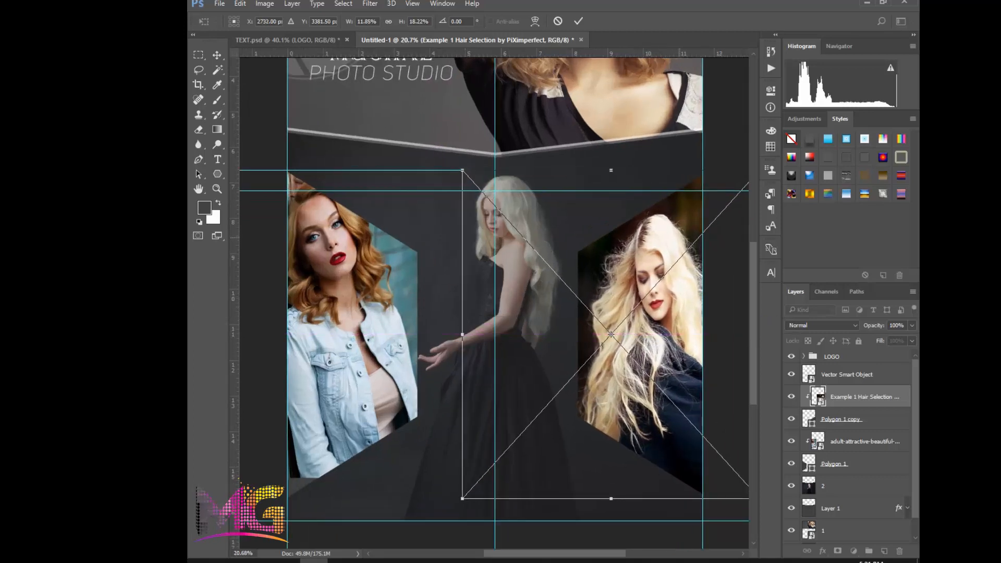
{"action": "key", "text": "Return"}
{"action": "scroll", "coordinate": [552, 286], "scroll_direction": "down", "scroll_amount": 3}
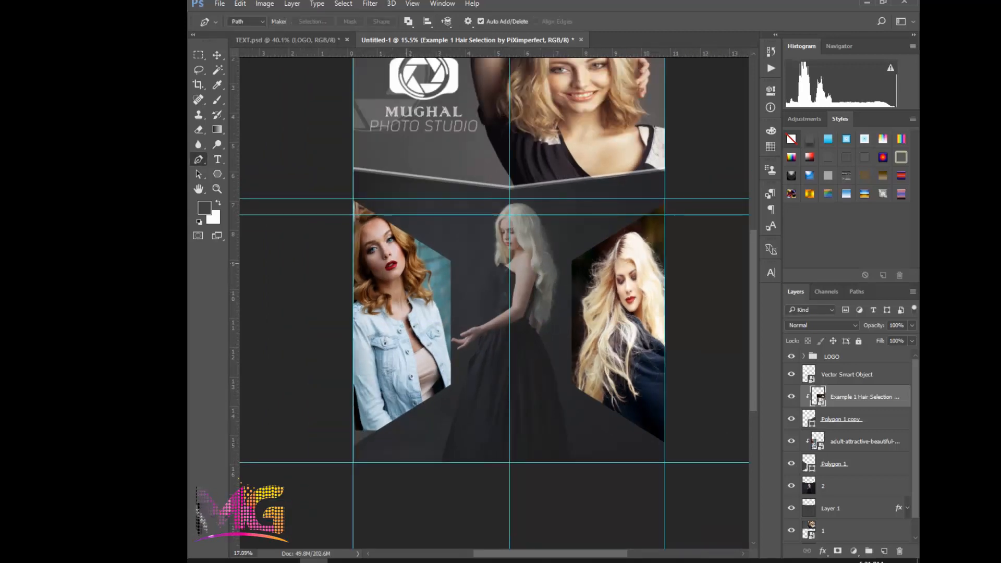
{"action": "scroll", "coordinate": [410, 286], "scroll_direction": "up", "scroll_amount": 2}
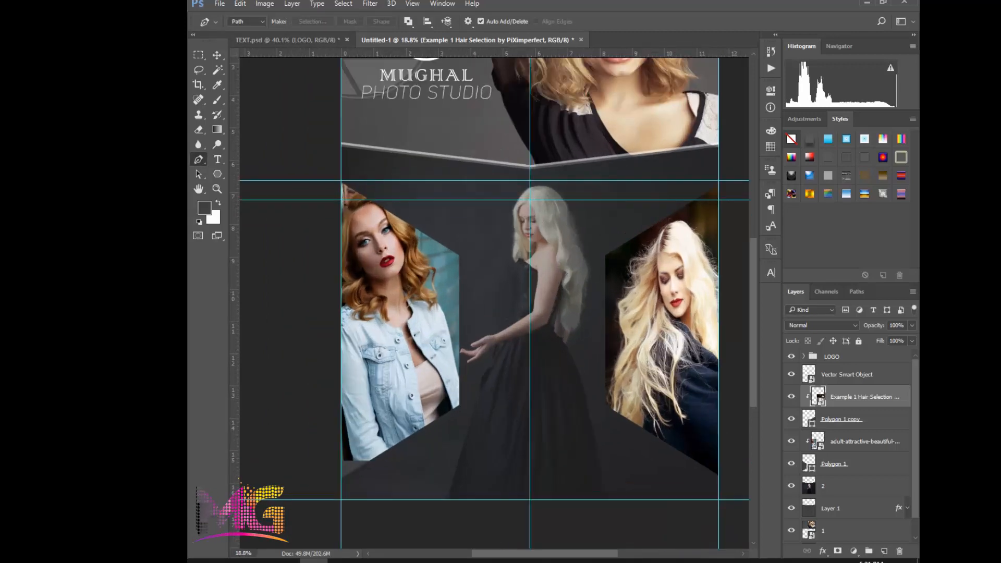
Merge the denim-jacket photo with its Polygon 1 hexagon into one layer
{"action": "right_click", "coordinate": [854, 397]}
{"action": "key", "text": "Escape"}
{"action": "left_click", "coordinate": [864, 442]}
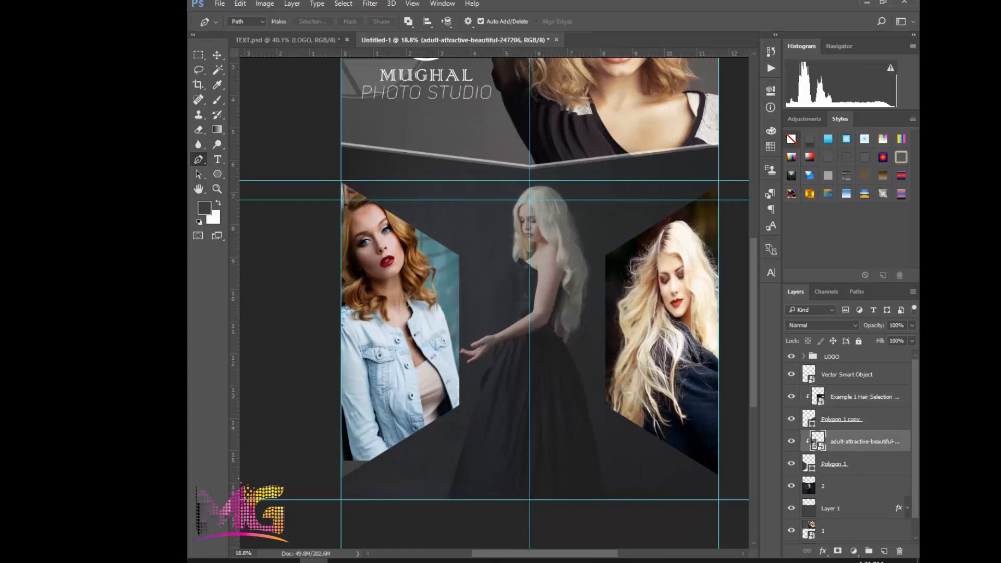
{"action": "left_click", "coordinate": [860, 463], "text": "shift"}
{"action": "key", "text": "ctrl+e"}
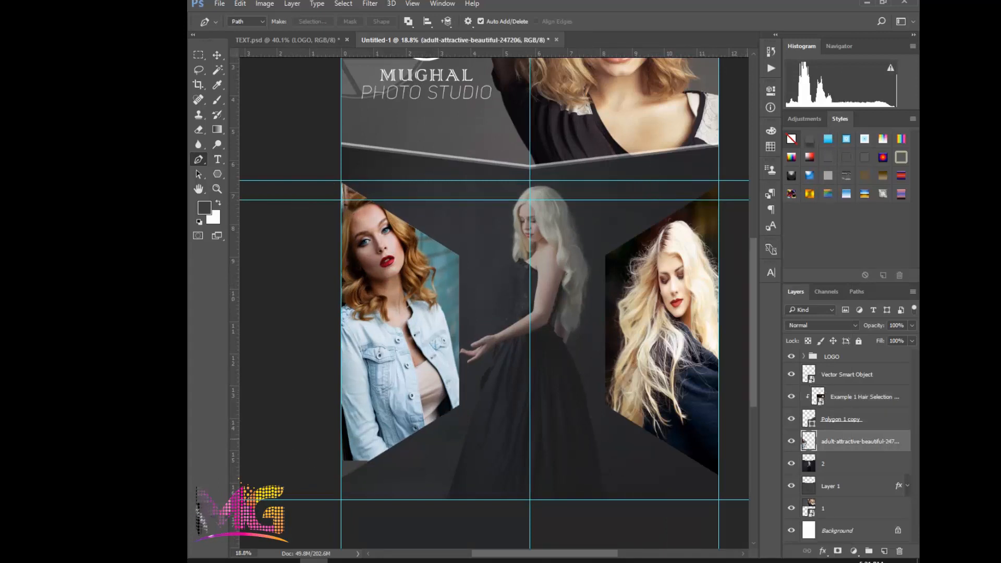
Add a Stroke effect to the merged denim-jacket hexagon layer with its position set to Inside
{"action": "right_click", "coordinate": [806, 442]}
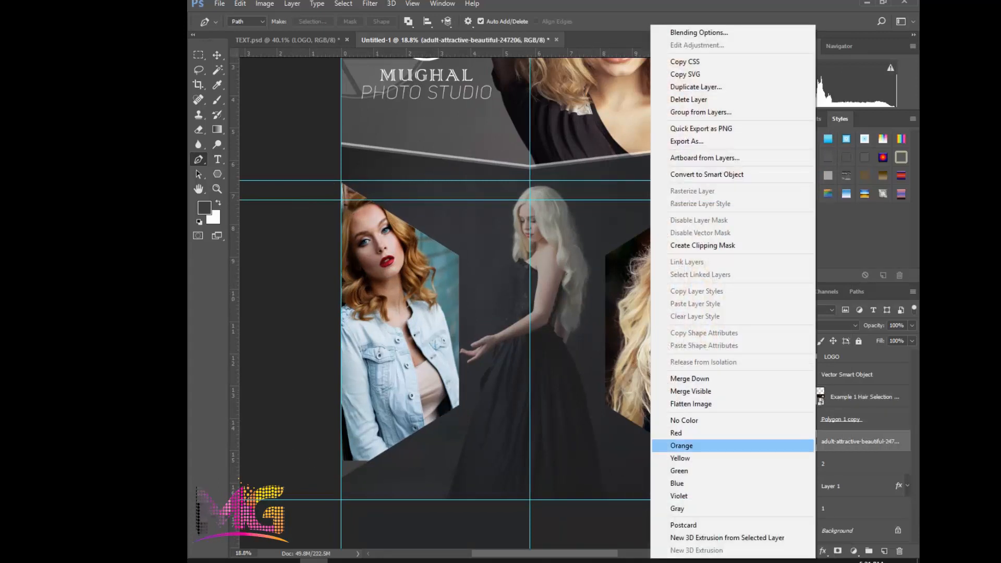
{"action": "left_click", "coordinate": [699, 32]}
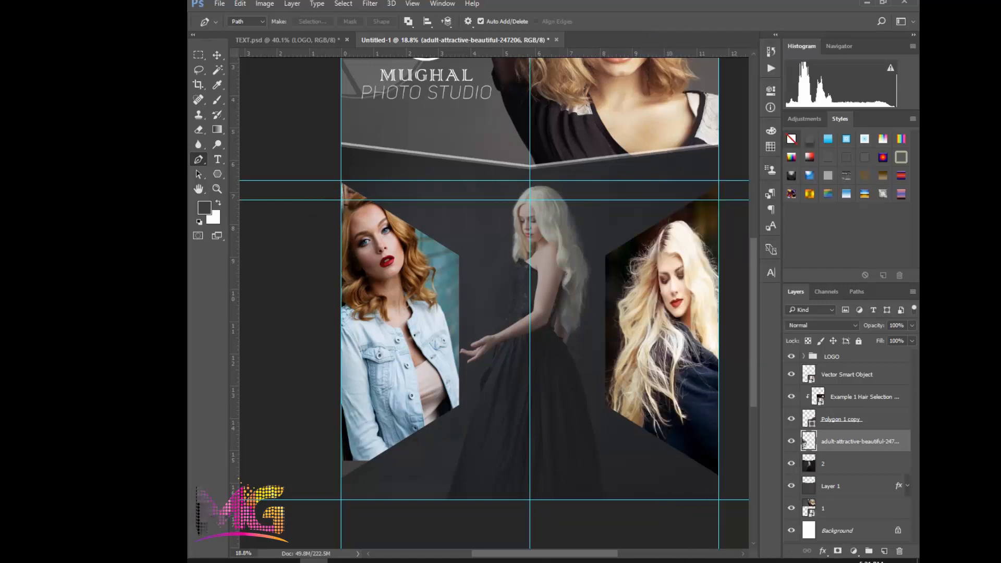
{"action": "left_click", "coordinate": [440, 334]}
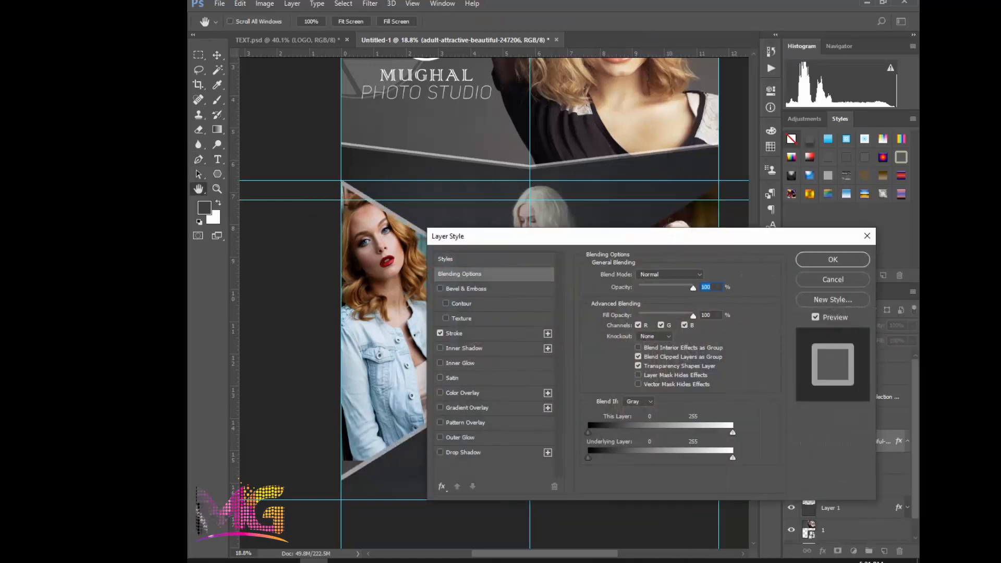
{"action": "left_click", "coordinate": [454, 333]}
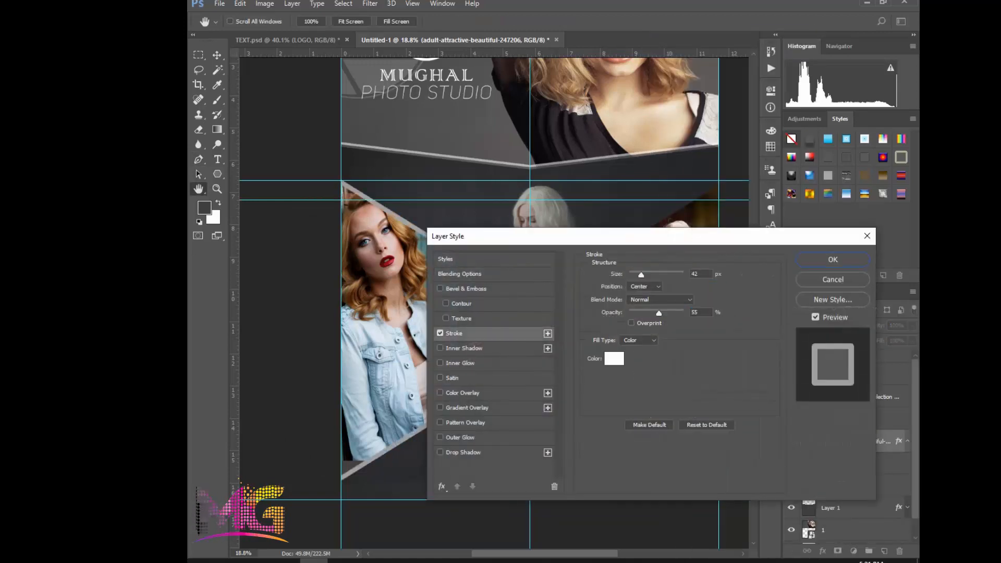
{"action": "left_click", "coordinate": [644, 286]}
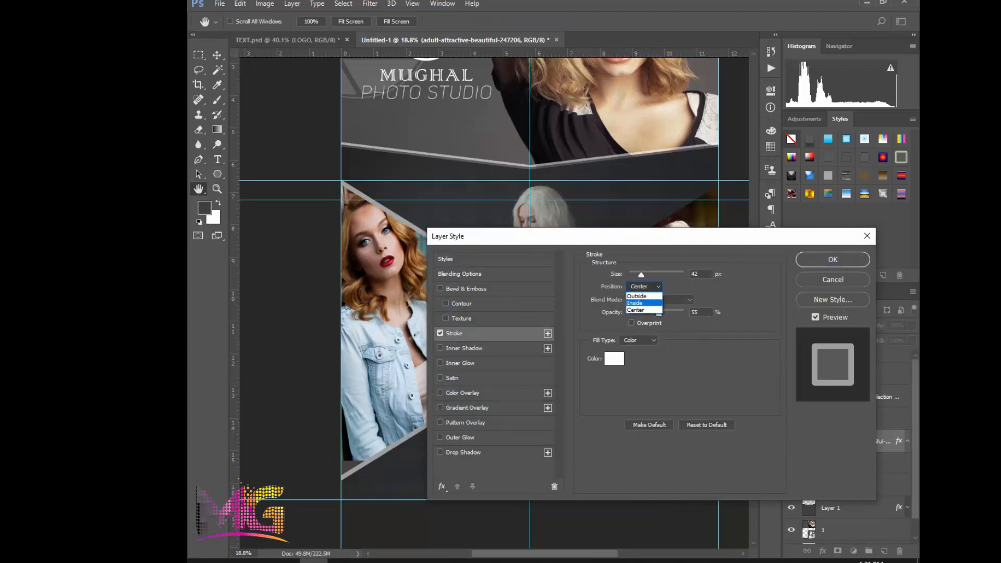
{"action": "left_click", "coordinate": [635, 303]}
{"action": "mouse_move", "coordinate": [521, 236]}
{"action": "left_mouse_down"}
{"action": "mouse_move", "coordinate": [569, 156]}
{"action": "mouse_move", "coordinate": [574, 128]}
{"action": "left_mouse_up"}
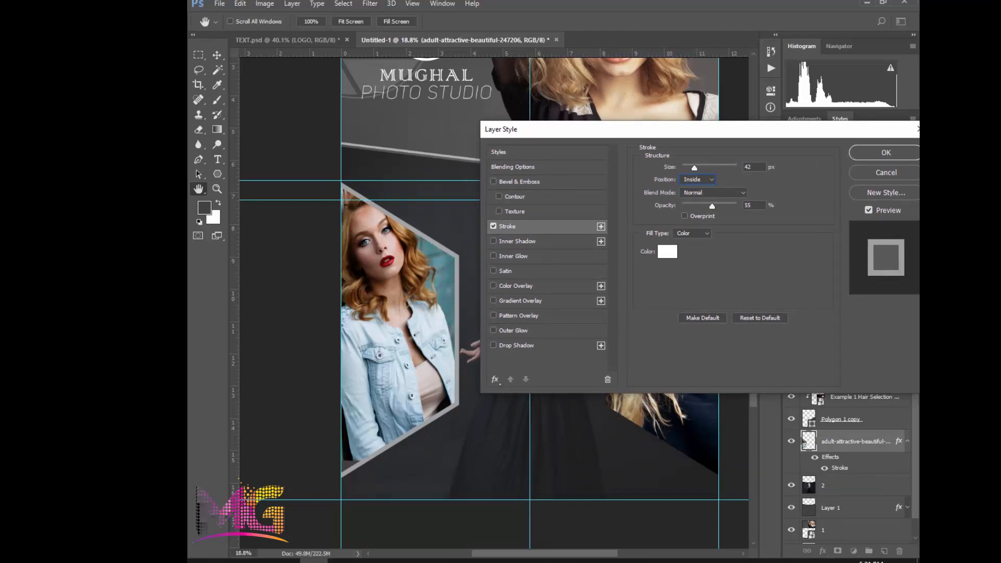
Try the denim-jacket hexagon's stroke at 35% opacity and 46 px size
{"action": "left_click_drag", "start_coordinate": [712, 207], "coordinate": [701, 206]}
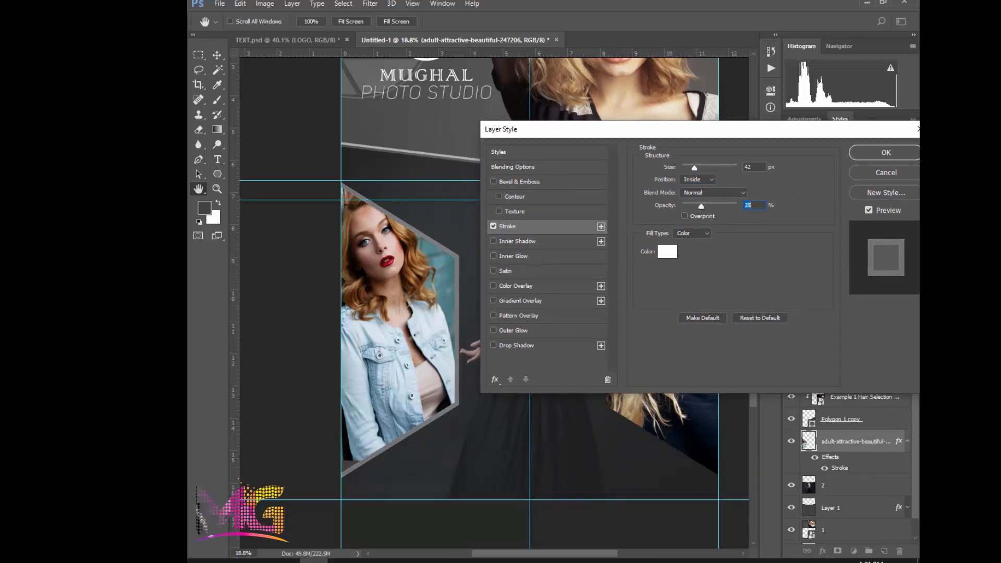
{"action": "mouse_move", "coordinate": [695, 168]}
{"action": "left_mouse_down"}
{"action": "mouse_move", "coordinate": [719, 168]}
{"action": "mouse_move", "coordinate": [684, 168]}
{"action": "left_mouse_up"}
{"action": "left_click_drag", "start_coordinate": [687, 168], "coordinate": [695, 167]}
Enable an Outer Glow on the denim-jacket hexagon and set its stroke opacity to 11%
{"action": "left_click", "coordinate": [493, 330]}
{"action": "left_click", "coordinate": [513, 331]}
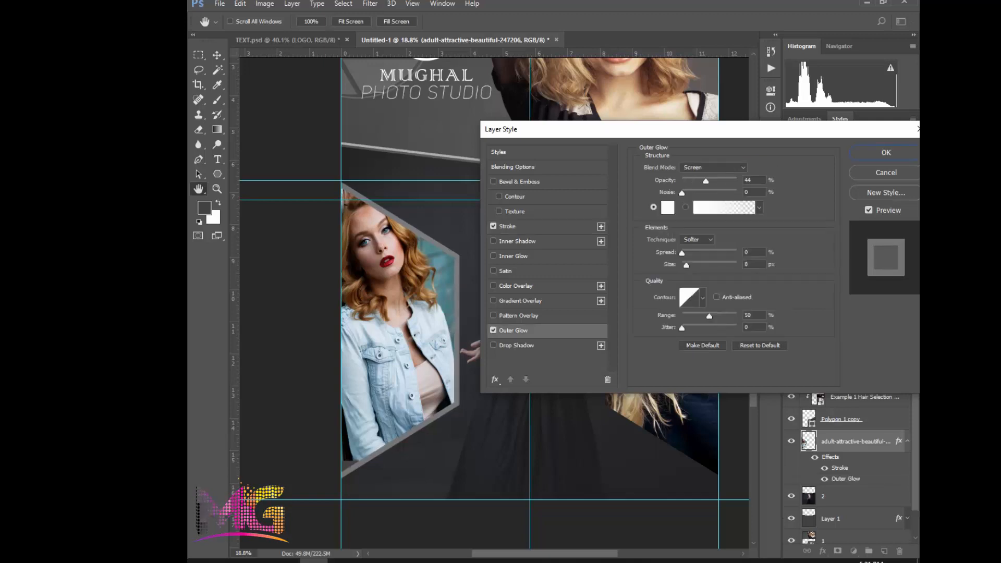
{"action": "left_click", "coordinate": [507, 226]}
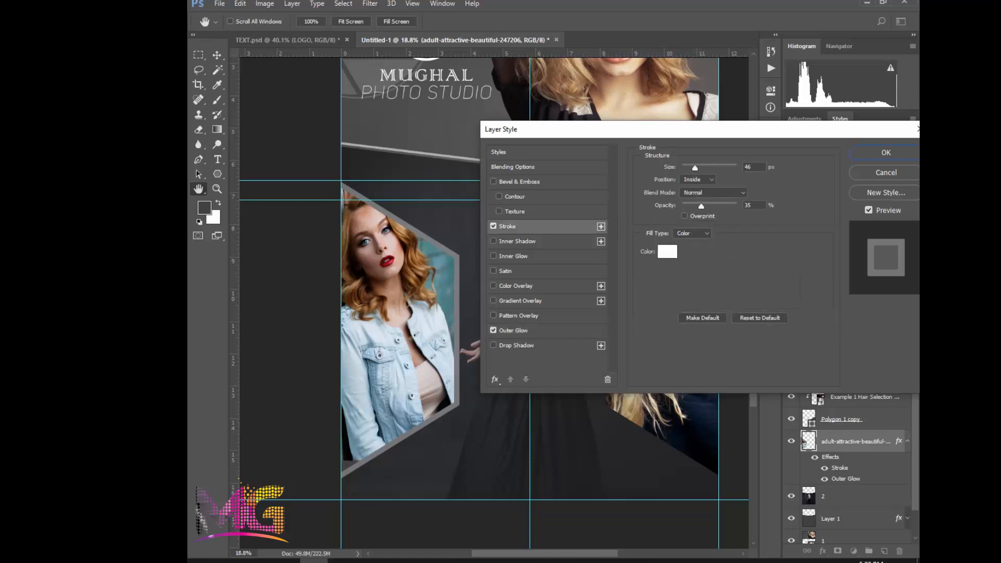
{"action": "left_click_drag", "start_coordinate": [701, 207], "coordinate": [687, 207]}
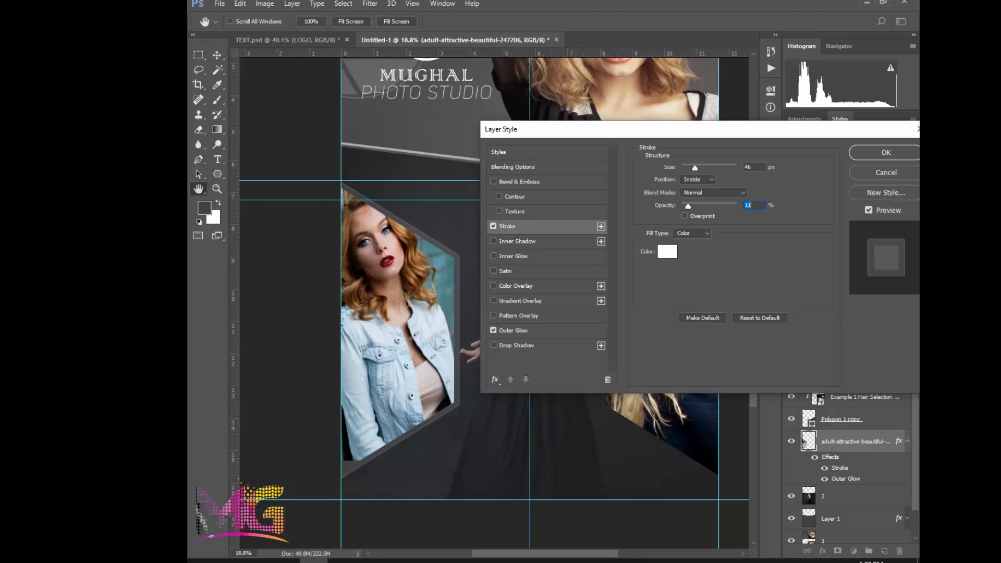
Set the Outer Glow's spread to 50% and its size to 50 px
{"action": "left_click", "coordinate": [514, 330]}
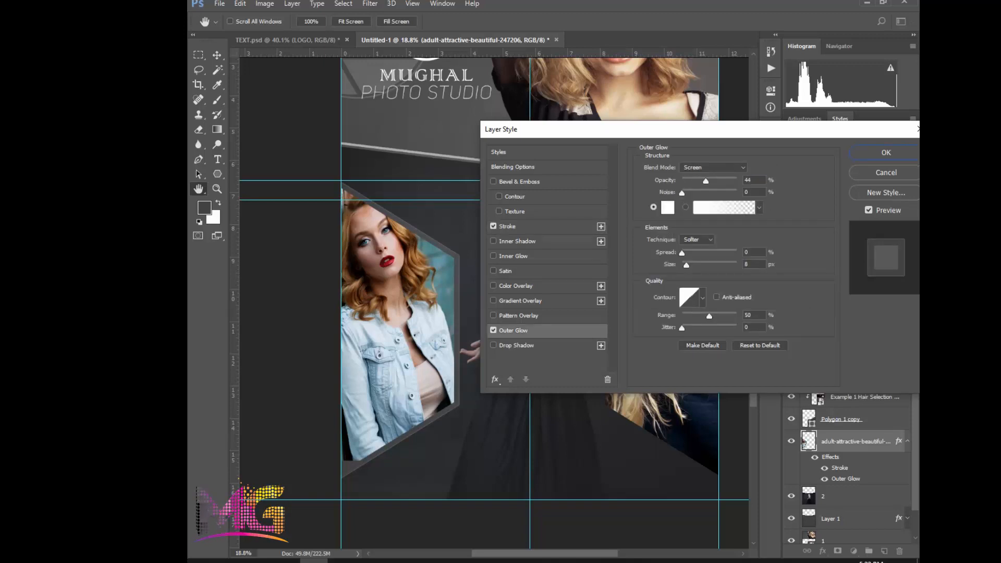
{"action": "left_click_drag", "start_coordinate": [686, 265], "coordinate": [723, 253]}
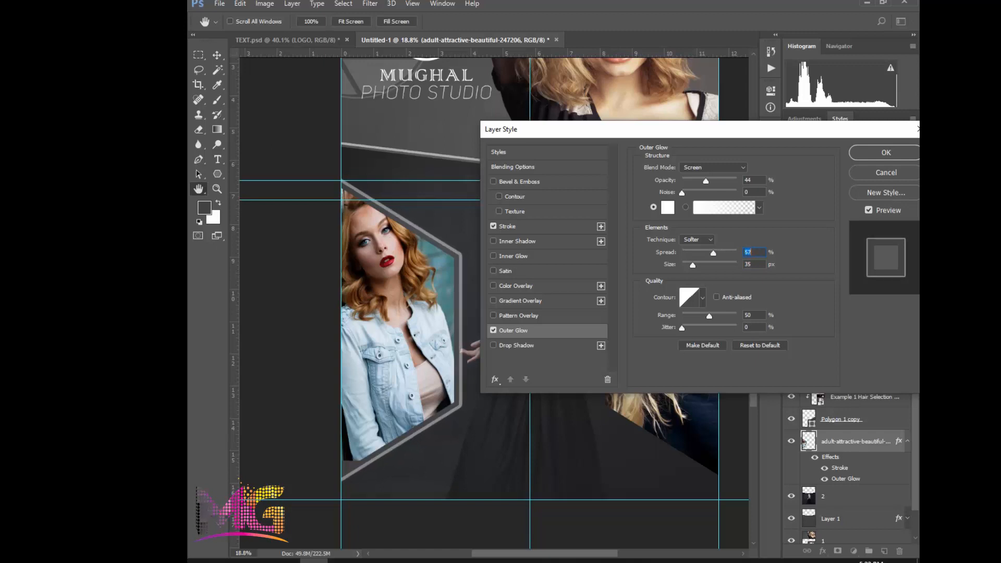
{"action": "key", "text": "Down"}
{"action": "key", "text": "Down"}
{"action": "key", "text": "Down"}
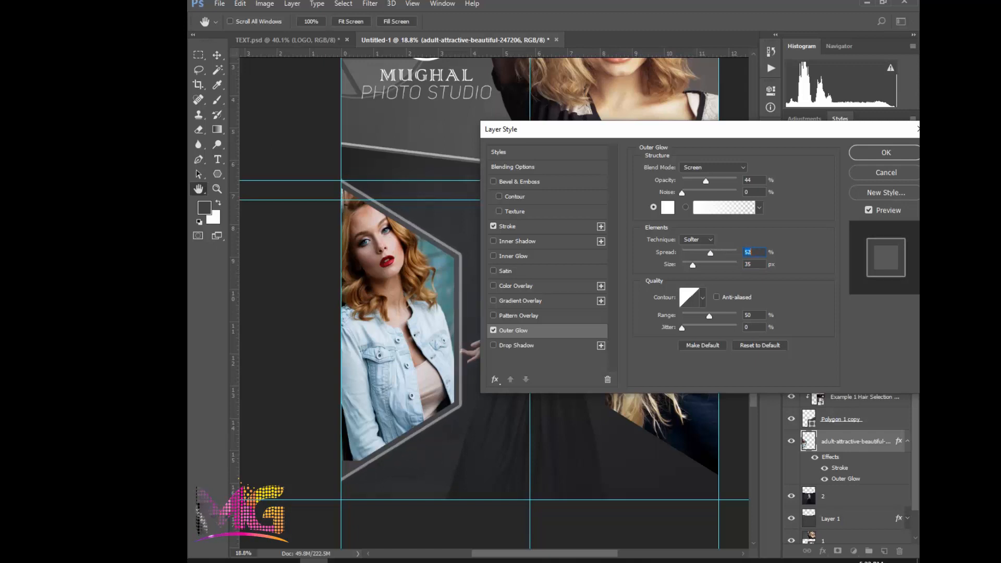
{"action": "key", "text": "Down"}
{"action": "key", "text": "Down"}
{"action": "key", "text": "Tab"}
{"action": "key", "text": "shift+Up"}
{"action": "key", "text": "shift+Up"}
{"action": "key", "text": "shift+Up"}
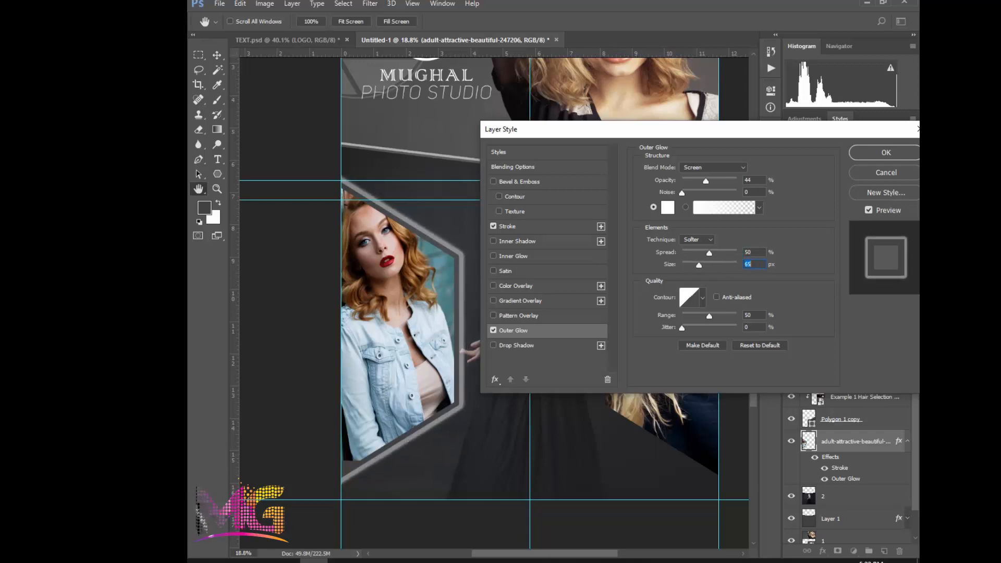
{"action": "type", "text": "50"}
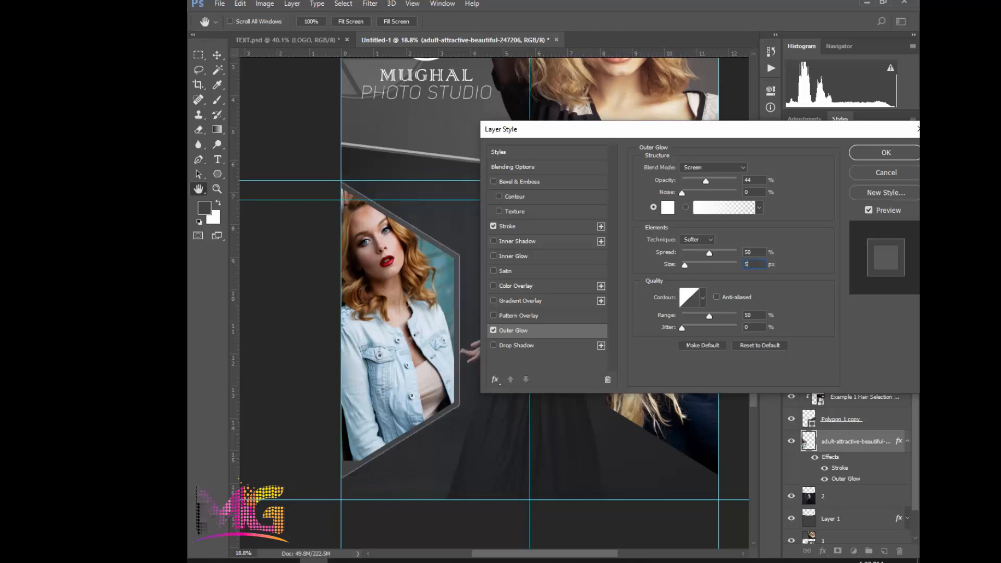
Set the stroke size to 30 px and the Outer Glow opacity to 28%, and apply the layer style
{"action": "left_click", "coordinate": [508, 226]}
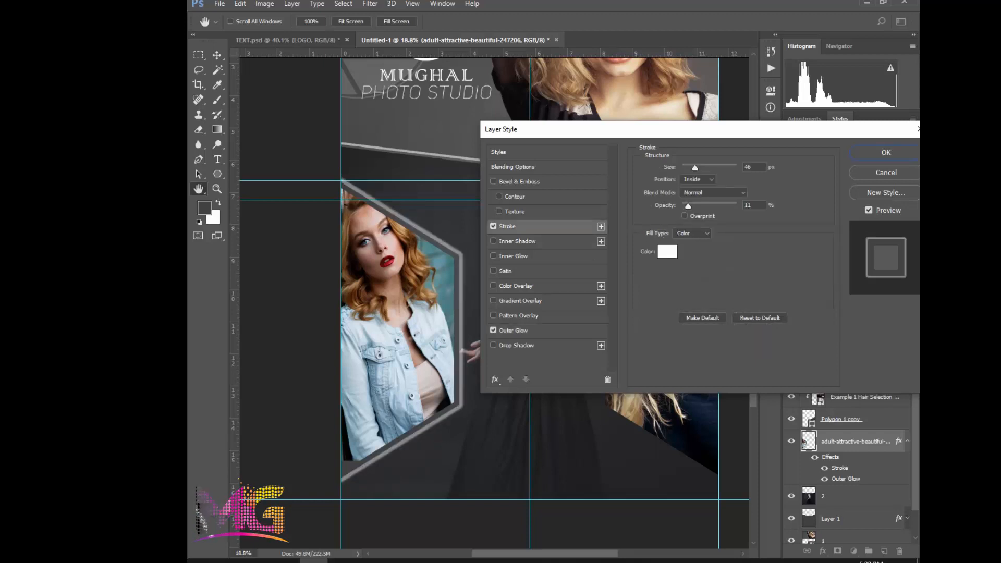
{"action": "left_click_drag", "start_coordinate": [695, 168], "coordinate": [692, 168]}
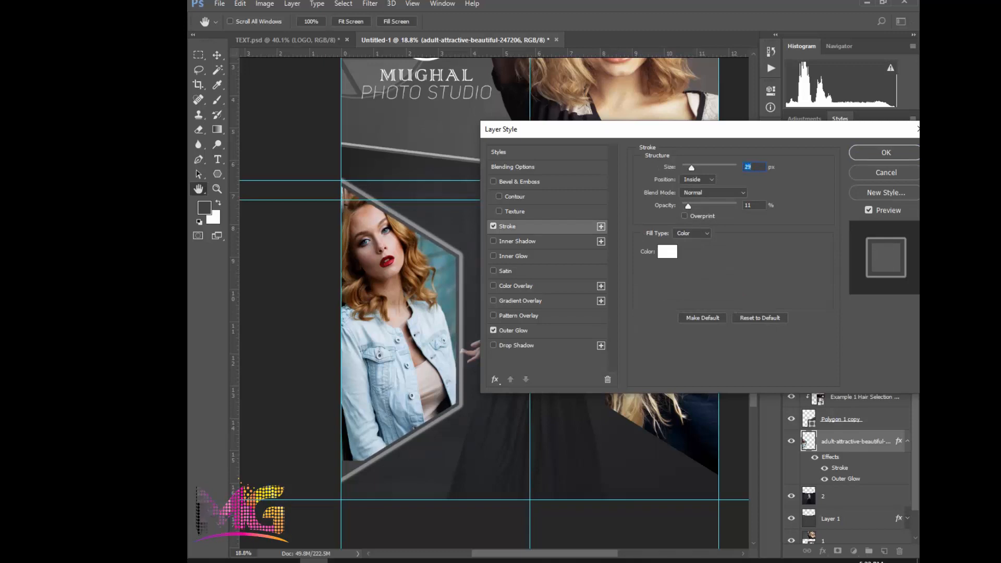
{"action": "type", "text": "30"}
{"action": "left_click", "coordinate": [513, 331]}
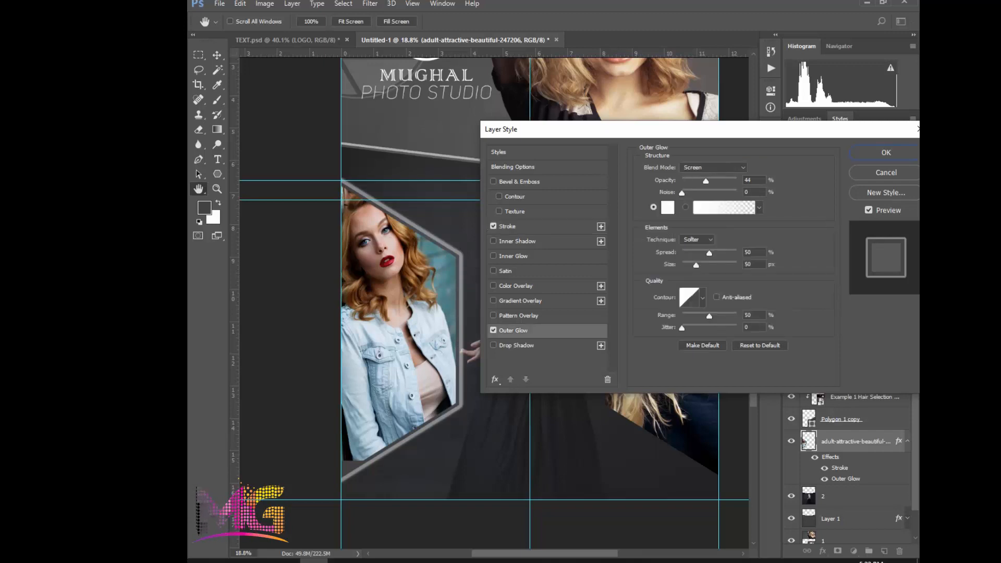
{"action": "left_click_drag", "start_coordinate": [706, 181], "coordinate": [697, 181]}
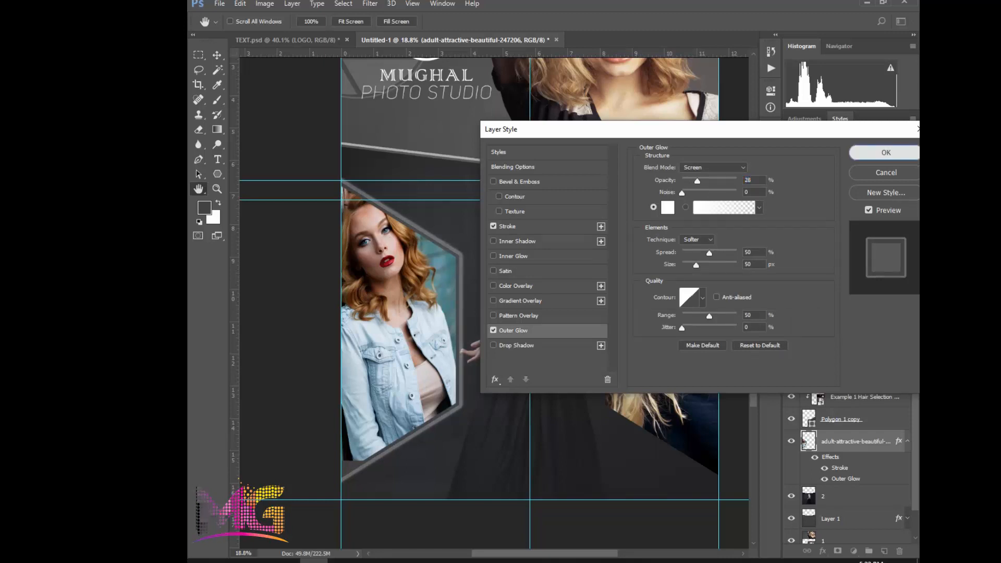
{"action": "left_click", "coordinate": [886, 152]}
Merge the blonde woman's photo with its Polygon 1 copy hexagon into one layer
{"action": "left_click", "coordinate": [809, 418]}
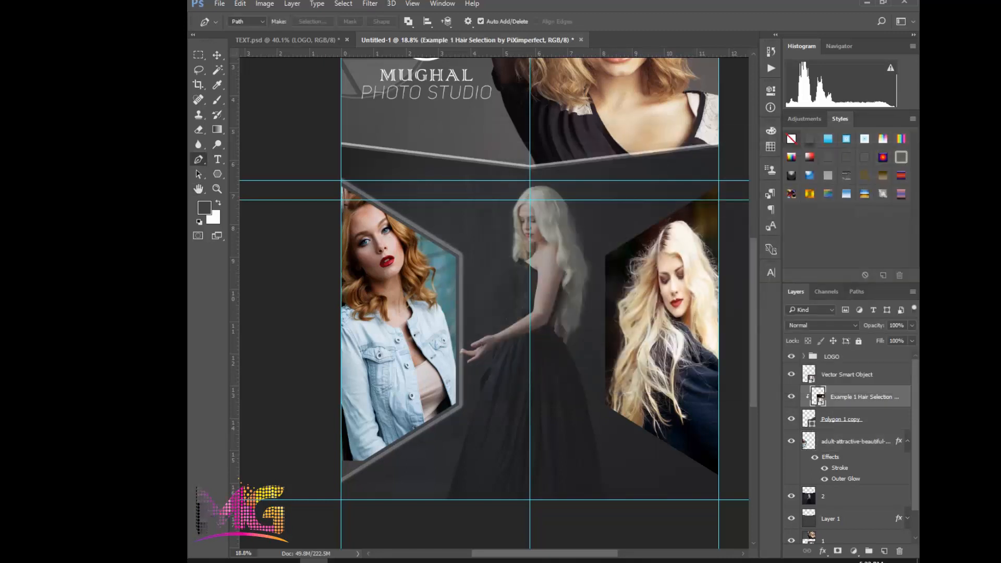
{"action": "left_click", "coordinate": [863, 397], "text": "shift"}
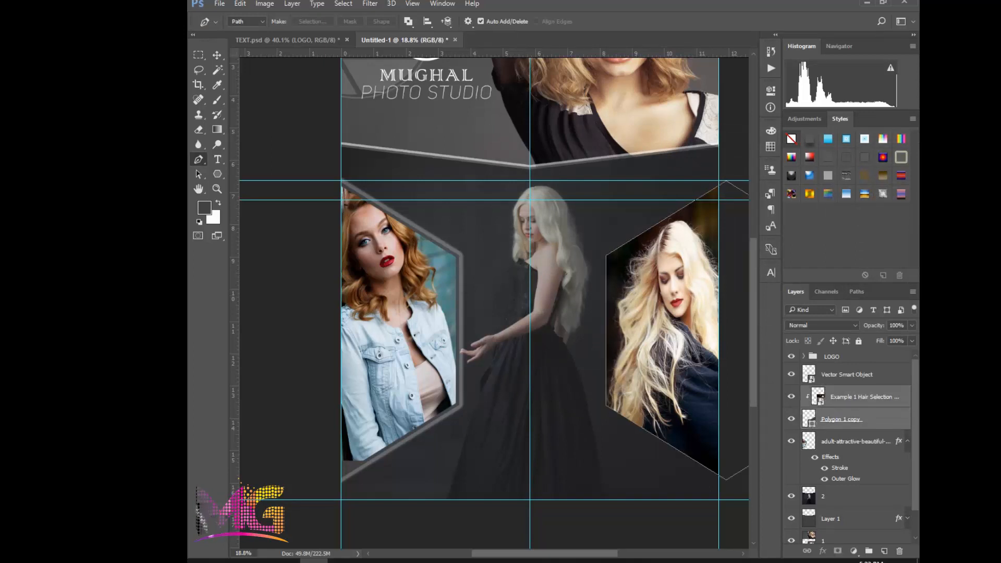
{"action": "key", "text": "ctrl+e"}
Copy the denim-jacket hexagon's Stroke and Outer Glow effects to the right hexagon's merged layer and collapse its effects list
{"action": "left_click", "coordinate": [855, 419]}
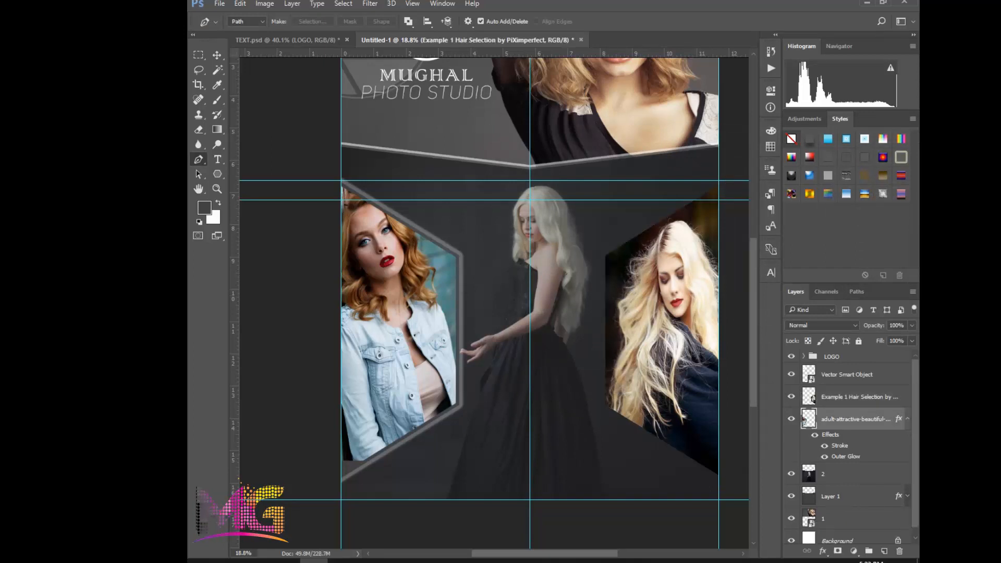
{"action": "left_click_drag", "start_coordinate": [898, 419], "coordinate": [899, 395]}
{"action": "left_click", "coordinate": [908, 396]}
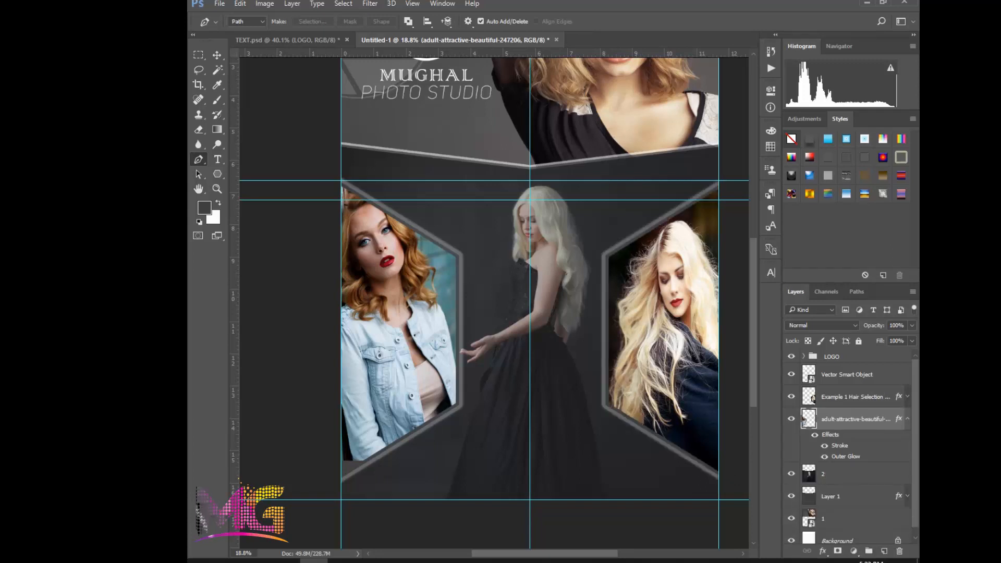
{"action": "scroll", "coordinate": [578, 275], "scroll_direction": "down", "scroll_amount": 3}
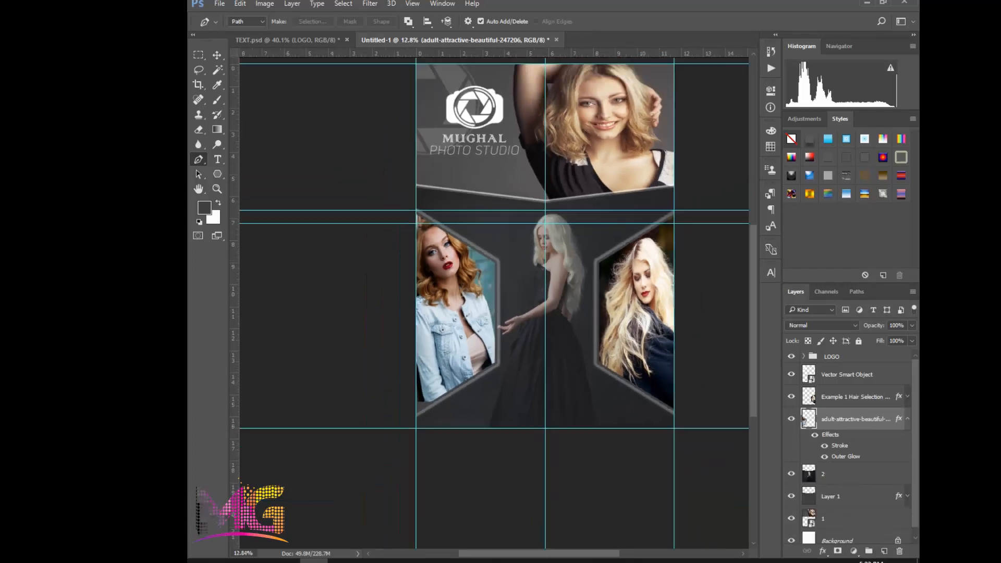
Copy the Professional heading group from TEXT.psd into the Untitled-1 flyer, placing it over the faded model's head
{"action": "key", "text": "v"}
{"action": "scroll", "coordinate": [522, 271], "scroll_direction": "down", "scroll_amount": 2}
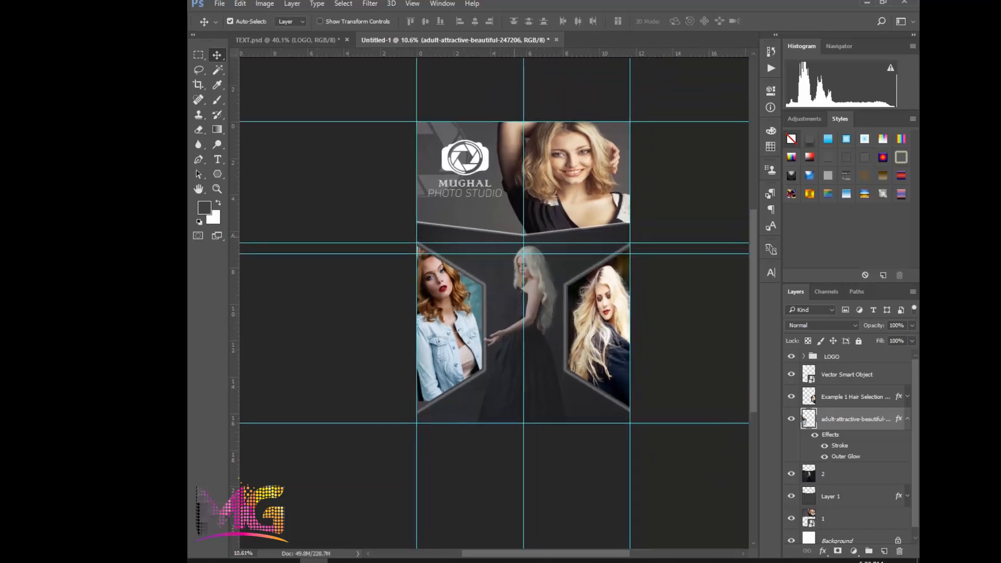
{"action": "scroll", "coordinate": [479, 212], "scroll_direction": "up", "scroll_amount": 1}
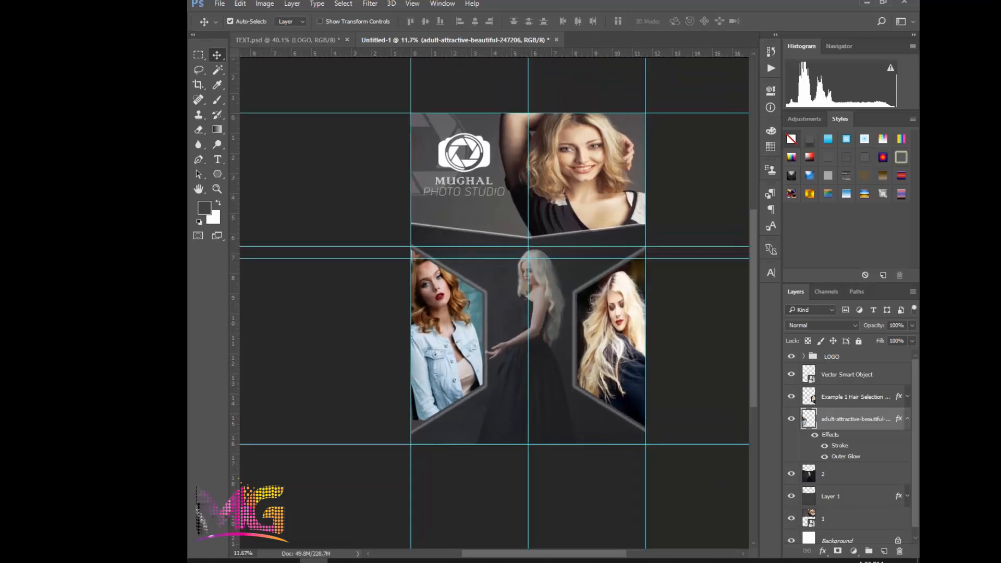
{"action": "left_click", "coordinate": [286, 39]}
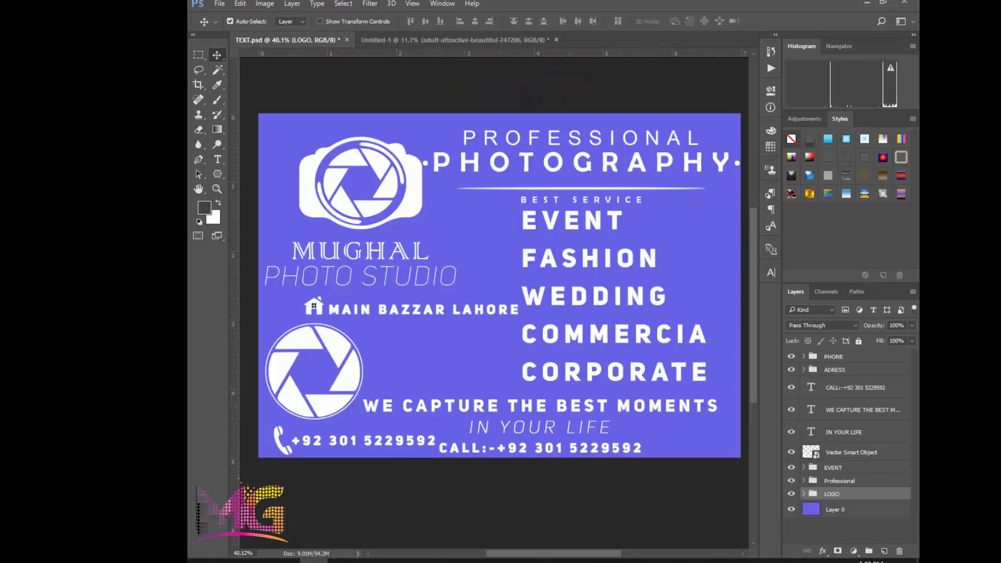
{"action": "left_click", "coordinate": [834, 467]}
{"action": "left_click", "coordinate": [839, 481]}
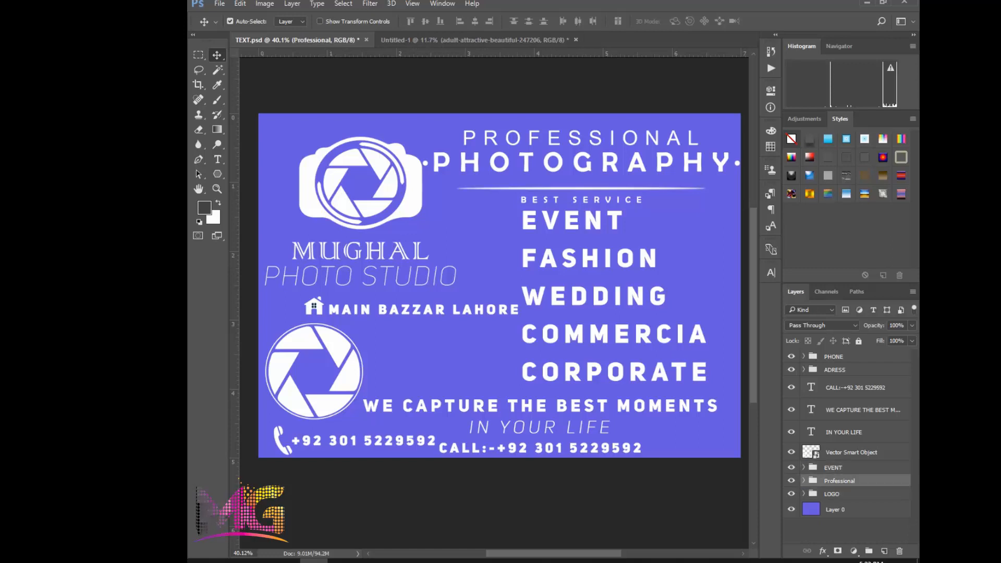
{"action": "left_click_drag", "start_coordinate": [839, 480], "coordinate": [521, 268]}
{"action": "scroll", "coordinate": [516, 267], "scroll_direction": "up", "scroll_amount": 1}
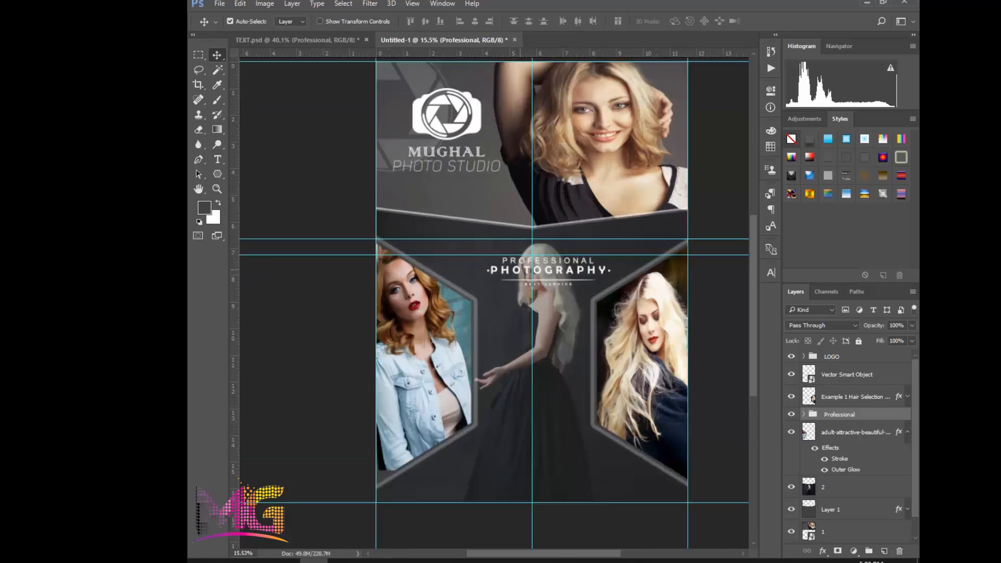
Scale the Professional heading group to about 122.5% and centre it on the vertical middle guide
{"action": "scroll", "coordinate": [542, 268], "scroll_direction": "up", "scroll_amount": 1}
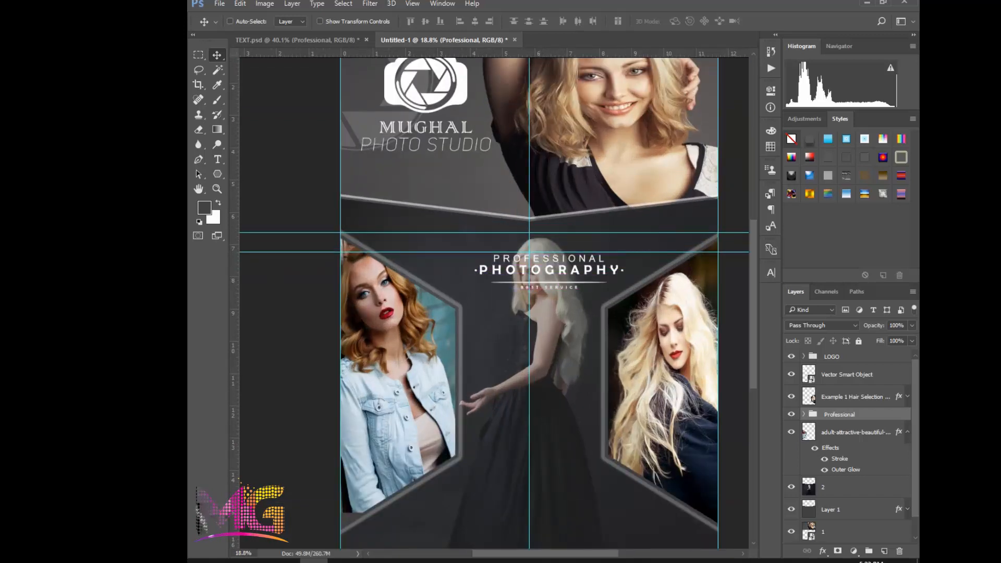
{"action": "key", "text": "ctrl+t"}
{"action": "left_click", "coordinate": [549, 218]}
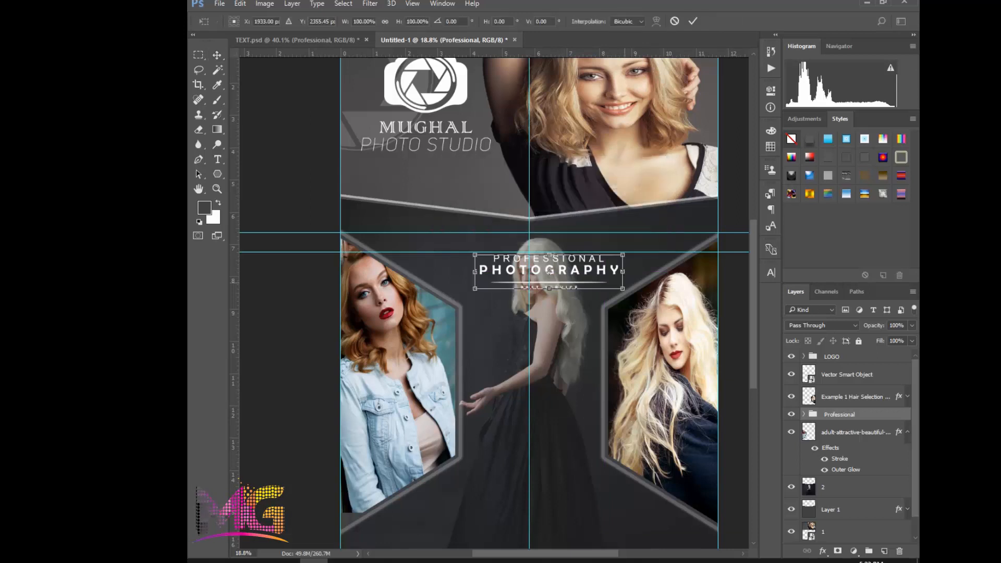
{"action": "left_click_drag", "start_coordinate": [623, 254], "coordinate": [588, 275]}
{"action": "scroll", "coordinate": [679, 326], "scroll_direction": "down", "scroll_amount": 3}
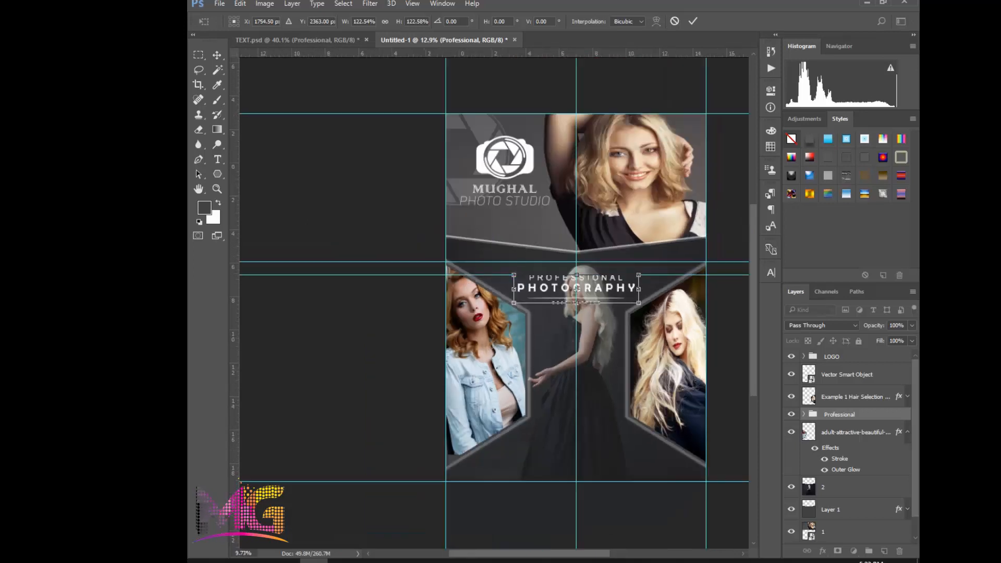
{"action": "scroll", "coordinate": [496, 308], "scroll_direction": "down", "scroll_amount": 3}
{"action": "scroll", "coordinate": [848, 446], "scroll_direction": "down", "scroll_amount": 1}
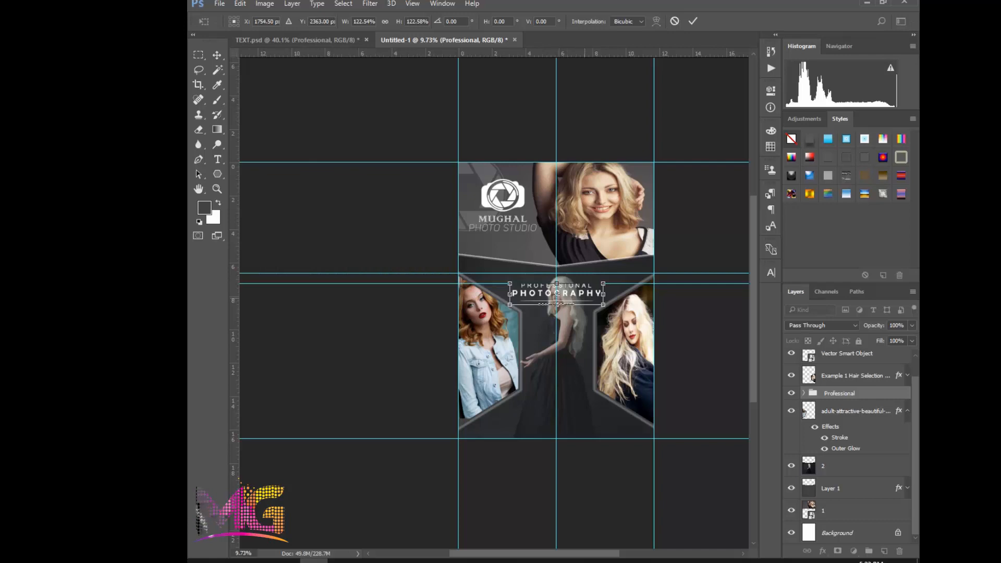
{"action": "key", "text": "Return"}
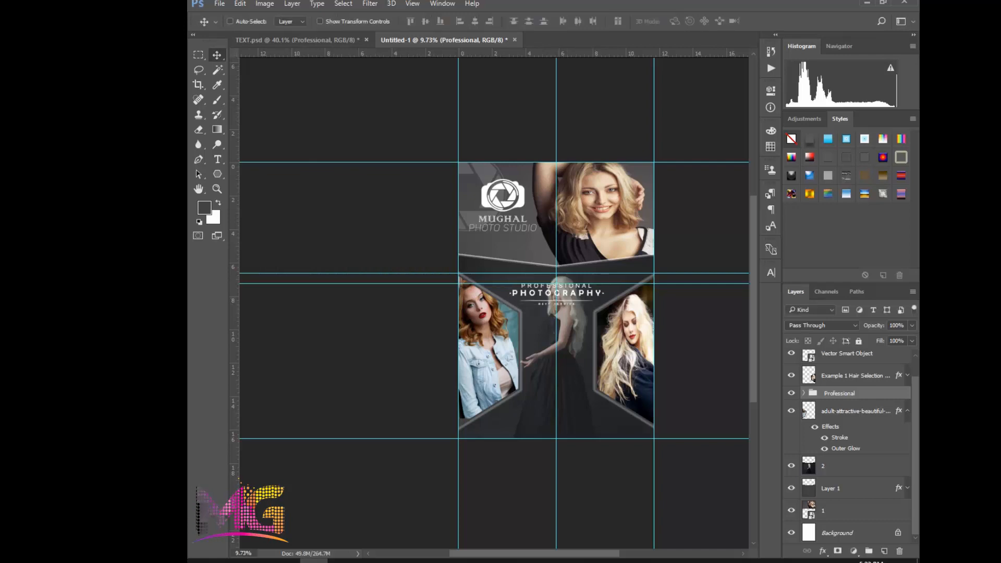
Align the Professional heading group's vertical centre with the Background layer
{"action": "left_click", "coordinate": [837, 532], "text": "ctrl"}
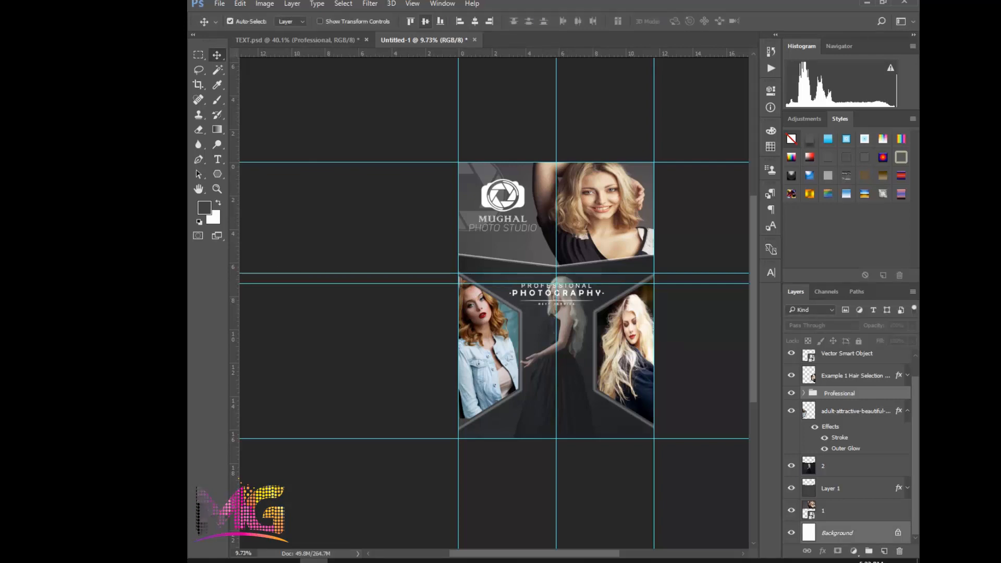
{"action": "left_click", "coordinate": [425, 22]}
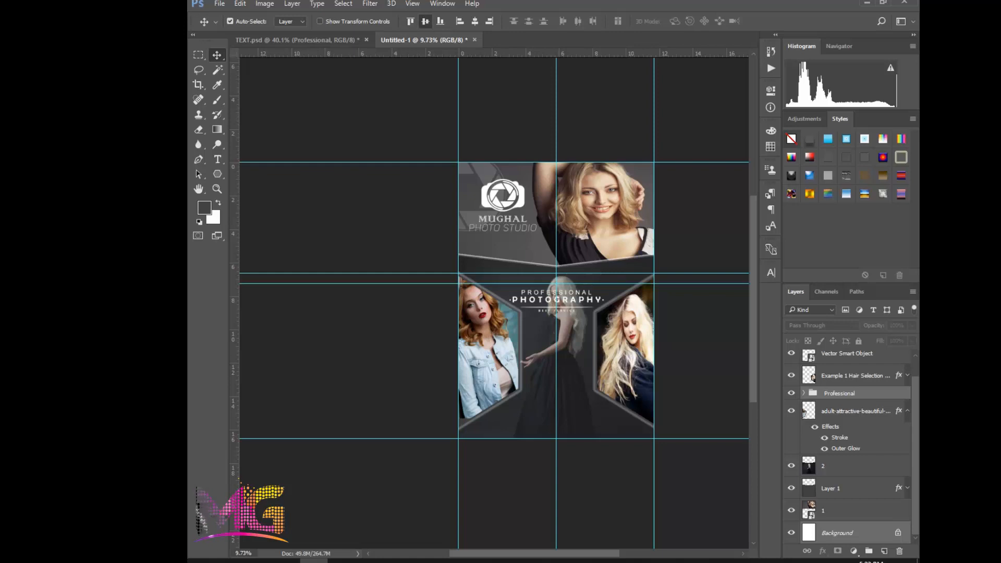
{"action": "scroll", "coordinate": [600, 285], "scroll_direction": "up", "scroll_amount": 3}
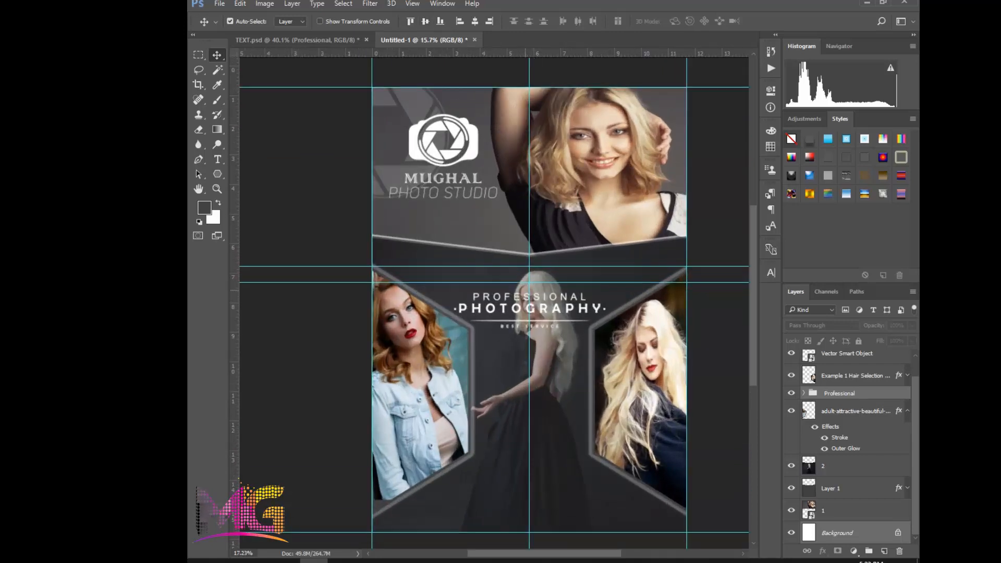
{"action": "scroll", "coordinate": [524, 315], "scroll_direction": "up", "scroll_amount": 1}
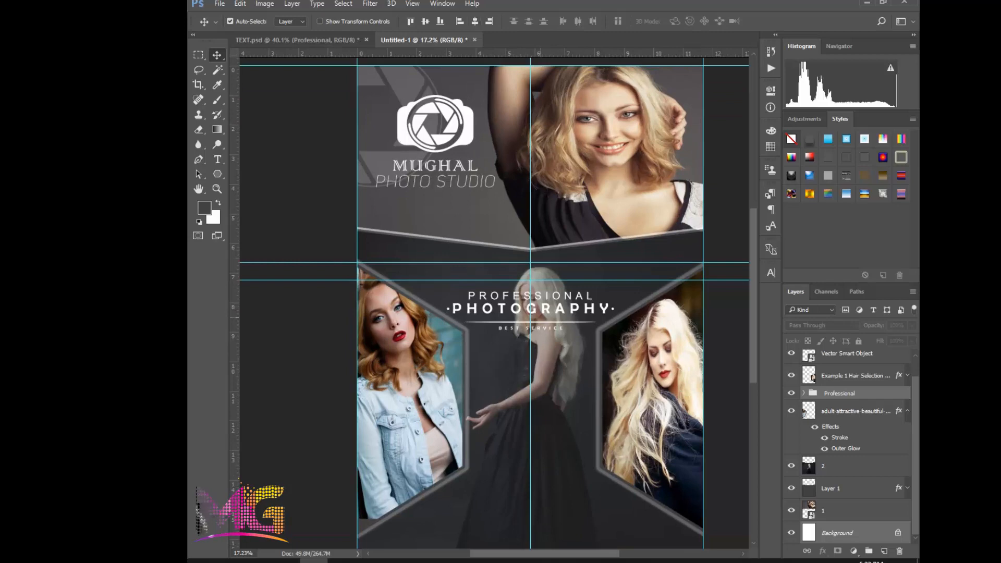
{"action": "scroll", "coordinate": [538, 317], "scroll_direction": "up", "scroll_amount": 1}
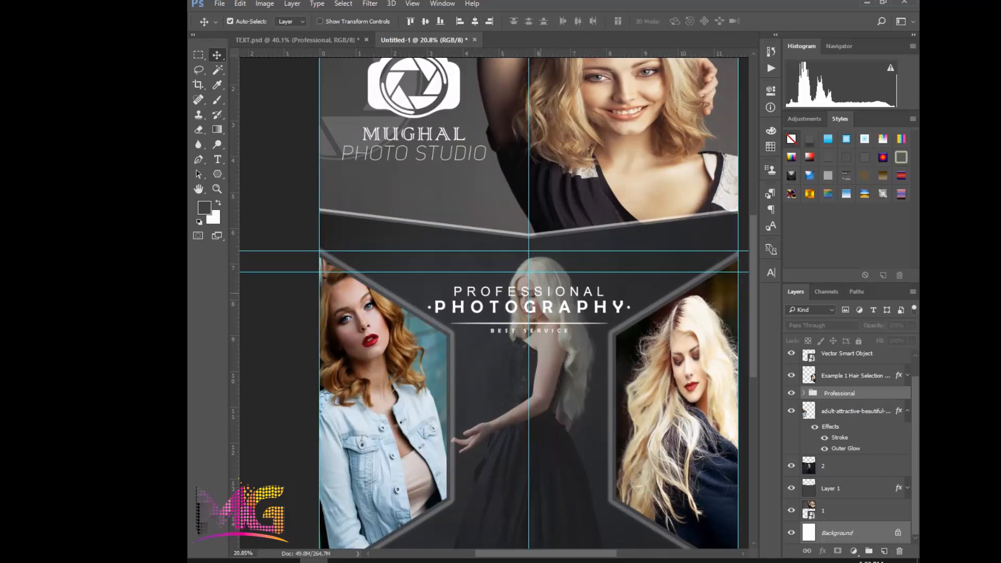
{"action": "left_click_drag", "start_coordinate": [568, 291], "coordinate": [568, 267]}
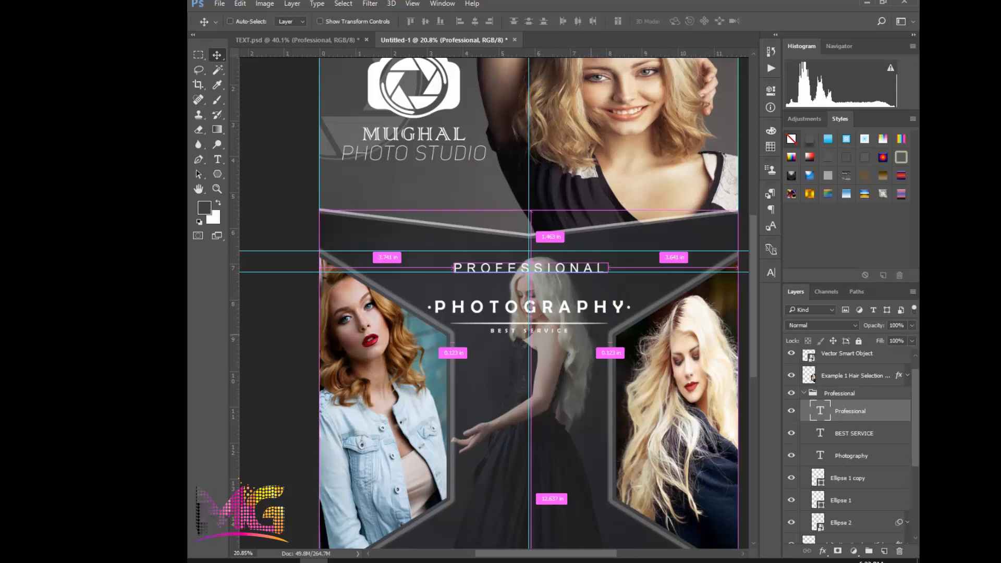
{"action": "key", "text": "ctrl+z"}
{"action": "left_click", "coordinate": [803, 393]}
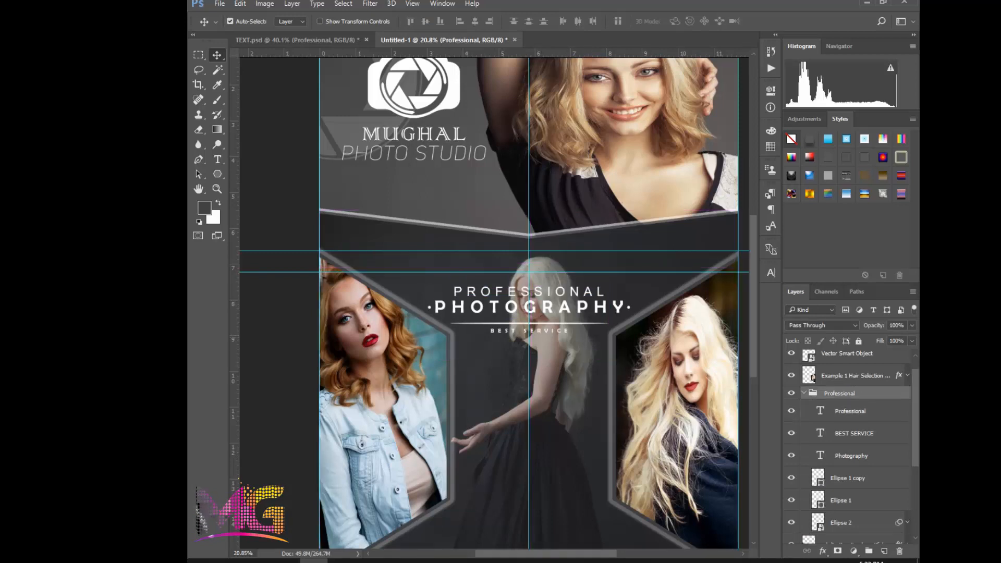
{"action": "key", "text": "ctrl+t"}
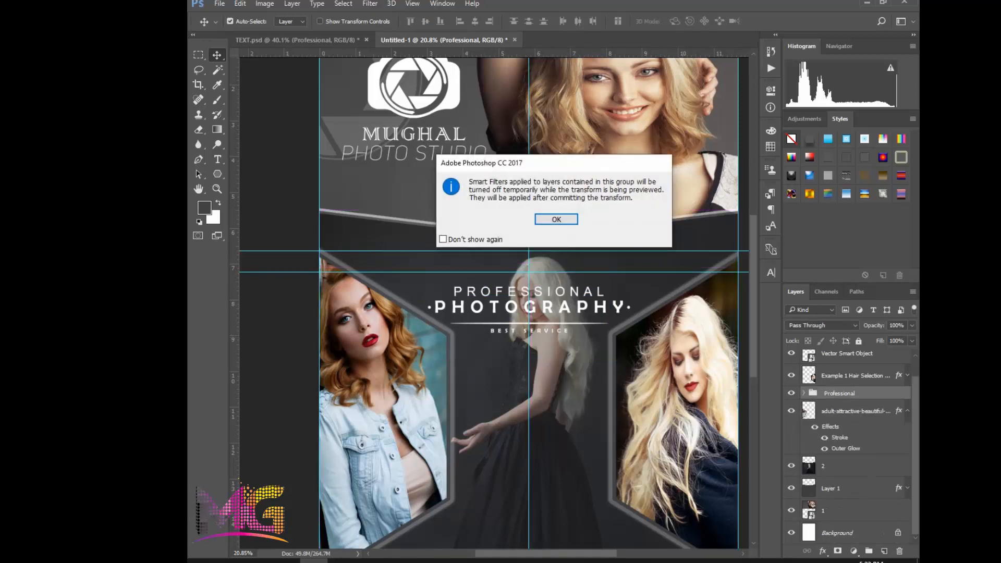
{"action": "key", "text": "Return"}
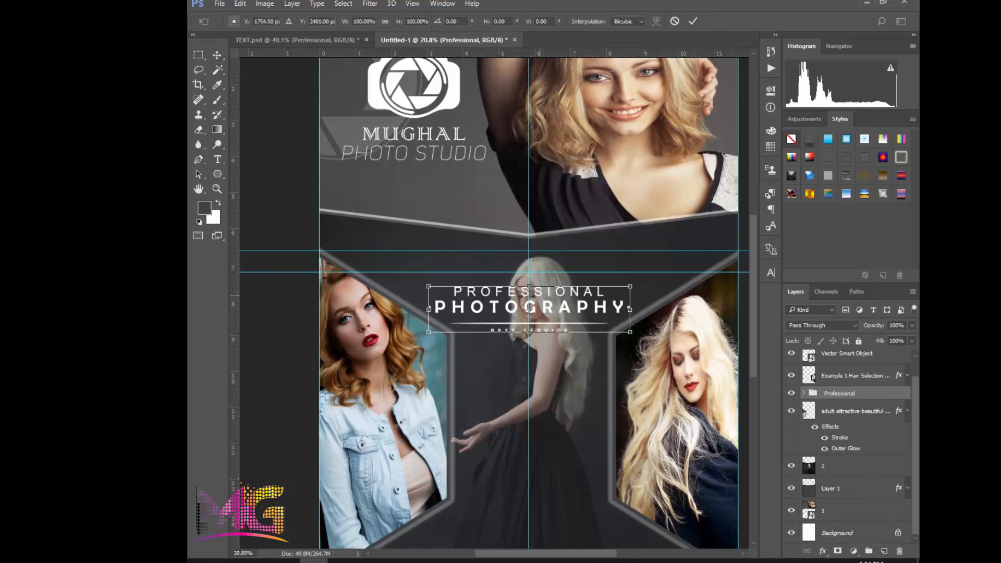
{"action": "mouse_move", "coordinate": [530, 309]}
{"action": "left_mouse_down"}
{"action": "mouse_move", "coordinate": [516, 253]}
{"action": "mouse_move", "coordinate": [523, 294]}
{"action": "left_mouse_up"}
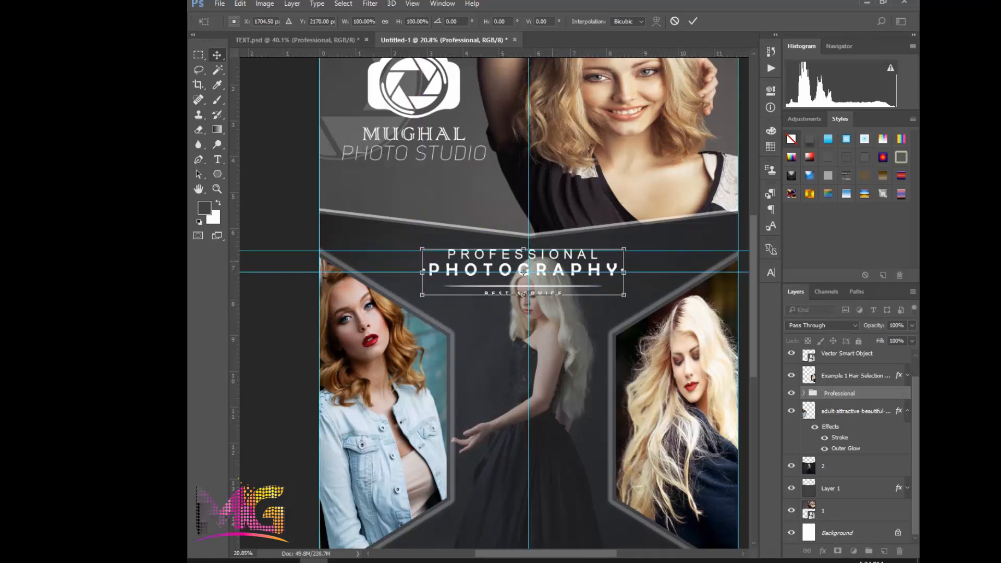
{"action": "key", "text": "Return"}
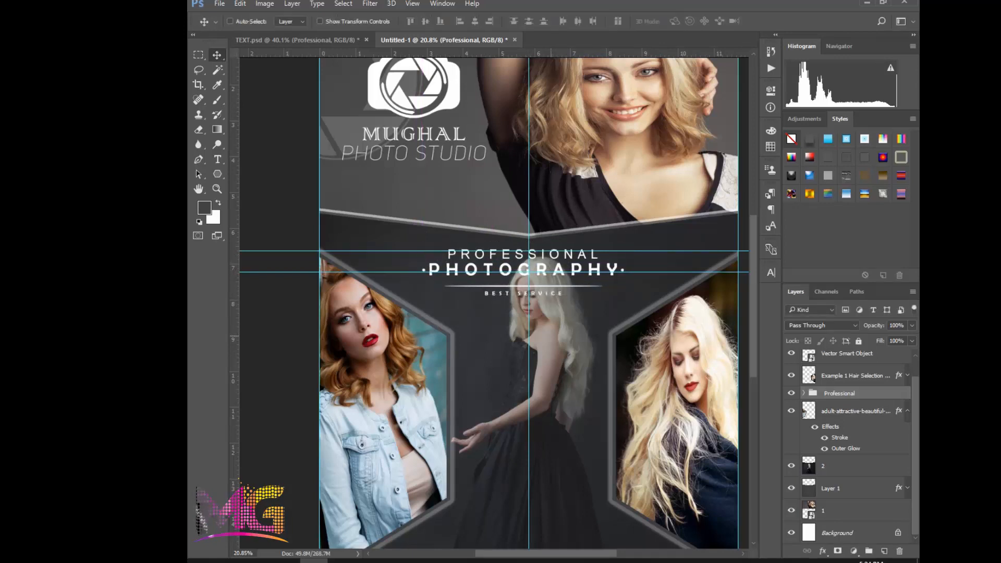
{"action": "key", "text": "ctrl+z"}
Shift the Professional heading group straight up to about Y 2101 px, just below the V-shaped edge, and apply the transform
{"action": "key", "text": "ctrl+t"}
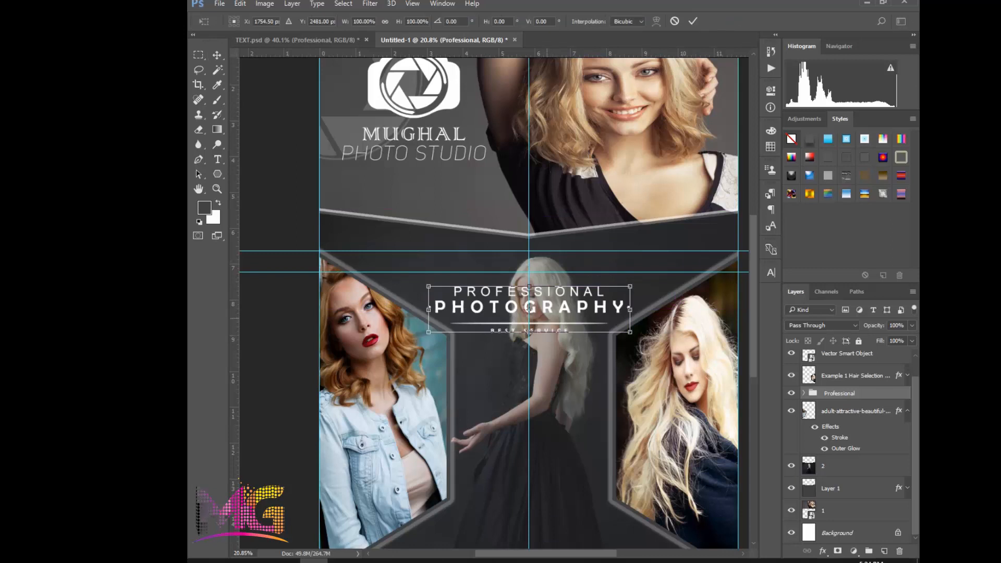
{"action": "key", "text": "shift+Up"}
{"action": "key", "text": "shift+Up"}
{"action": "key", "text": "shift+Up"}
{"action": "key", "text": "shift+Up"}
{"action": "key", "text": "shift+Up"}
{"action": "key", "text": "shift+Up"}
{"action": "key", "text": "shift+Up"}
{"action": "key", "text": "shift+Up"}
{"action": "key", "text": "shift+Up"}
{"action": "key", "text": "shift+Up"}
{"action": "key", "text": "shift+Up"}
{"action": "key", "text": "shift+Up"}
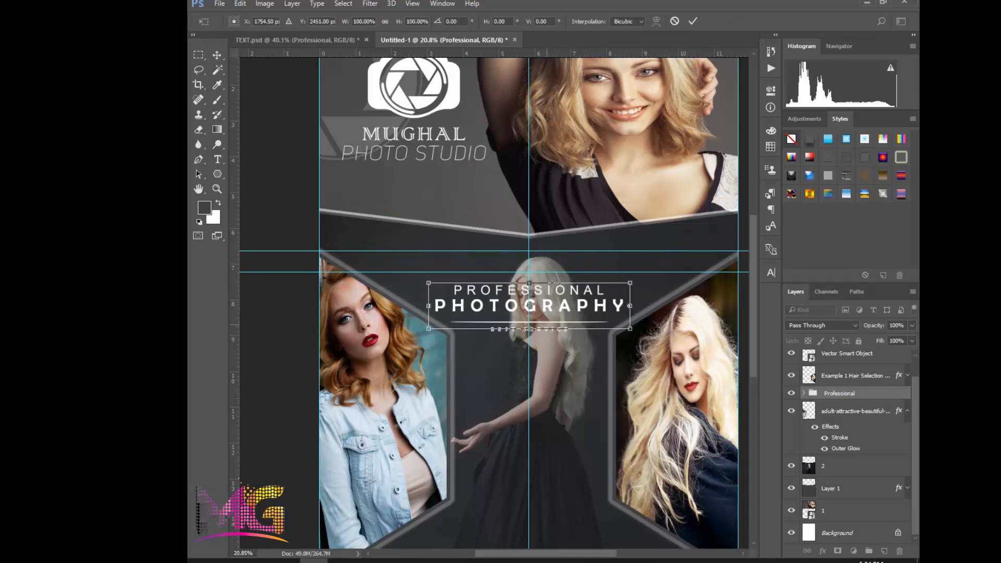
{"action": "key", "text": "shift+Up"}
{"action": "key", "text": "shift+Up"}
{"action": "key", "text": "shift+Up"}
{"action": "key", "text": "shift+Up"}
{"action": "key", "text": "shift+Up"}
{"action": "key", "text": "shift+Up"}
{"action": "key", "text": "shift+Up"}
{"action": "key", "text": "shift+Up"}
{"action": "key", "text": "shift+Up"}
{"action": "key", "text": "shift+Up"}
{"action": "key", "text": "shift+Up"}
{"action": "key", "text": "shift+Up"}
{"action": "key", "text": "shift+Up"}
{"action": "key", "text": "shift+Up"}
{"action": "key", "text": "shift+Up"}
{"action": "key", "text": "shift+Up"}
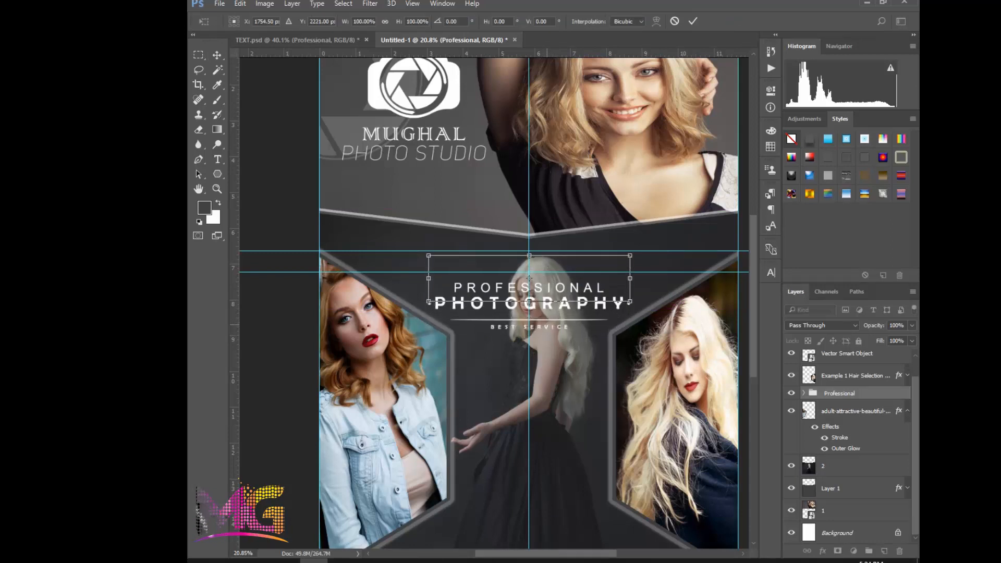
{"action": "key", "text": "shift+Up"}
{"action": "key", "text": "shift+Up"}
{"action": "key", "text": "shift+Up"}
{"action": "key", "text": "shift+Up"}
{"action": "key", "text": "shift+Up"}
{"action": "key", "text": "shift+Up"}
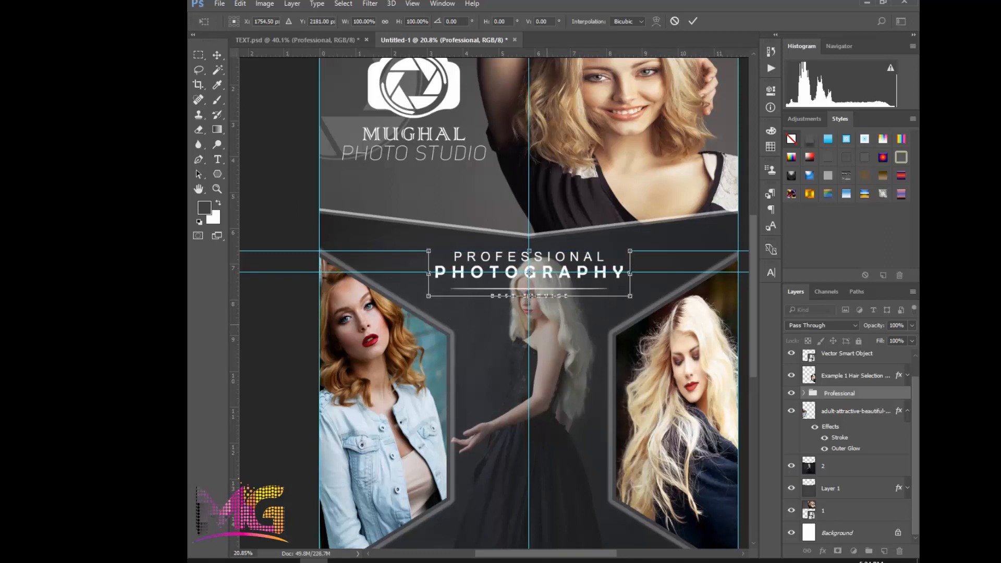
{"action": "key", "text": "shift+Up"}
{"action": "key", "text": "shift+Up"}
{"action": "key", "text": "shift+Up"}
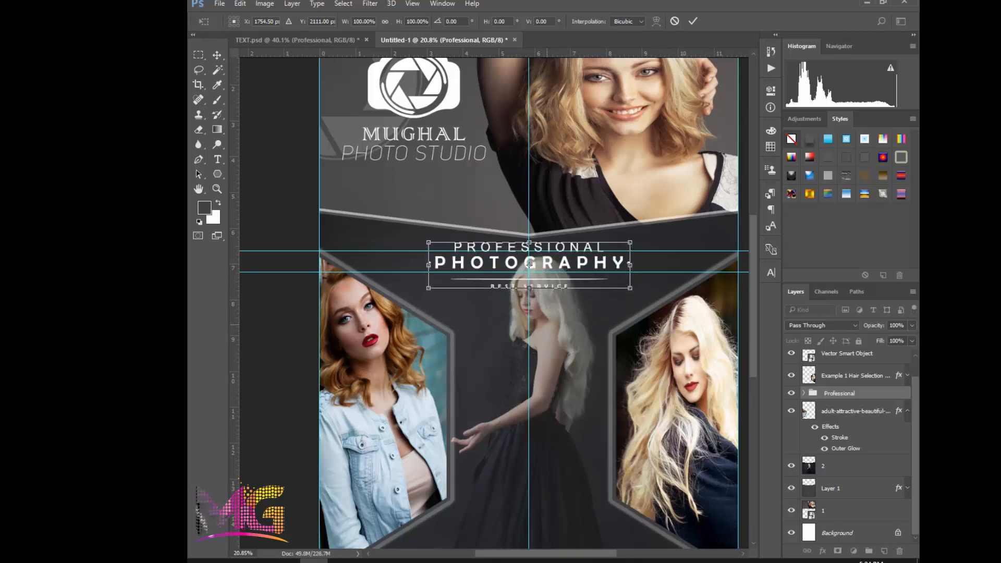
{"action": "key", "text": "shift+Up"}
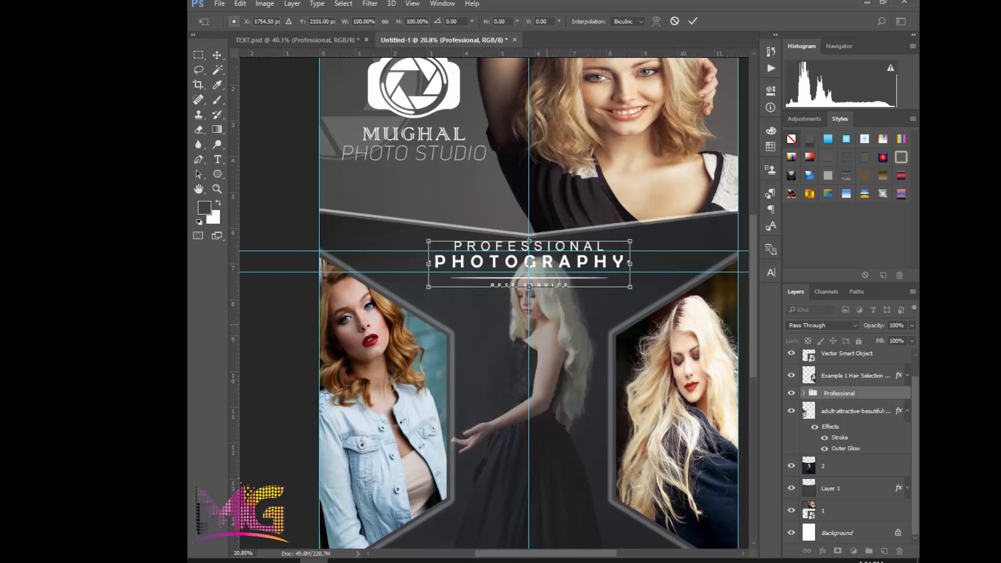
{"action": "key", "text": "shift+Down"}
{"action": "key", "text": "shift+Up"}
{"action": "key", "text": "Return"}
Copy the EVENT services group from TEXT.psd into the flyer directly above the faded model's layer 2
{"action": "left_click", "coordinate": [573, 357]}
{"action": "scroll", "coordinate": [573, 357], "scroll_direction": "down", "scroll_amount": 2}
{"action": "scroll", "coordinate": [554, 396], "scroll_direction": "up", "scroll_amount": 1}
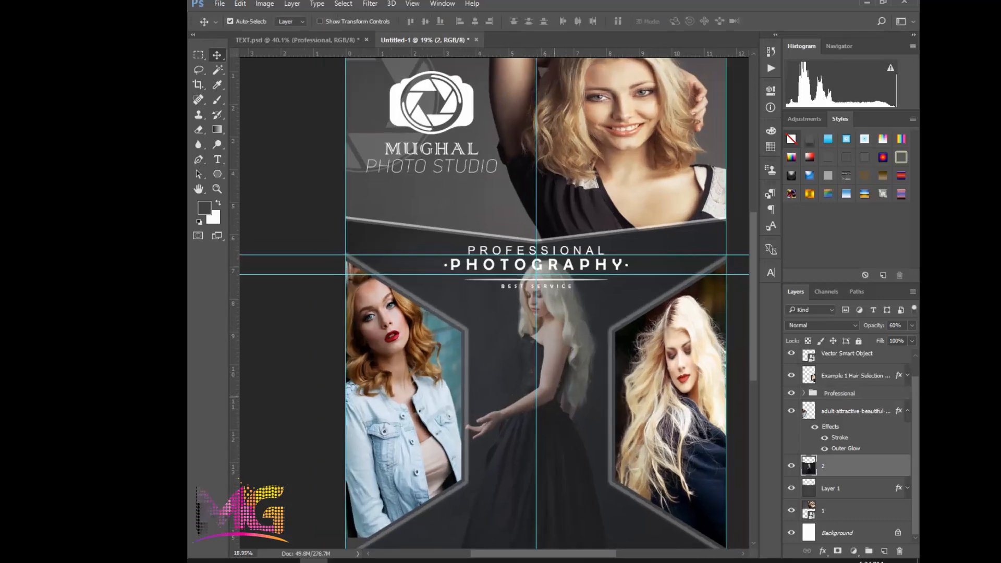
{"action": "left_click_drag", "start_coordinate": [554, 396], "coordinate": [543, 339]}
{"action": "scroll", "coordinate": [542, 339], "scroll_direction": "down", "scroll_amount": 1}
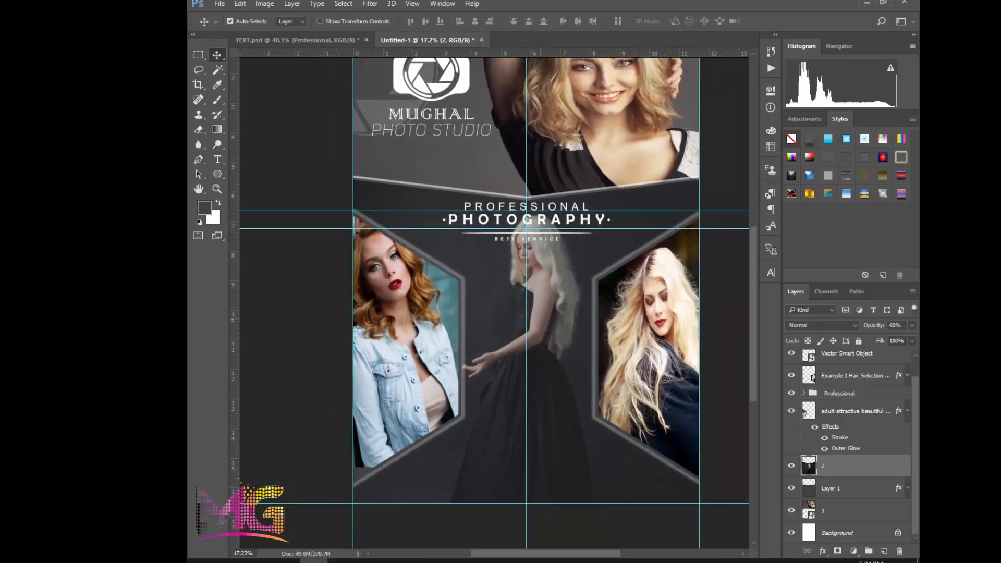
{"action": "scroll", "coordinate": [534, 273], "scroll_direction": "up", "scroll_amount": 1}
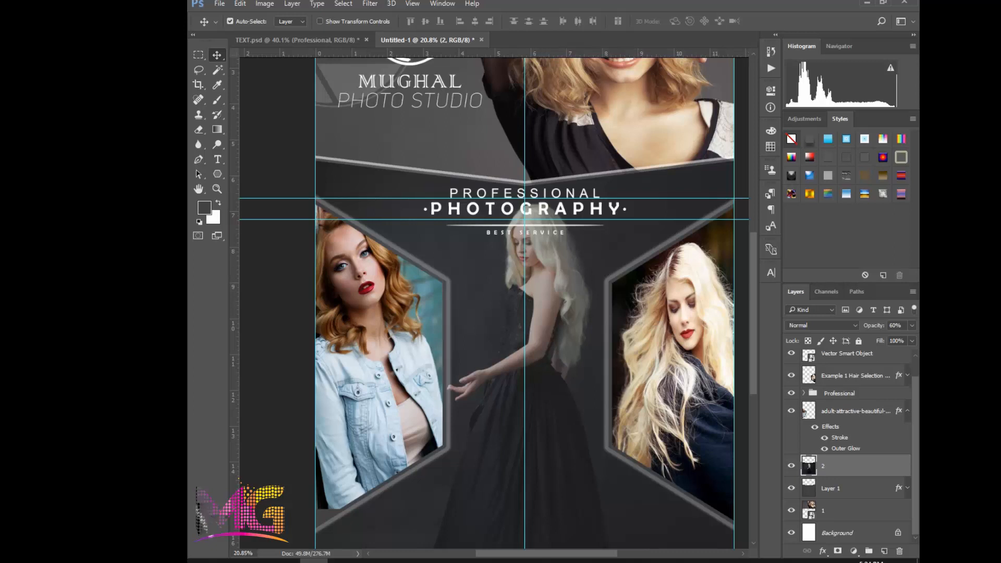
{"action": "left_click", "coordinate": [302, 40]}
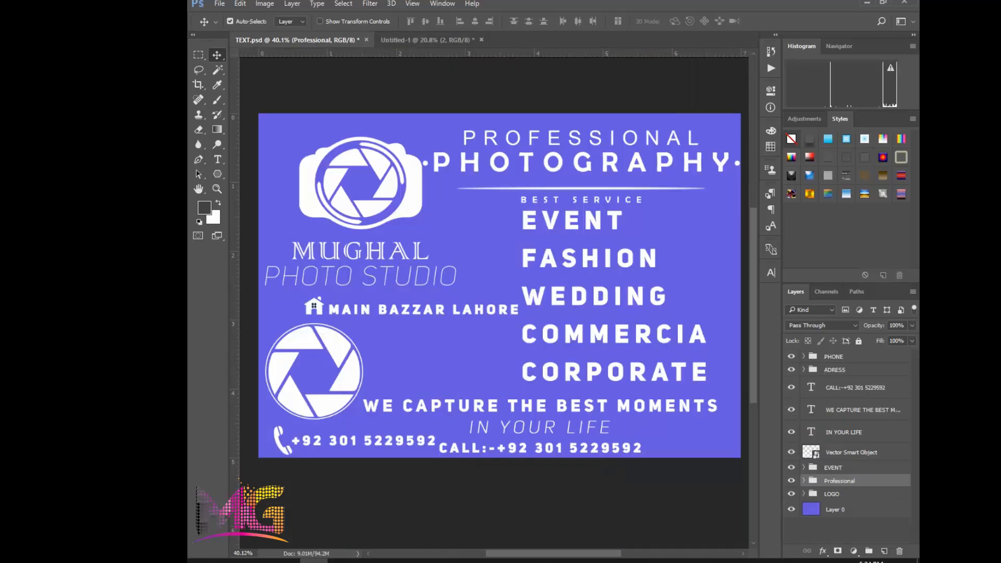
{"action": "left_click", "coordinate": [833, 467]}
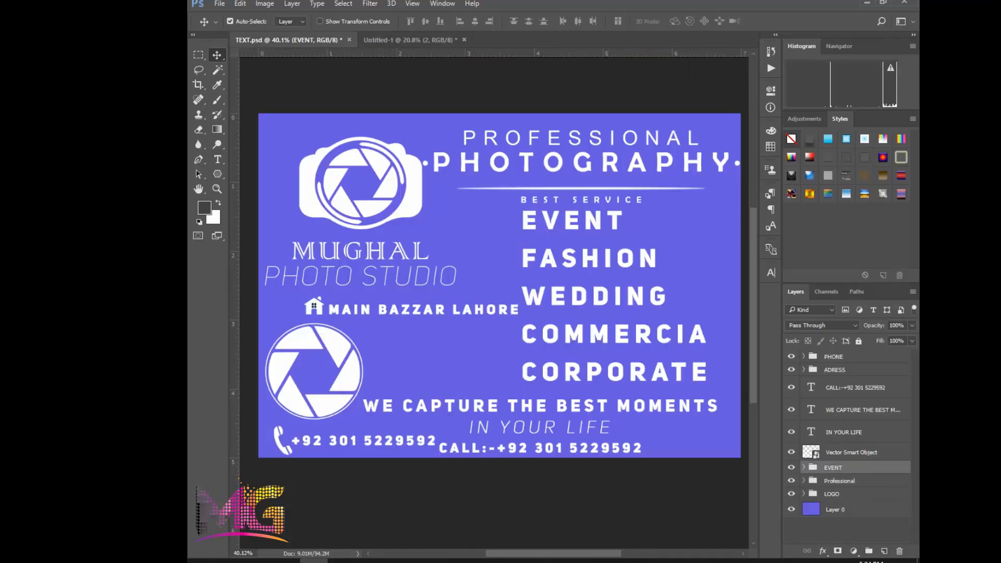
{"action": "left_click_drag", "start_coordinate": [833, 468], "coordinate": [583, 357]}
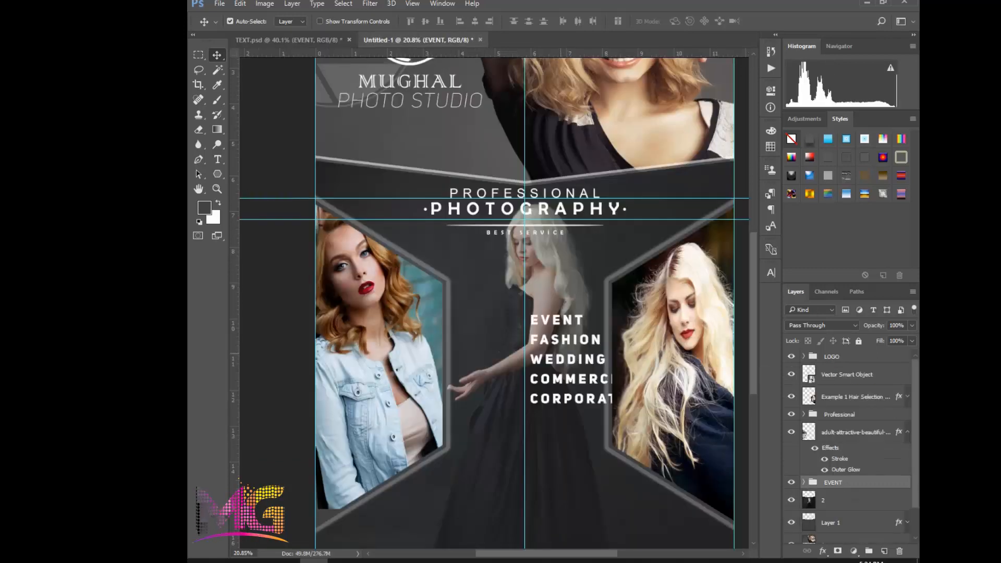
Free-transform the EVENT services group, moving it between the two side hexagons to about X 1891 px, Y 3272 px
{"action": "key", "text": "ctrl+t"}
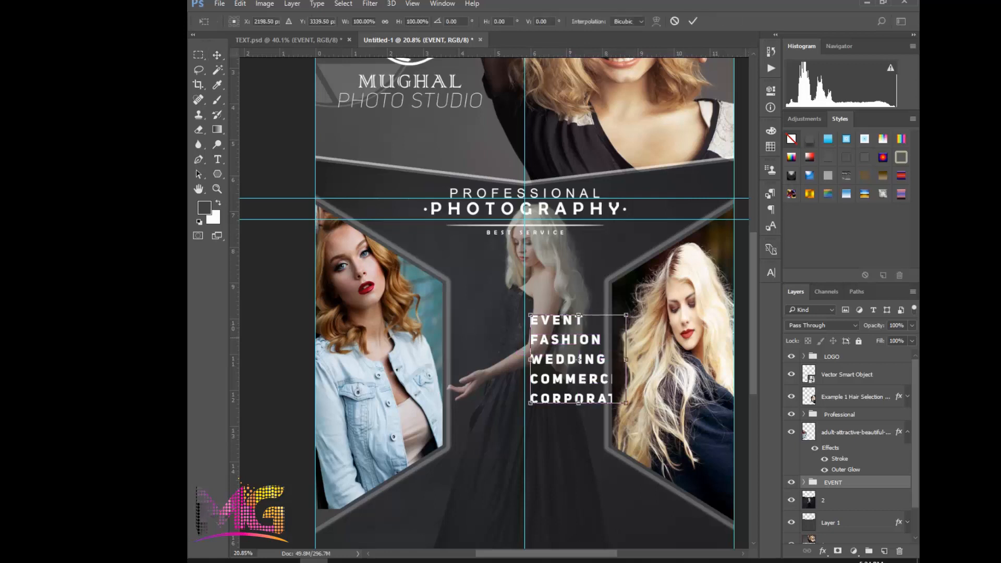
{"action": "left_click_drag", "start_coordinate": [577, 359], "coordinate": [542, 351]}
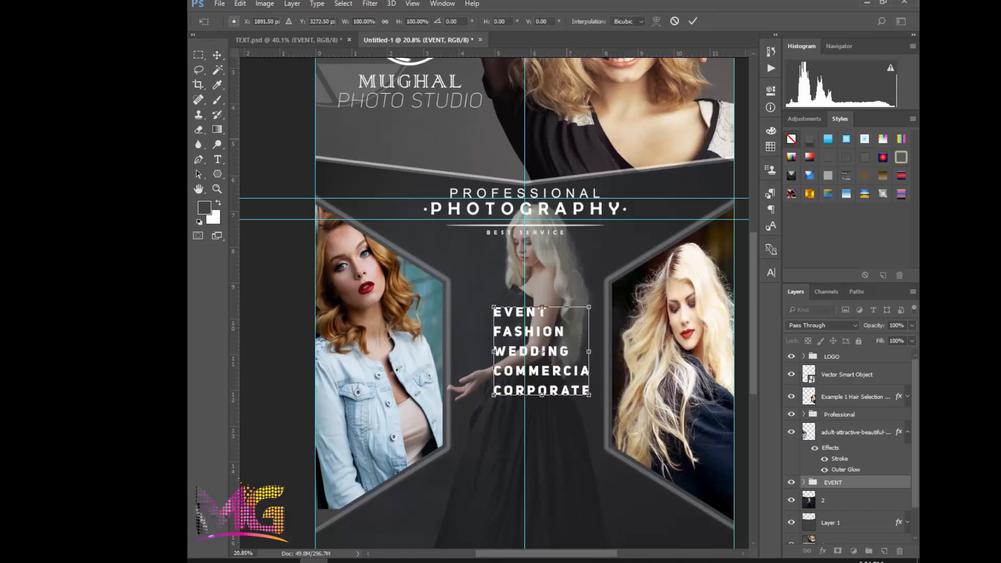
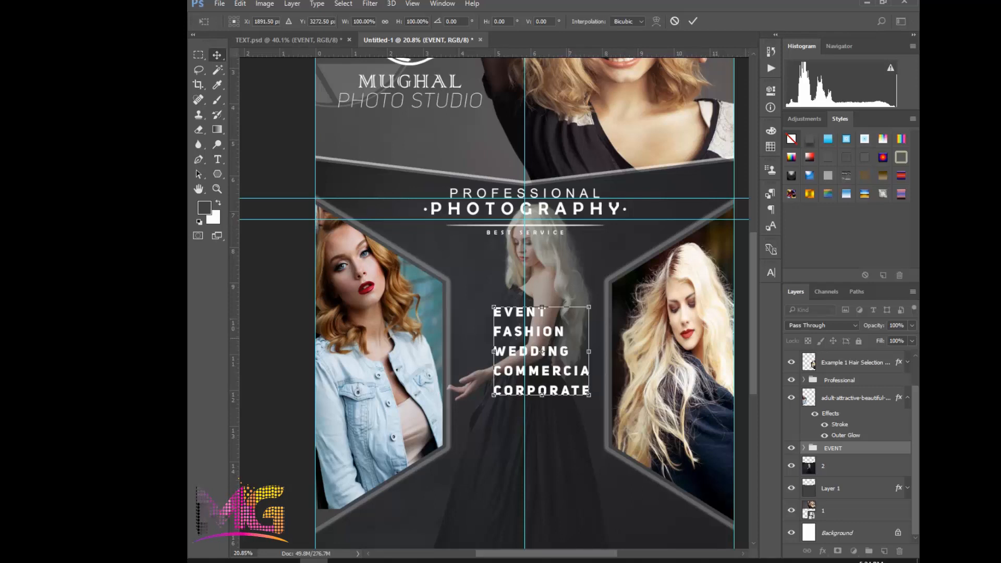
Apply the EVENT group's transform and align its vertical and horizontal centres with the Background layer
{"action": "key", "text": "Return"}
{"action": "left_click", "coordinate": [907, 398]}
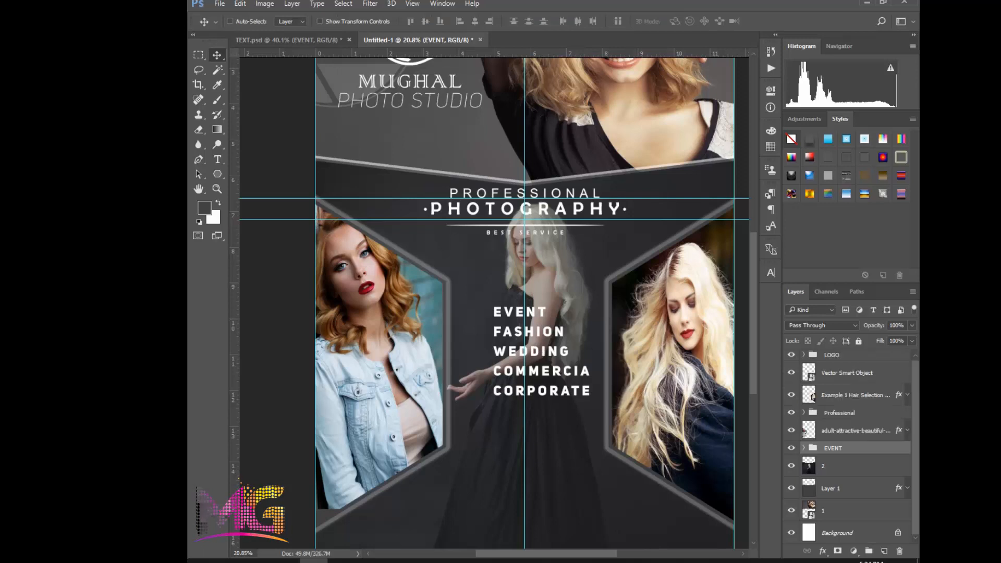
{"action": "left_click", "coordinate": [855, 533], "text": "ctrl"}
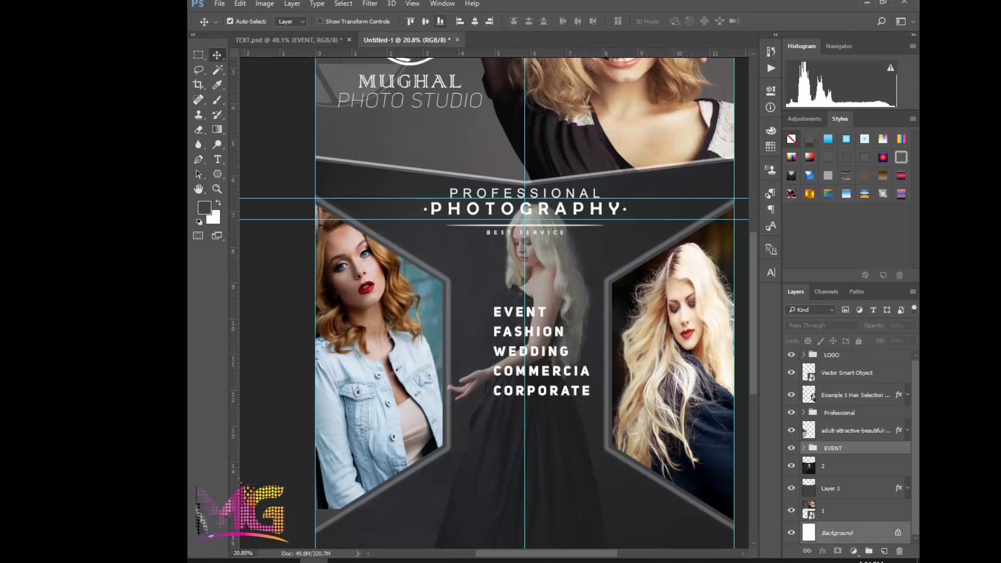
{"action": "left_click", "coordinate": [425, 21]}
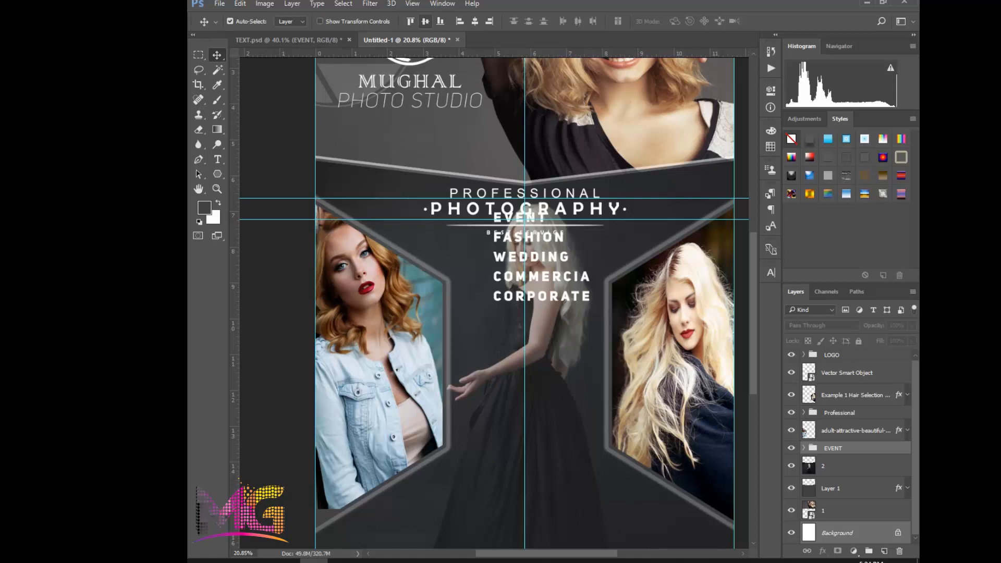
{"action": "left_click", "coordinate": [474, 21]}
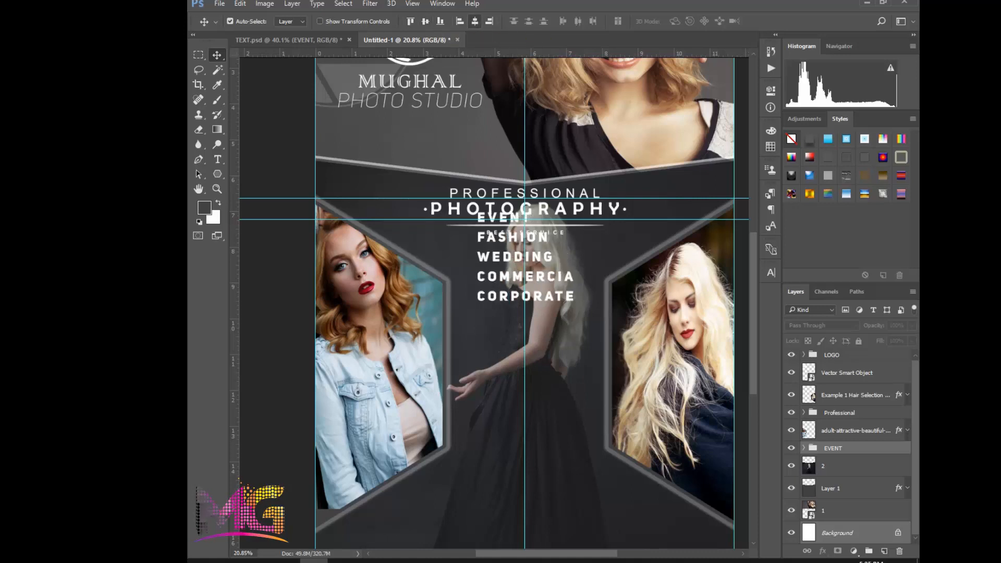
{"action": "key", "text": "ctrl"}
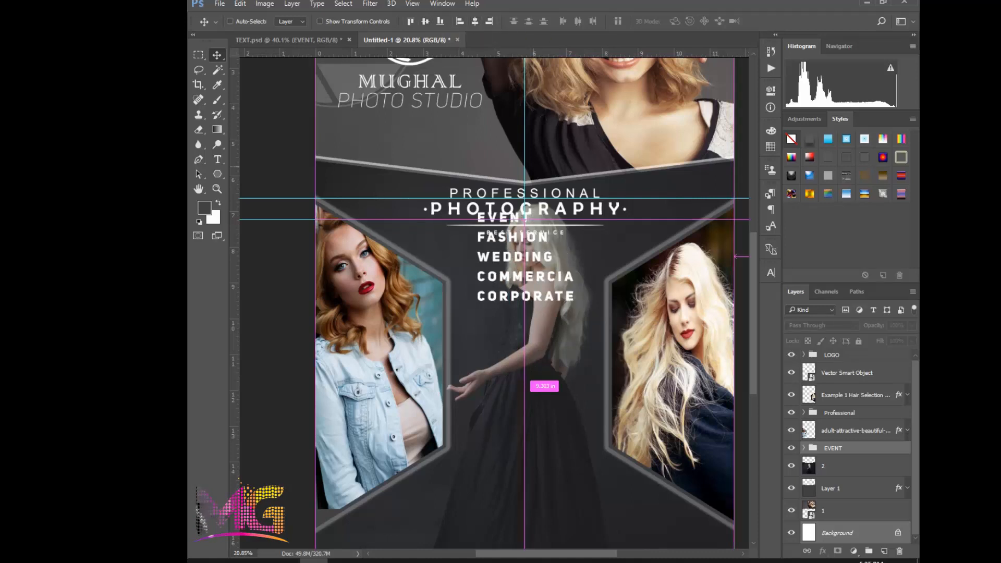
{"action": "key", "text": "ctrl+t"}
{"action": "left_click", "coordinate": [522, 211]}
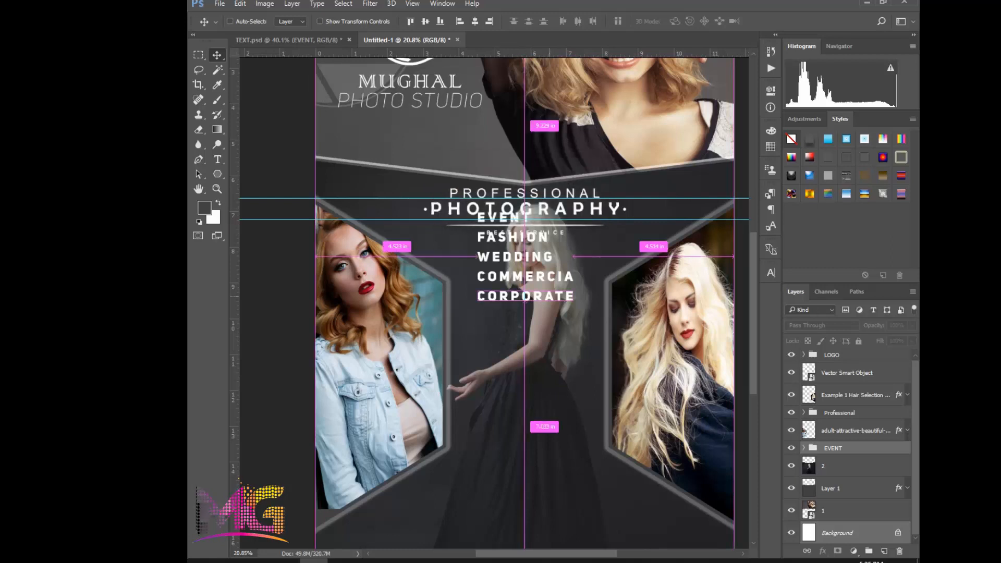
{"action": "key", "text": "ctrl+t"}
{"action": "key", "text": "Return"}
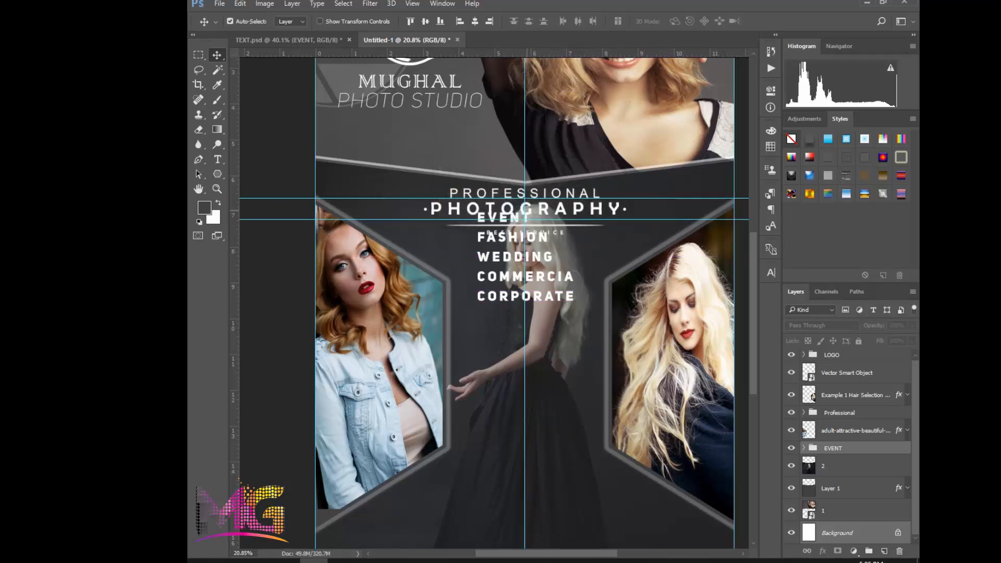
Select only the EVENT services group, move it straight down to about Y 3011 px between the side hexagons, and apply the transform
{"action": "left_click", "coordinate": [855, 465]}
{"action": "left_click", "coordinate": [855, 448]}
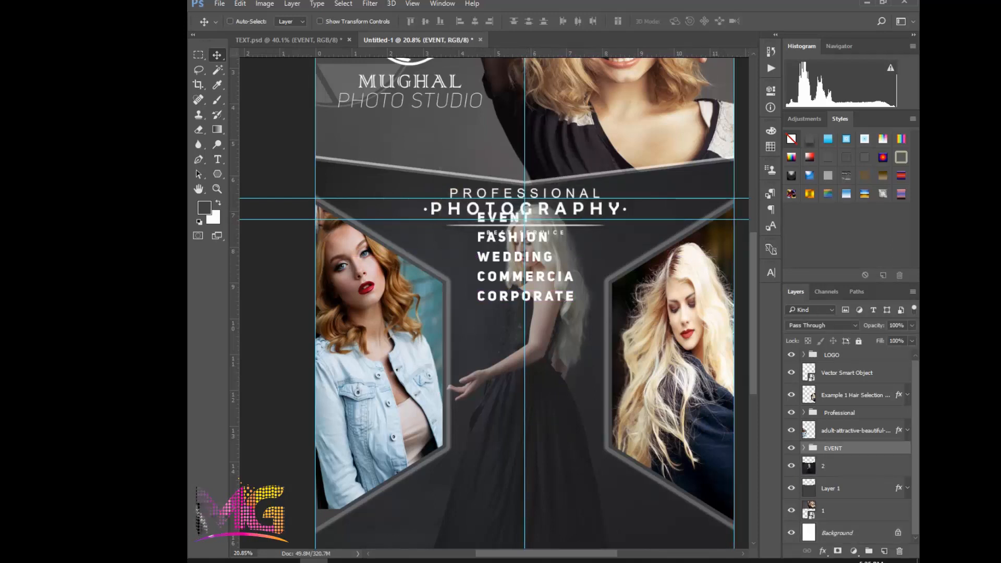
{"action": "key", "text": "ctrl+t"}
{"action": "left_click_drag", "start_coordinate": [526, 219], "coordinate": [527, 282]}
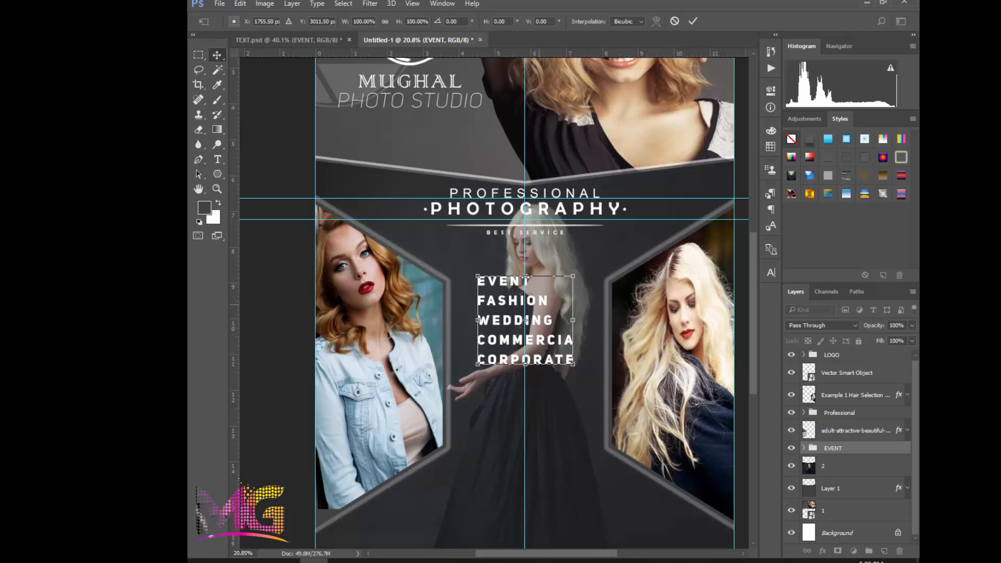
{"action": "key", "text": "Return"}
Enlarge the EVENT services group with Free Transform, shift it slightly down between the hexagons around the centre guide, and apply
{"action": "scroll", "coordinate": [526, 339], "scroll_direction": "up", "scroll_amount": 2}
{"action": "scroll", "coordinate": [534, 333], "scroll_direction": "down", "scroll_amount": 2}
{"action": "scroll", "coordinate": [537, 328], "scroll_direction": "up", "scroll_amount": 1}
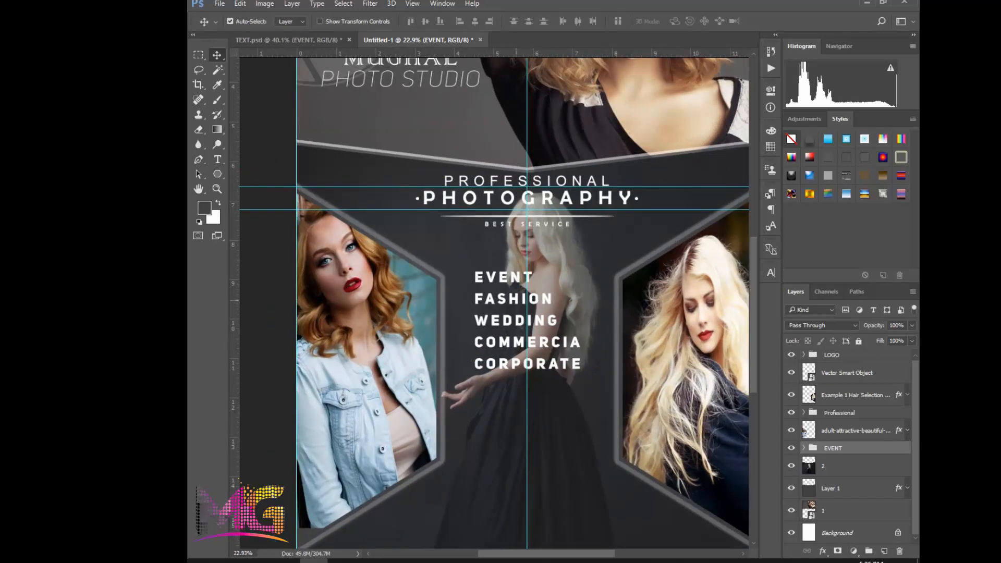
{"action": "key", "text": "ctrl+t"}
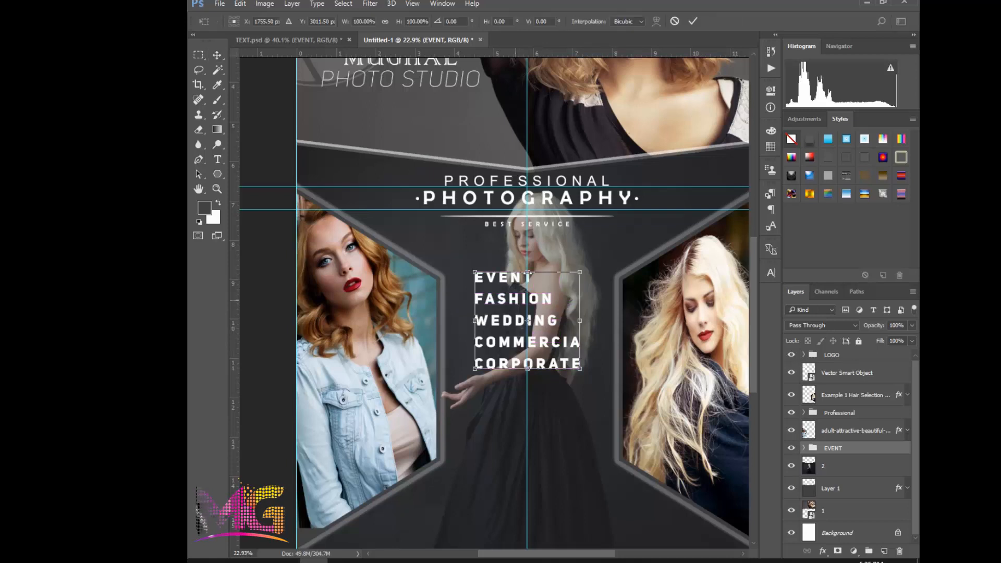
{"action": "left_click_drag", "start_coordinate": [515, 300], "coordinate": [515, 314]}
{"action": "left_click_drag", "start_coordinate": [581, 382], "coordinate": [596, 410]}
{"action": "left_click_drag", "start_coordinate": [547, 334], "coordinate": [544, 334]}
{"action": "key", "text": "Return"}
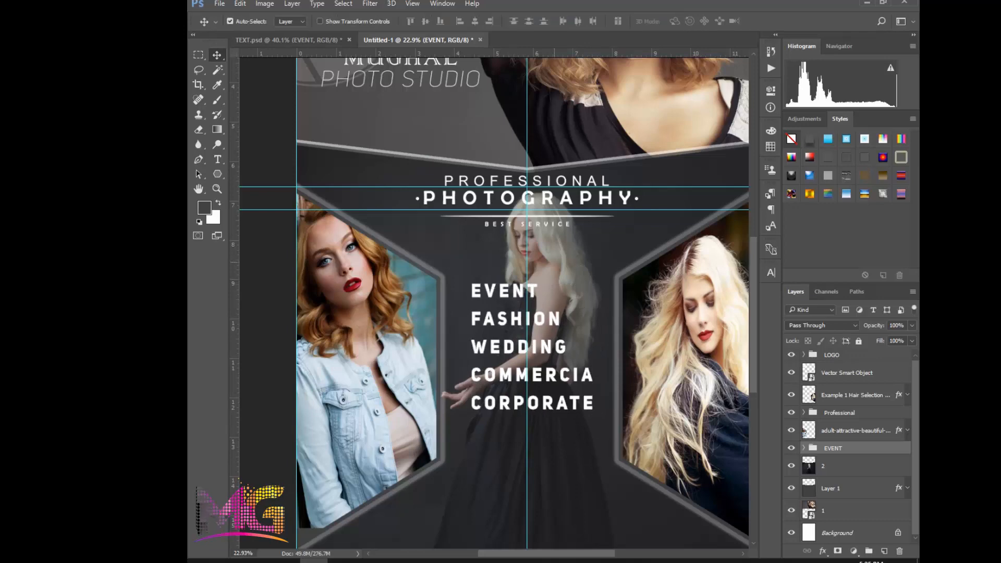
Copy the WE CAPTURE THE BEST MOMENTS text layer from TEXT.psd into the flyer below the services list
{"action": "scroll", "coordinate": [562, 256], "scroll_direction": "down", "scroll_amount": 2}
{"action": "scroll", "coordinate": [586, 273], "scroll_direction": "down", "scroll_amount": 1}
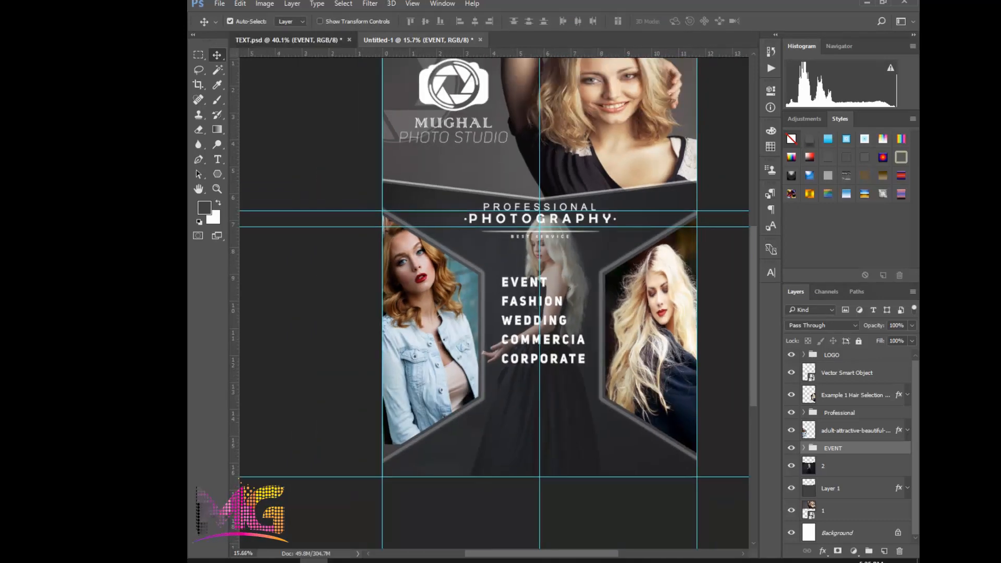
{"action": "left_click", "coordinate": [290, 40]}
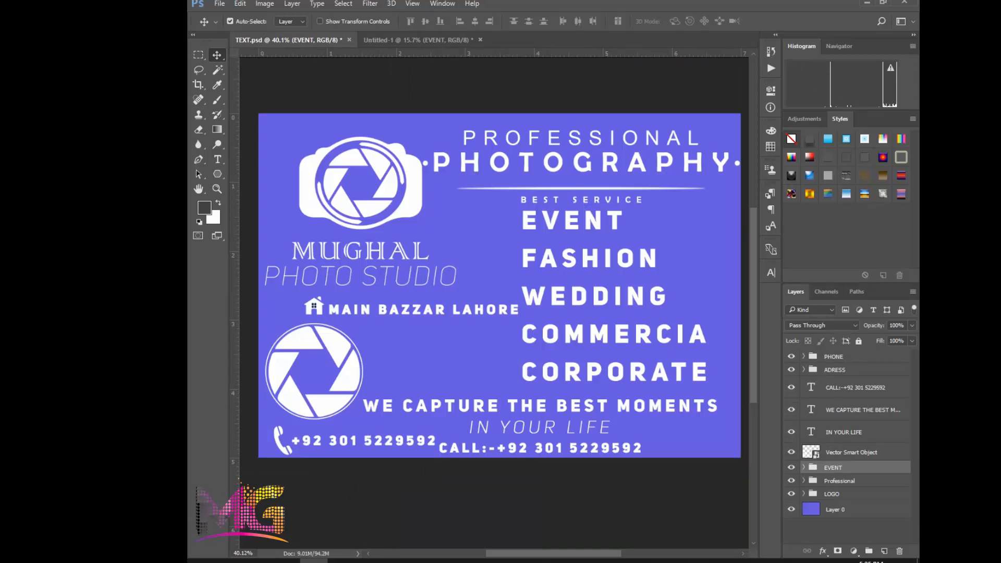
{"action": "left_click", "coordinate": [862, 409]}
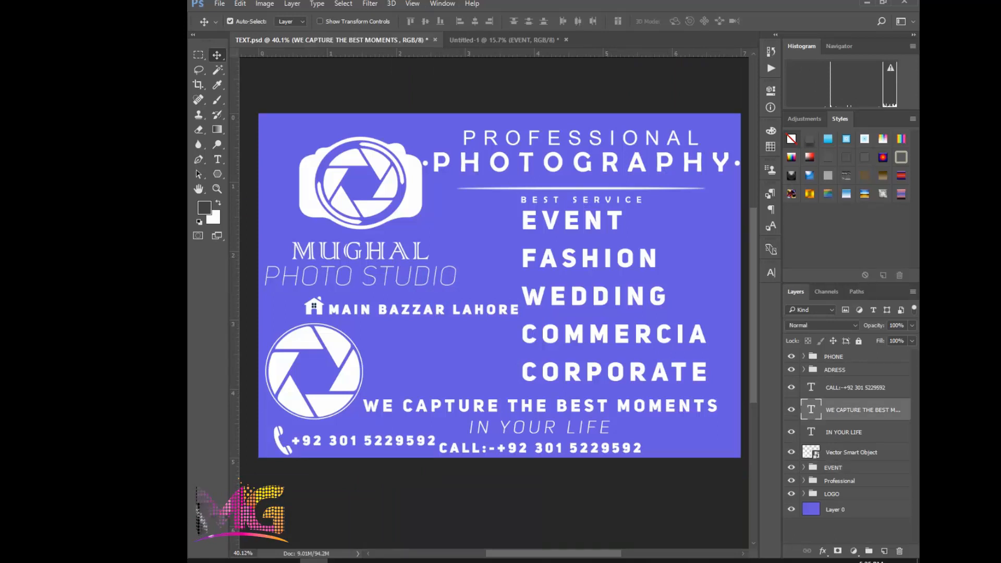
{"action": "left_click_drag", "start_coordinate": [862, 409], "coordinate": [477, 371]}
{"action": "scroll", "coordinate": [526, 414], "scroll_direction": "up", "scroll_amount": 1}
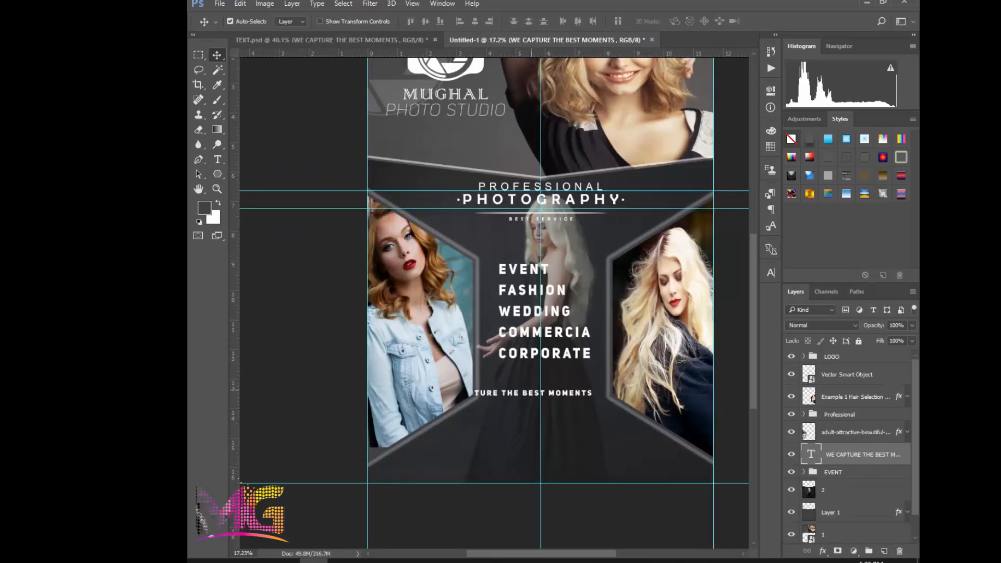
Undo the tagline's position change and bring the WE CAPTURE THE BEST MOMENTS layer above the LOGO group
{"action": "left_click_drag", "start_coordinate": [531, 389], "coordinate": [535, 425]}
{"action": "key", "text": "ctrl+z"}
{"action": "left_click_drag", "start_coordinate": [862, 452], "coordinate": [863, 353]}
{"action": "left_click", "coordinate": [855, 379]}
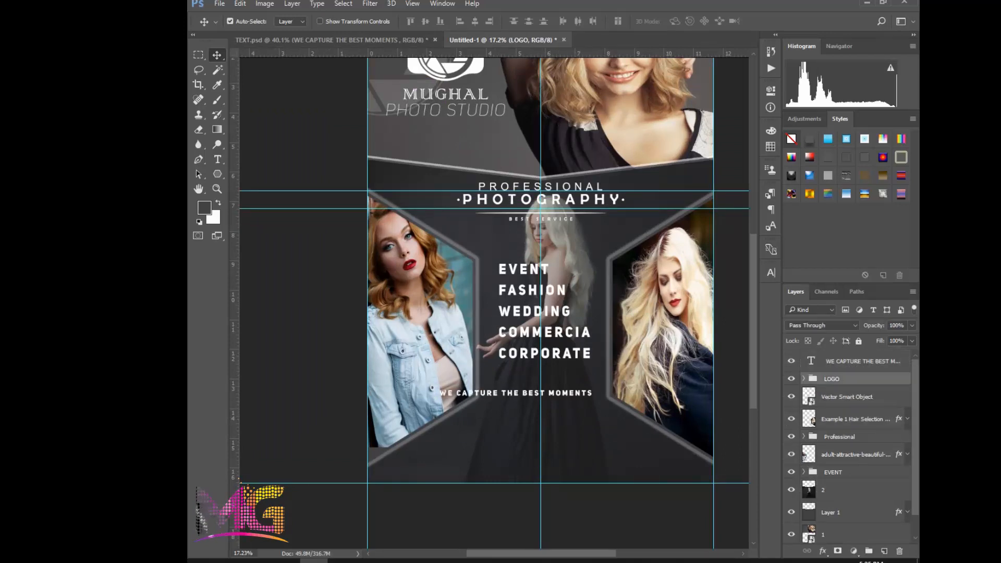
Free-transform the WE CAPTURE THE BEST MOMENTS line to about 113% width, placing it at about X 1758 px, Y 4375 px, and apply
{"action": "left_click", "coordinate": [521, 393]}
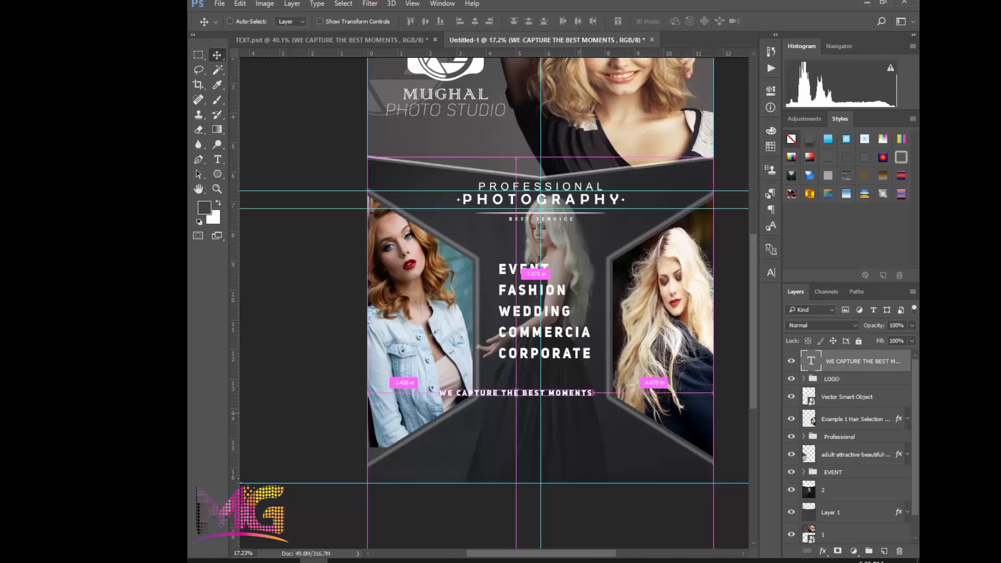
{"action": "key", "text": "ctrl+t"}
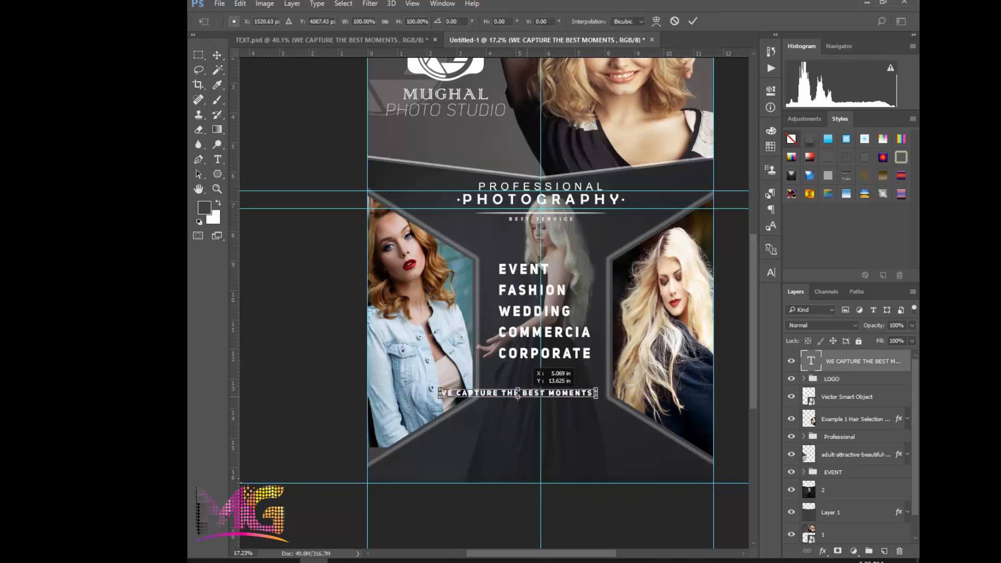
{"action": "left_click_drag", "start_coordinate": [517, 391], "coordinate": [587, 424]}
{"action": "scroll", "coordinate": [569, 412], "scroll_direction": "up", "scroll_amount": 2}
{"action": "scroll", "coordinate": [579, 420], "scroll_direction": "up", "scroll_amount": 1}
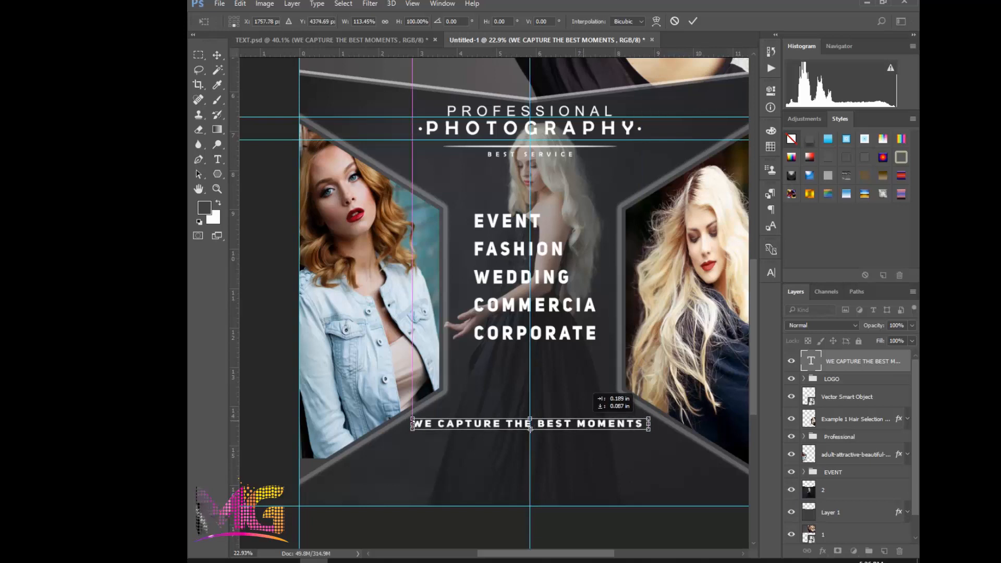
{"action": "key", "text": "Return"}
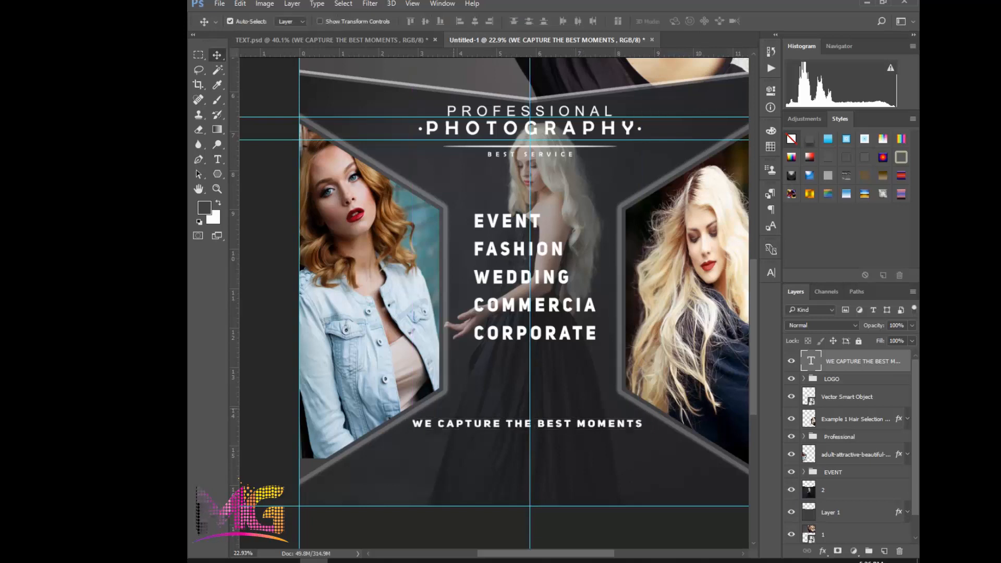
Copy the IN YOUR LIFE text layer from TEXT.psd into the flyer just below the WE CAPTURE THE BEST MOMENTS line
{"action": "left_click", "coordinate": [392, 40]}
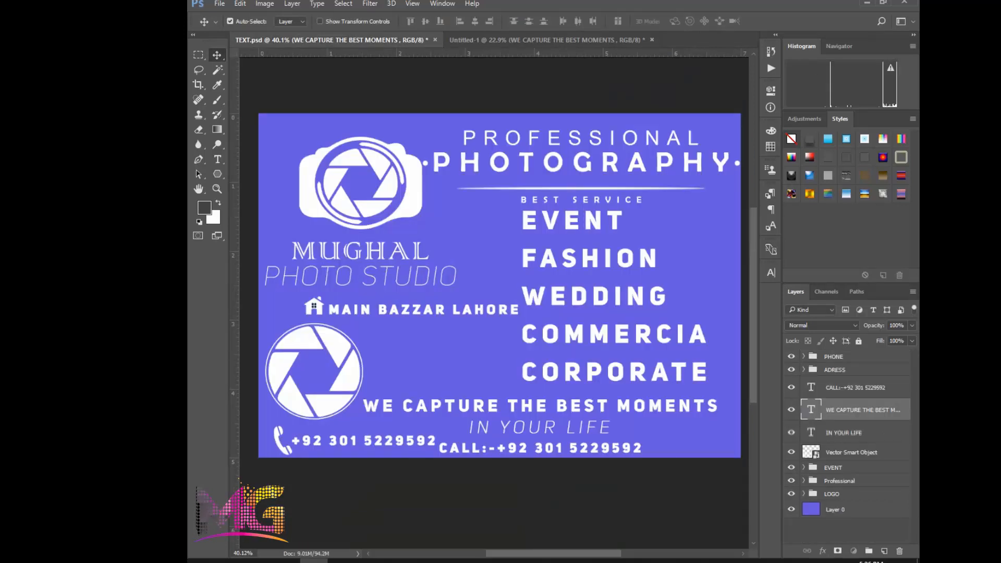
{"action": "left_click_drag", "start_coordinate": [849, 432], "coordinate": [527, 441]}
Select both tagline lines, undo the vertical centre alignment, and align their horizontal centres instead
{"action": "left_click", "coordinate": [527, 424]}
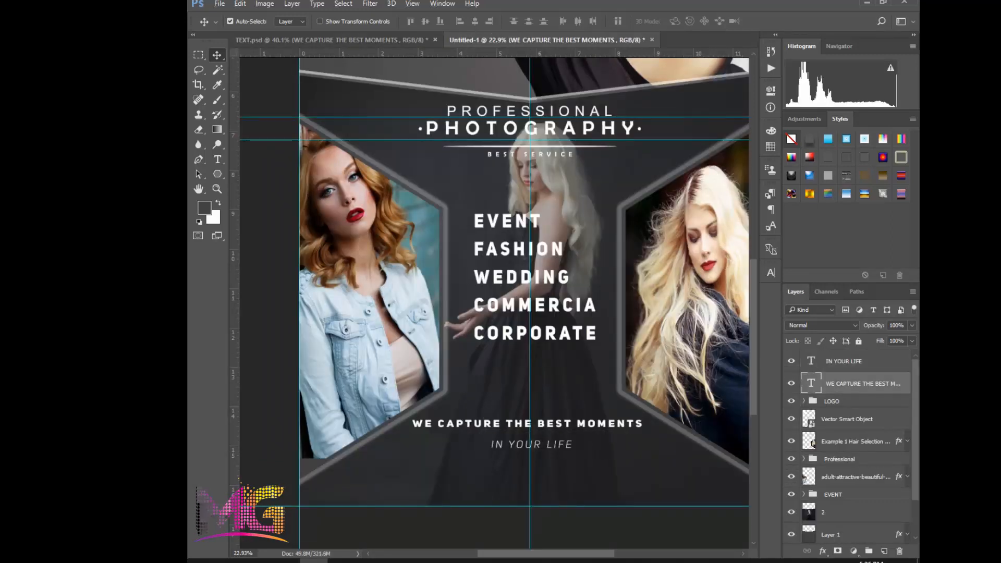
{"action": "left_click", "coordinate": [528, 444], "text": "ctrl+shift"}
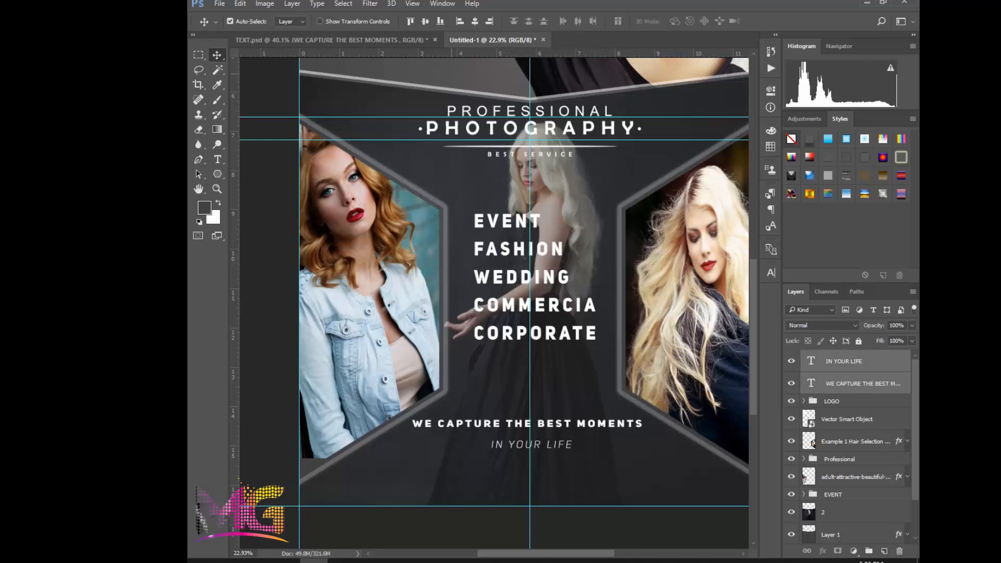
{"action": "left_click", "coordinate": [425, 21]}
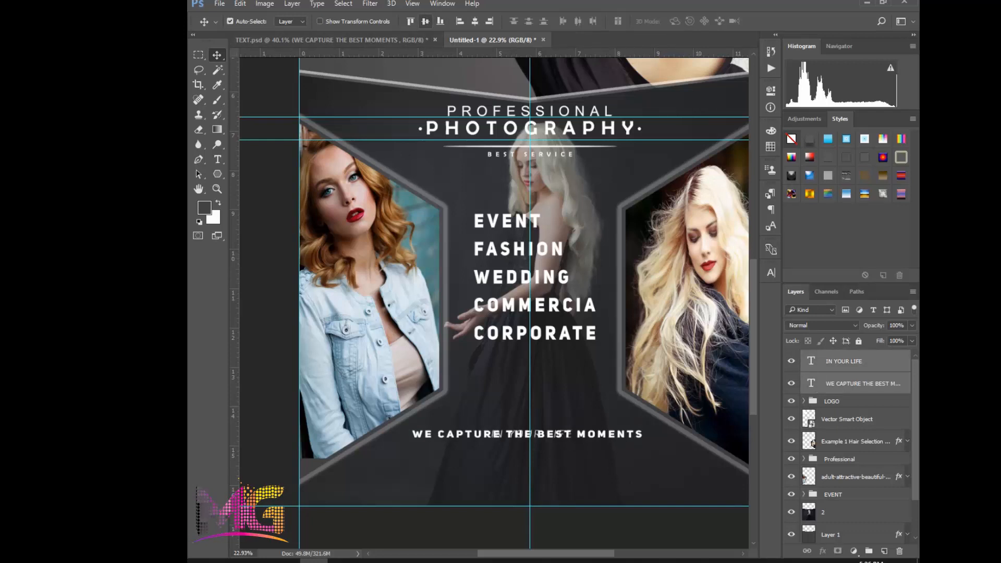
{"action": "key", "text": "ctrl+z"}
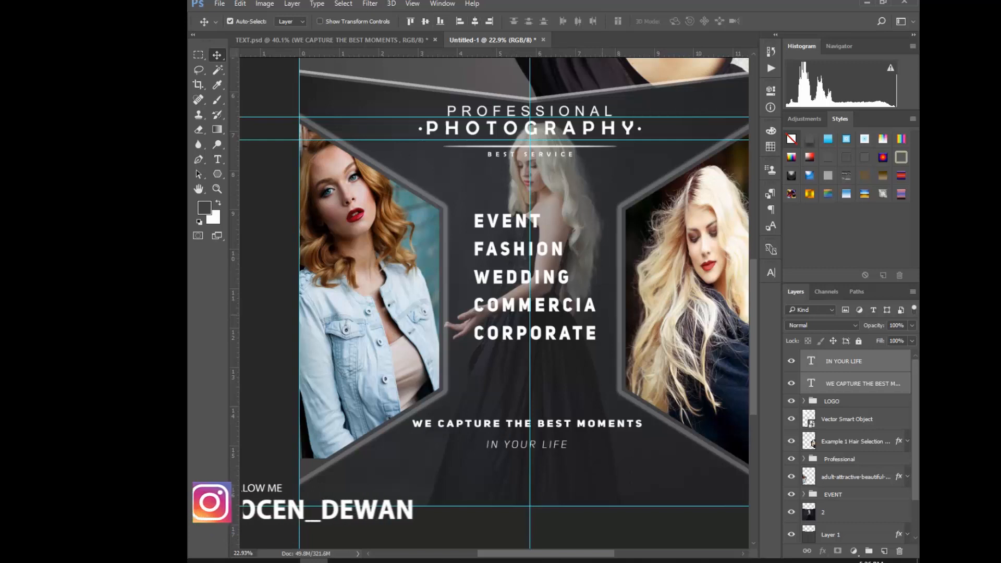
Nudge the IN YOUR LIFE text up 30 px so it sits closer beneath the WE CAPTURE THE BEST MOMENTS line
{"action": "left_click", "coordinate": [523, 458]}
{"action": "scroll", "coordinate": [523, 458], "scroll_direction": "up", "scroll_amount": 2}
{"action": "left_click", "coordinate": [520, 442]}
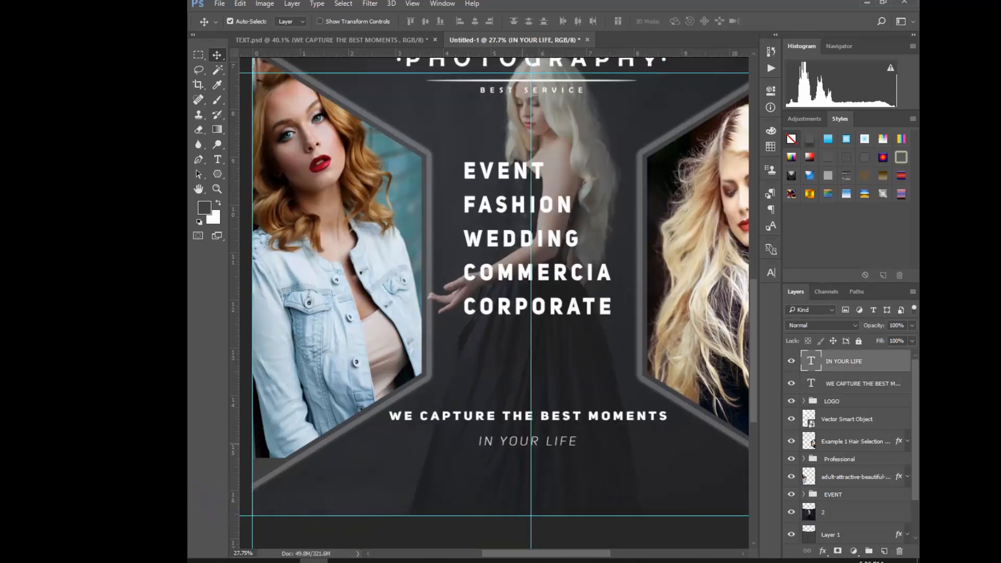
{"action": "key", "text": "shift+Up"}
{"action": "key", "text": "shift+Up"}
{"action": "key", "text": "shift+Up"}
{"action": "key", "text": "shift+Up"}
{"action": "key", "text": "shift+Up"}
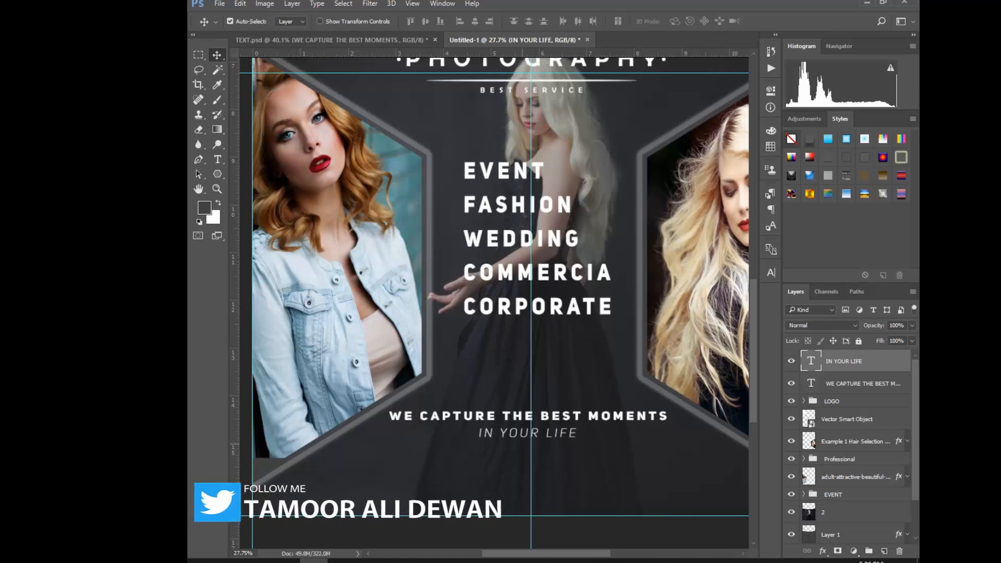
{"action": "left_click", "coordinate": [584, 383]}
Copy the CALL phone-number text from TEXT.psd into the flyer below IN YOUR LIFE and place its layer directly beneath the IN YOUR LIFE layer
{"action": "scroll", "coordinate": [584, 383], "scroll_direction": "down", "scroll_amount": 4}
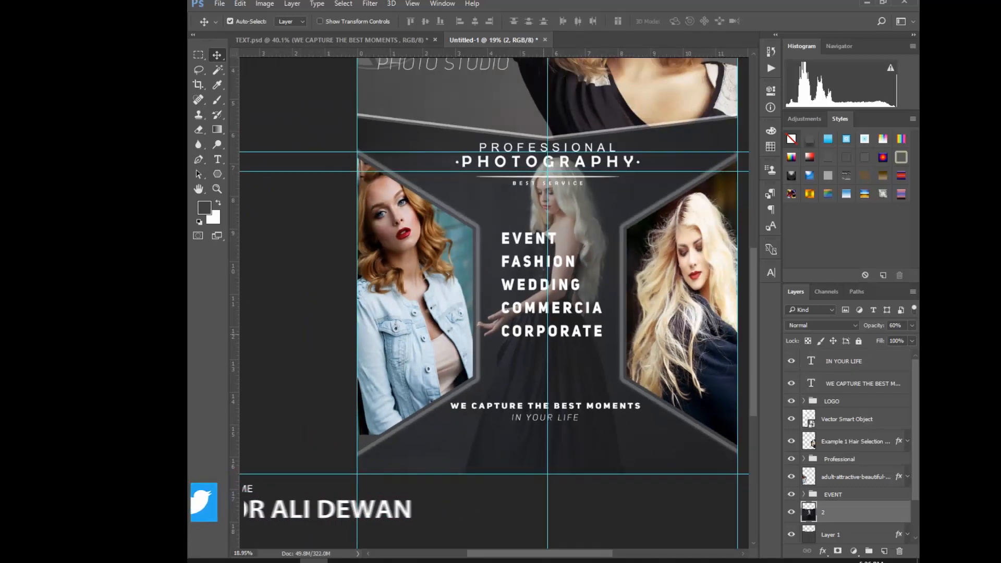
{"action": "key", "text": "ctrl+Tab"}
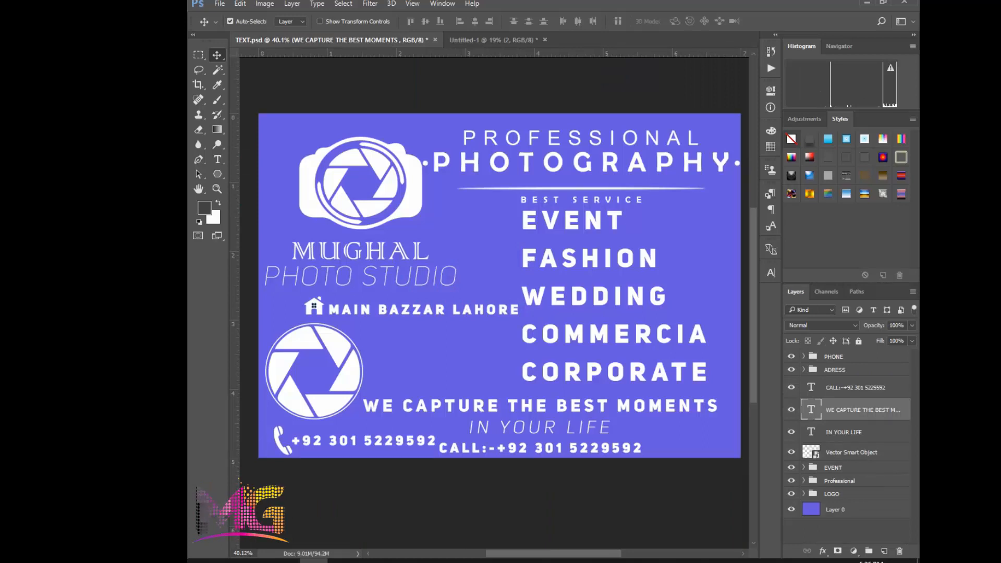
{"action": "left_click", "coordinate": [855, 387]}
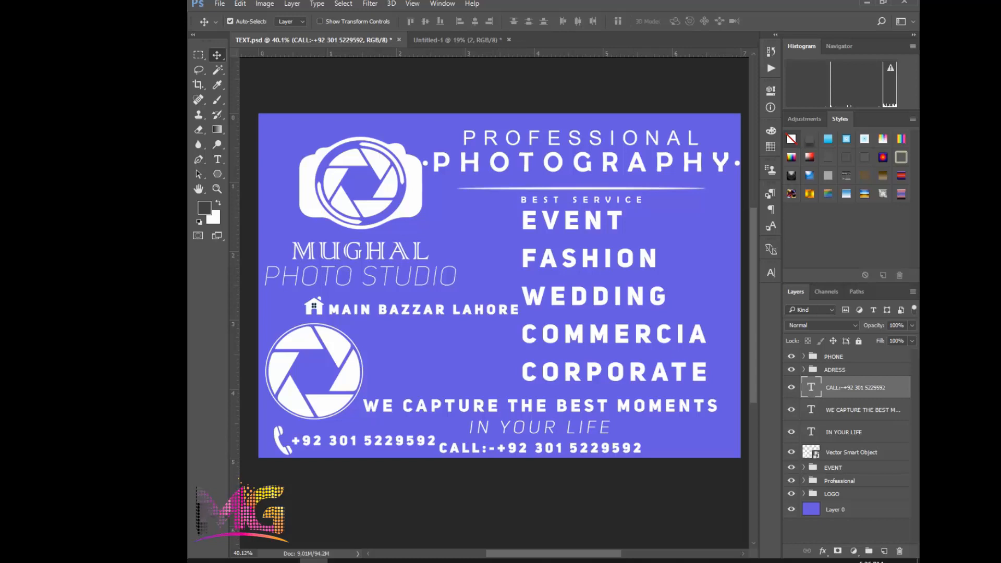
{"action": "left_click_drag", "start_coordinate": [855, 387], "coordinate": [554, 430]}
{"action": "scroll", "coordinate": [548, 429], "scroll_direction": "up", "scroll_amount": 1}
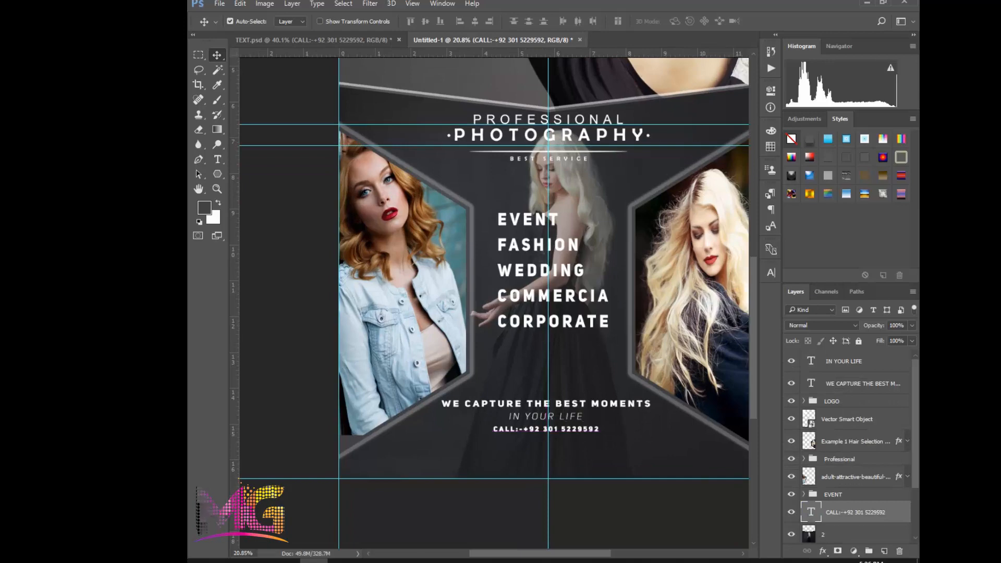
{"action": "left_click_drag", "start_coordinate": [854, 511], "coordinate": [855, 372]}
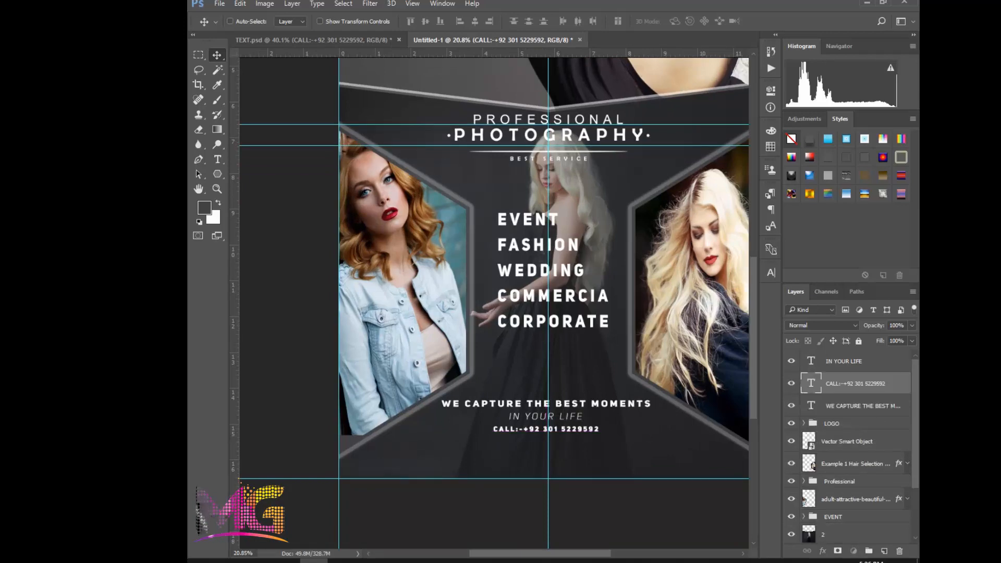
Select the IN YOUR LIFE, CALL and WE CAPTURE THE BEST MOMENTS text layers and align their horizontal centres
{"action": "left_click", "coordinate": [855, 362], "text": "ctrl"}
{"action": "left_click", "coordinate": [855, 405], "text": "ctrl"}
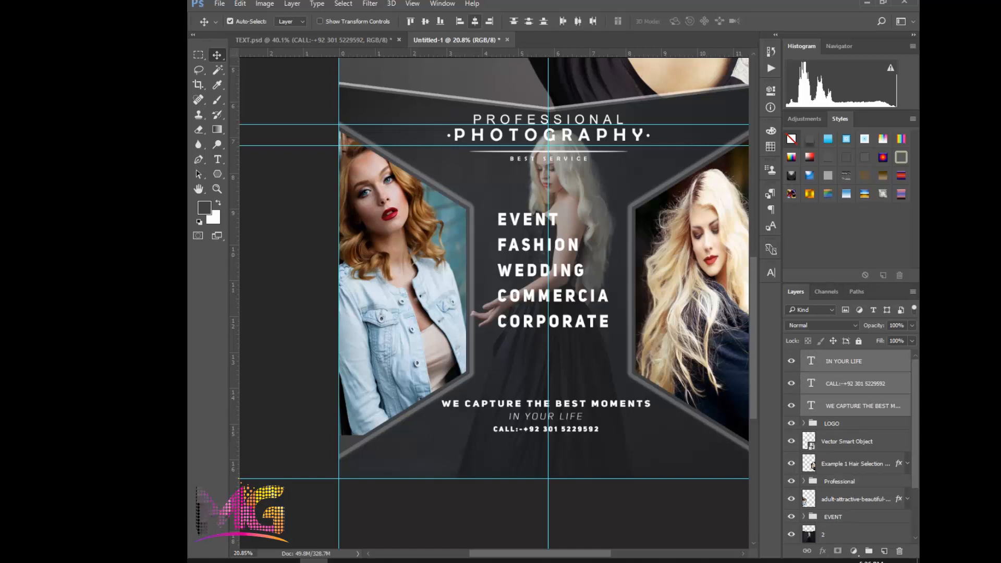
{"action": "left_click", "coordinate": [527, 439], "text": "ctrl"}
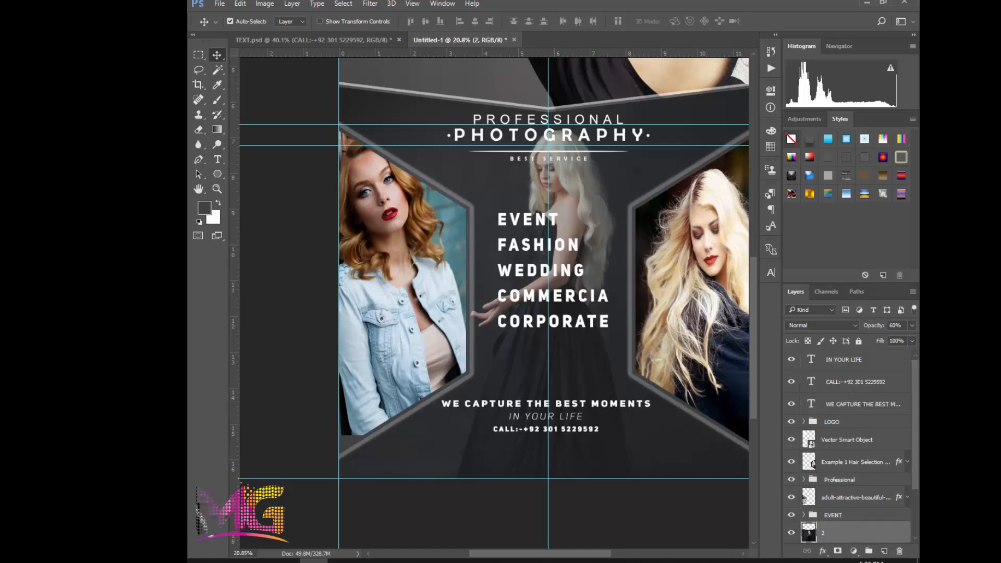
Copy the PHONE group from TEXT.psd into the flyer document
{"action": "left_click", "coordinate": [313, 40]}
{"action": "left_click", "coordinate": [834, 356]}
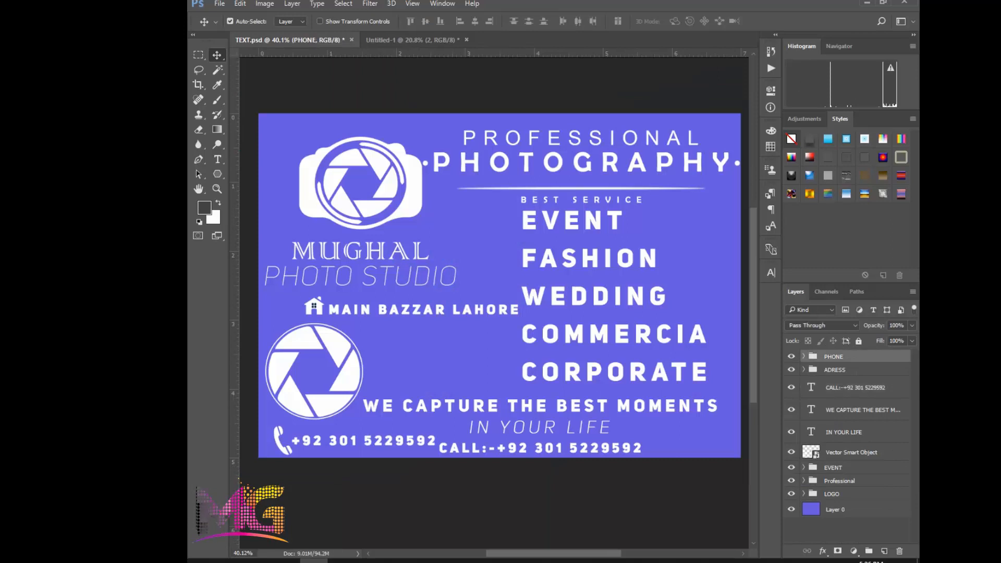
{"action": "left_click_drag", "start_coordinate": [834, 356], "coordinate": [504, 411]}
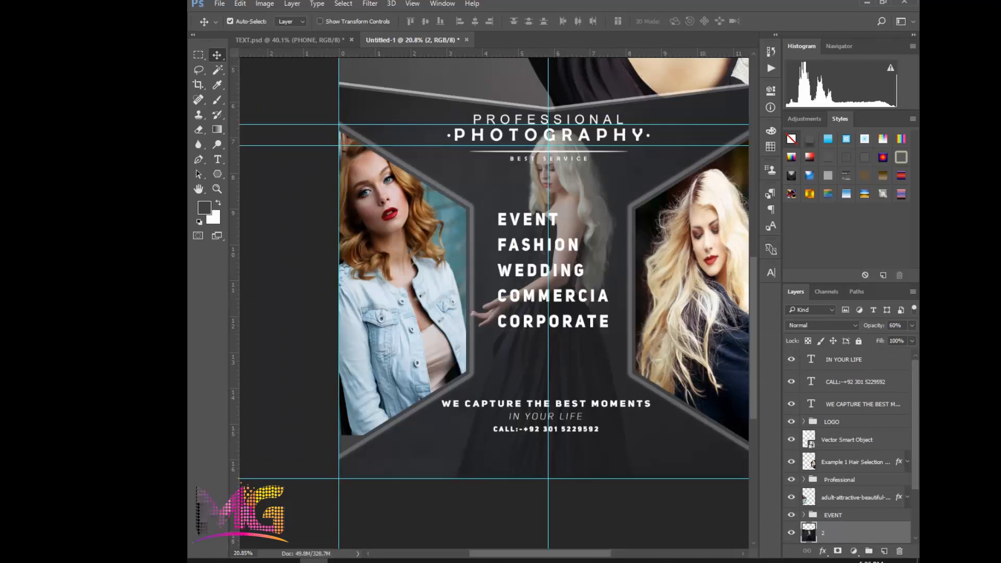
{"action": "scroll", "coordinate": [848, 449], "scroll_direction": "down", "scroll_amount": 3}
{"action": "scroll", "coordinate": [848, 450], "scroll_direction": "up", "scroll_amount": 3}
{"action": "left_click", "coordinate": [289, 40]}
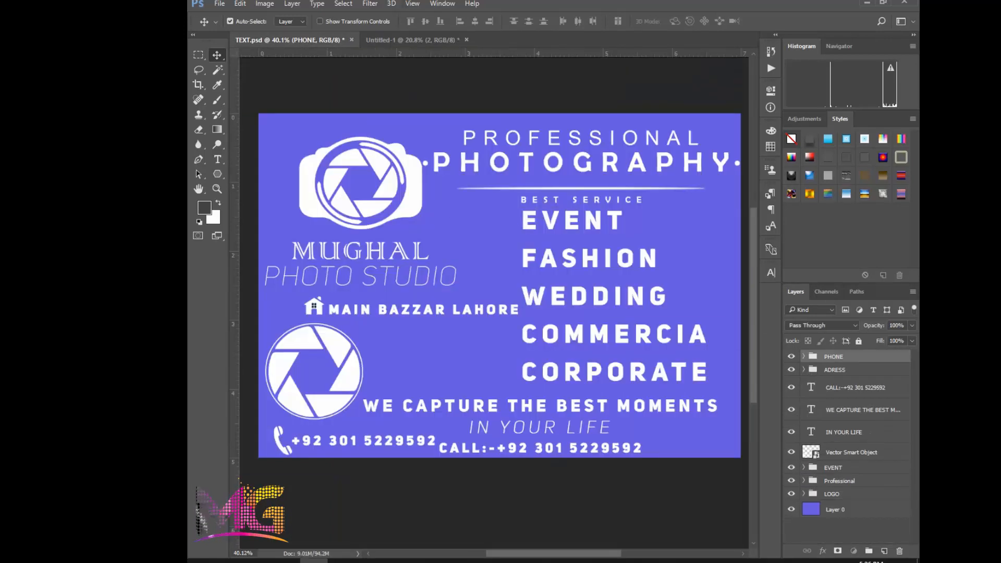
{"action": "left_click", "coordinate": [412, 40]}
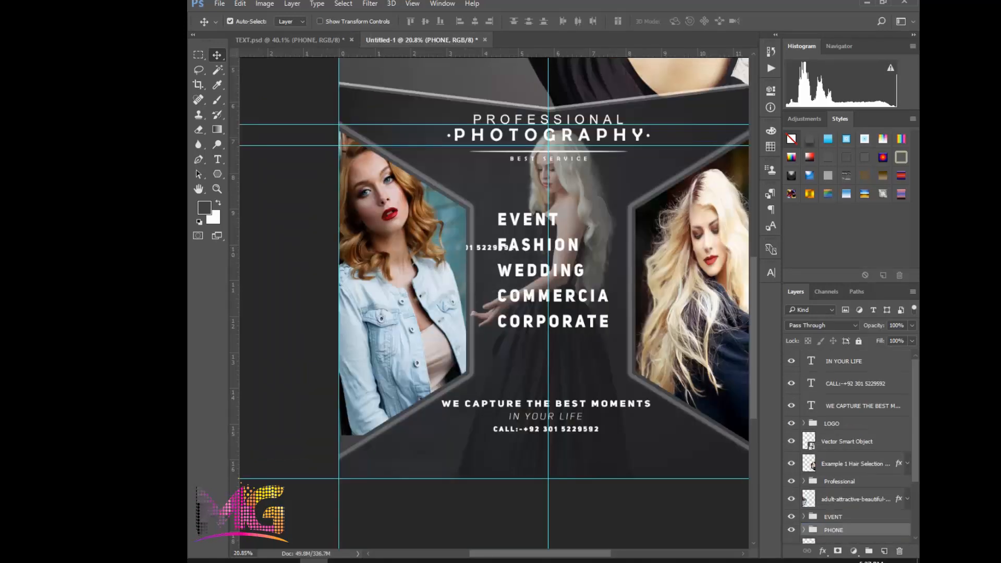
Move the PHONE group to the flyer's lower-left corner, just above the bottom guide, at about X 560 px, Y 4833.5 px
{"action": "key", "text": "ctrl+t"}
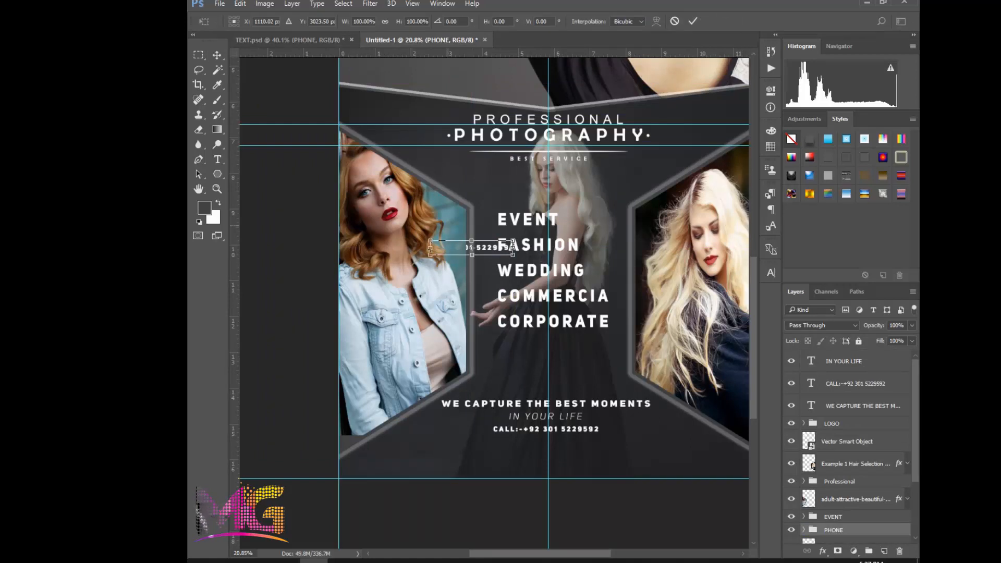
{"action": "left_click_drag", "start_coordinate": [472, 247], "coordinate": [405, 503]}
{"action": "scroll", "coordinate": [404, 502], "scroll_direction": "up", "scroll_amount": 1}
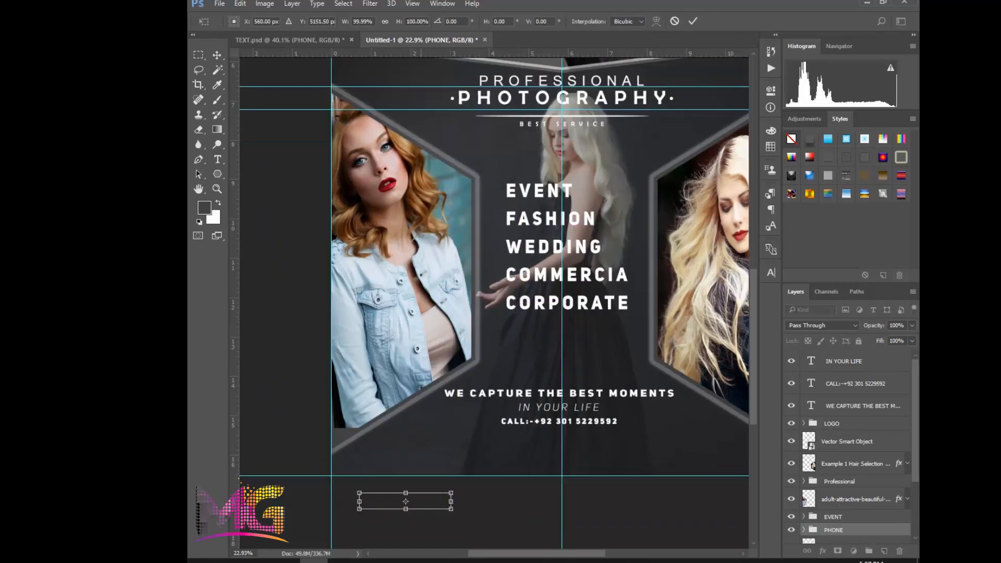
{"action": "key", "text": "Return"}
{"action": "scroll", "coordinate": [639, 380], "scroll_direction": "down", "scroll_amount": 2}
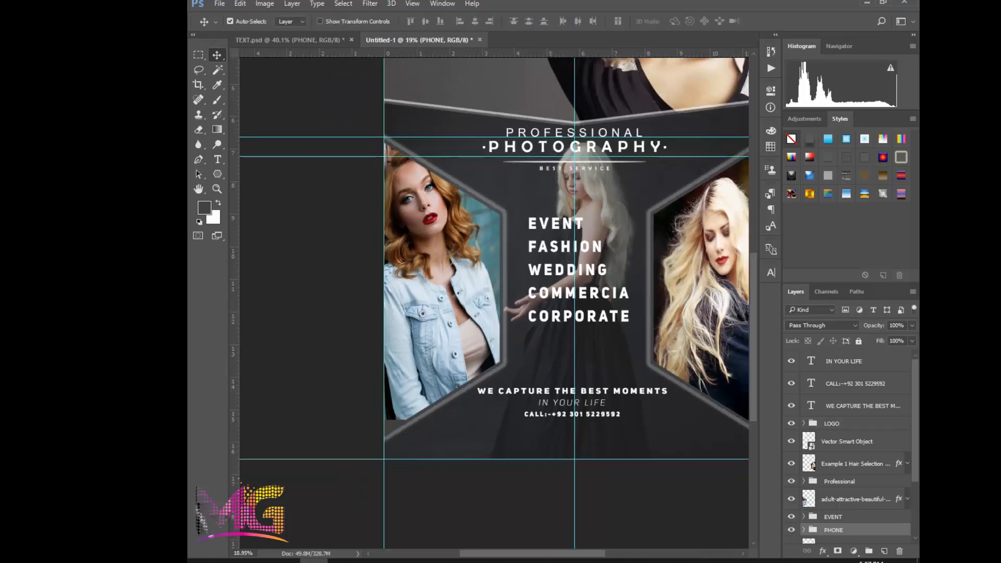
{"action": "key", "text": "ctrl+t"}
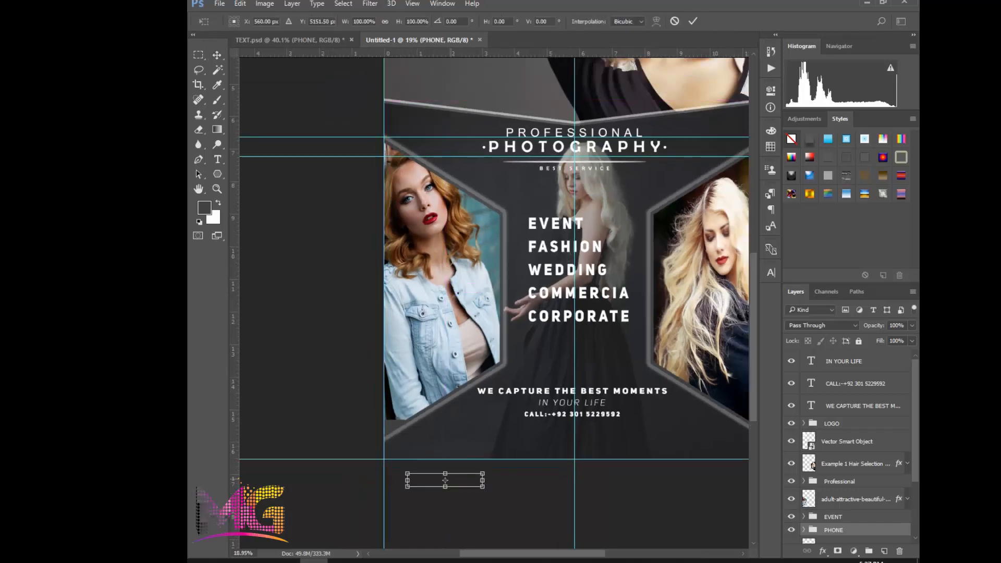
{"action": "left_click_drag", "start_coordinate": [460, 480], "coordinate": [461, 445]}
{"action": "key", "text": "Return"}
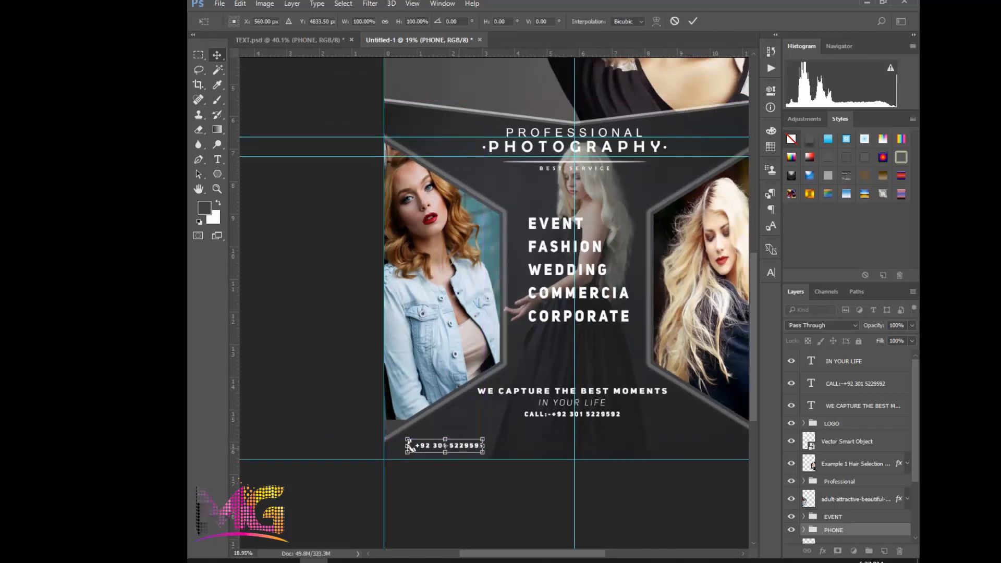
Shift the PHONE group down 30 px and scale it proportionally to about 88% around its centre
{"action": "scroll", "coordinate": [539, 282], "scroll_direction": "down", "scroll_amount": 4}
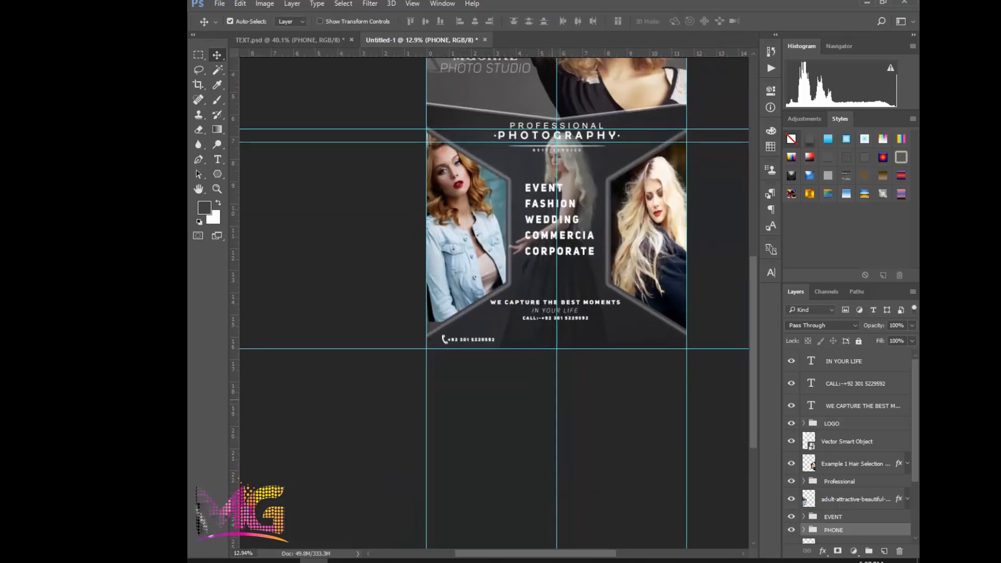
{"action": "scroll", "coordinate": [512, 317], "scroll_direction": "up", "scroll_amount": 3}
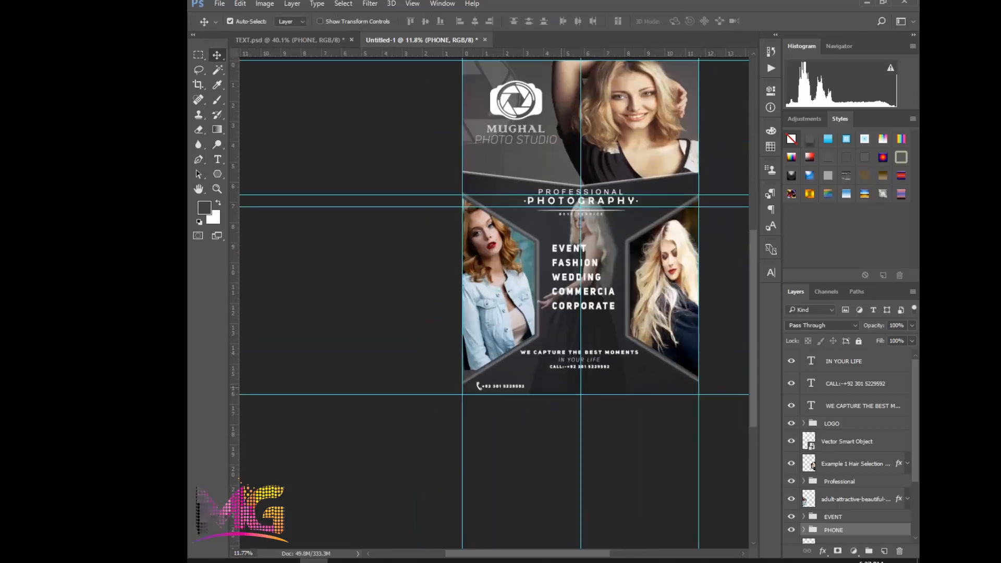
{"action": "scroll", "coordinate": [847, 443], "scroll_direction": "down", "scroll_amount": 3}
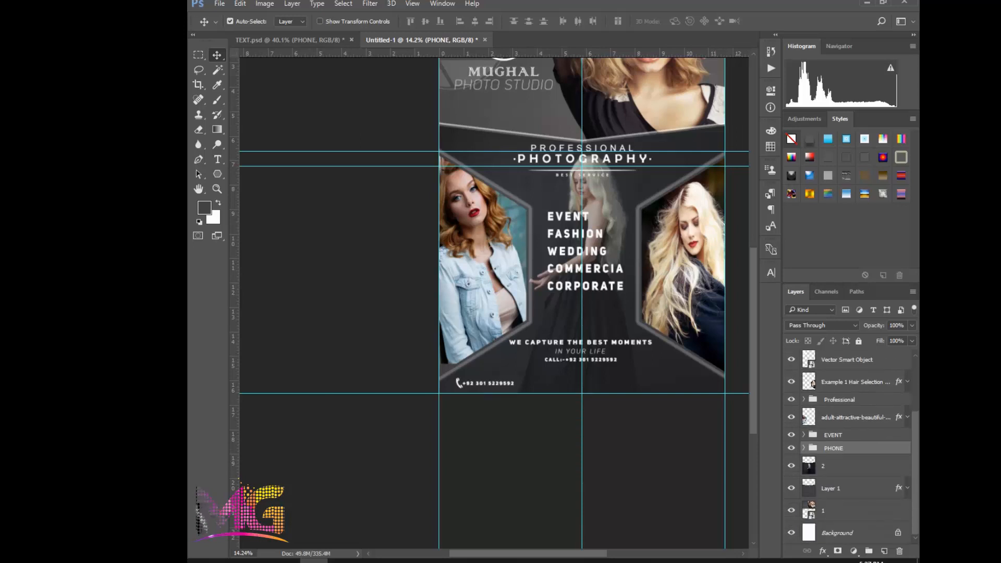
{"action": "scroll", "coordinate": [589, 330], "scroll_direction": "up", "scroll_amount": 4}
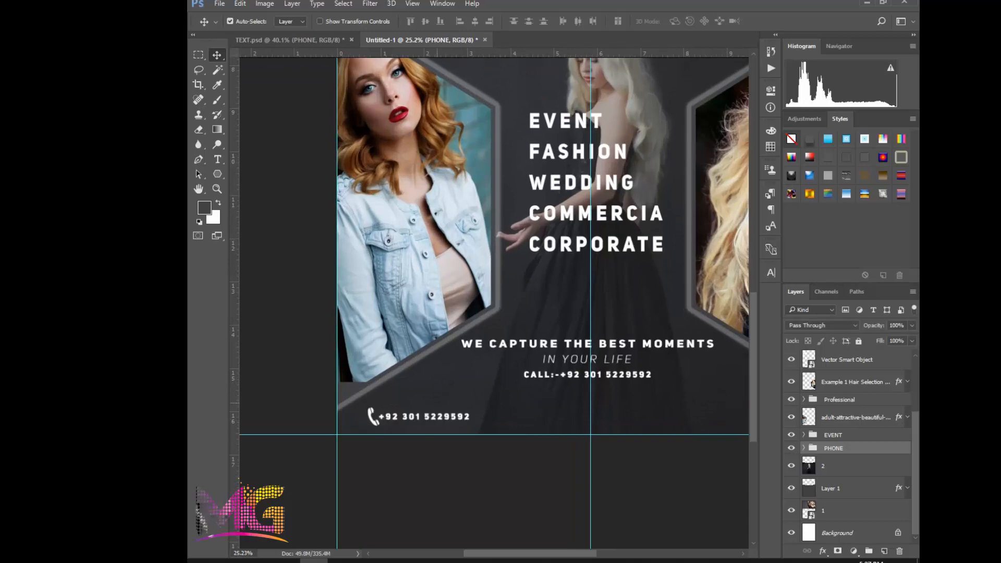
{"action": "key", "text": "ctrl+t"}
{"action": "scroll", "coordinate": [400, 409], "scroll_direction": "up", "scroll_amount": 2}
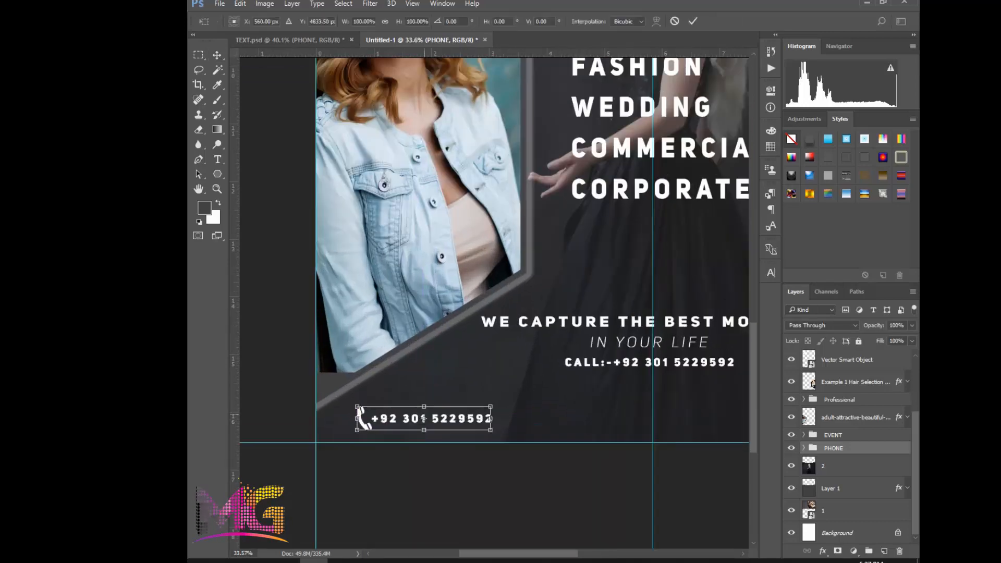
{"action": "left_click_drag", "start_coordinate": [424, 417], "coordinate": [427, 413]}
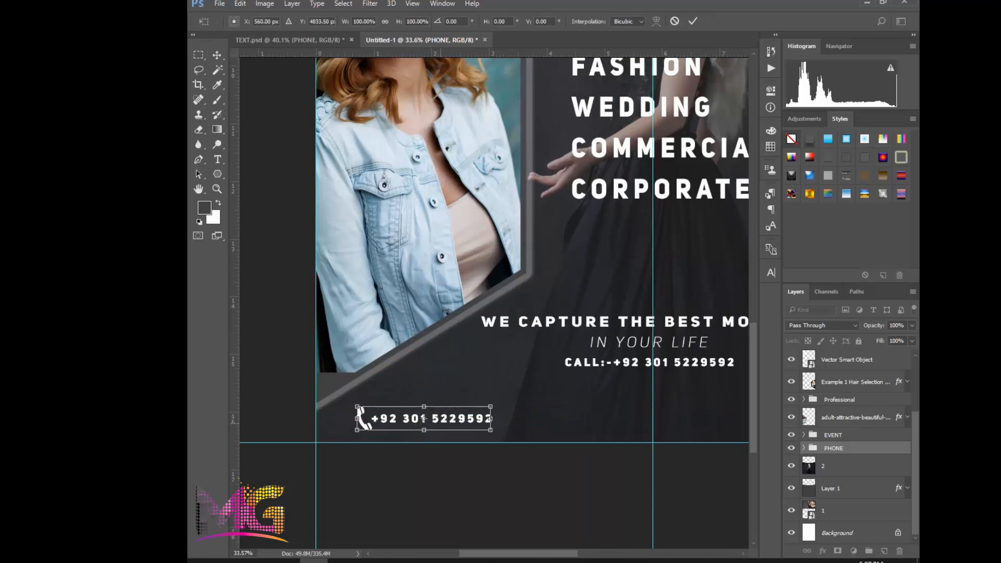
{"action": "key", "text": "shift+Down"}
{"action": "key", "text": "shift+Down"}
{"action": "key", "text": "shift+Down"}
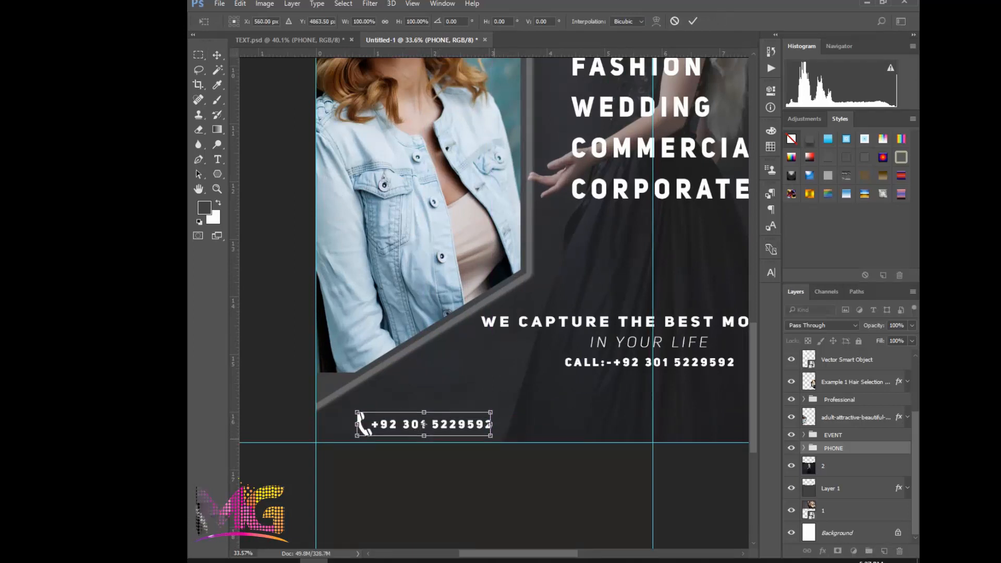
{"action": "left_click_drag", "start_coordinate": [491, 423], "coordinate": [483, 423]}
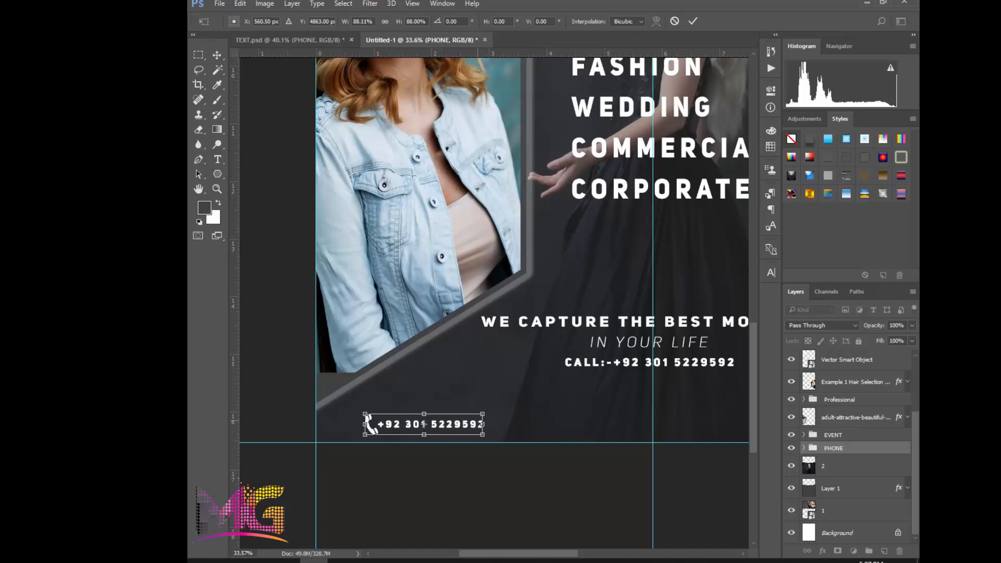
{"action": "key", "text": "Return"}
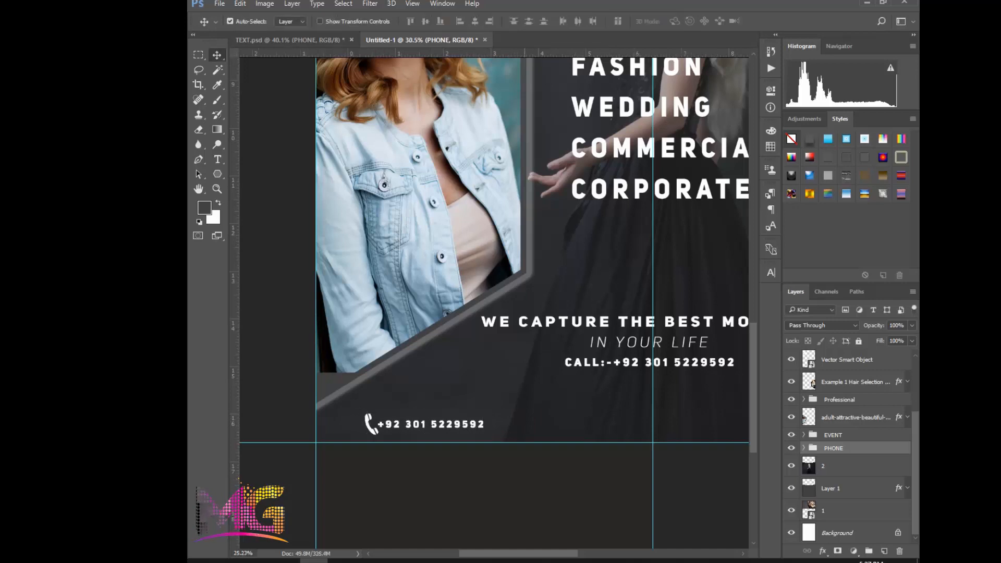
Copy the ADRESS group from TEXT.psd into the flyer's lower-right area, roughly level with the phone number
{"action": "scroll", "coordinate": [469, 420], "scroll_direction": "down", "scroll_amount": 1}
{"action": "scroll", "coordinate": [497, 434], "scroll_direction": "right", "scroll_amount": 3}
{"action": "scroll", "coordinate": [498, 434], "scroll_direction": "down", "scroll_amount": 2}
{"action": "scroll", "coordinate": [497, 434], "scroll_direction": "right", "scroll_amount": 2}
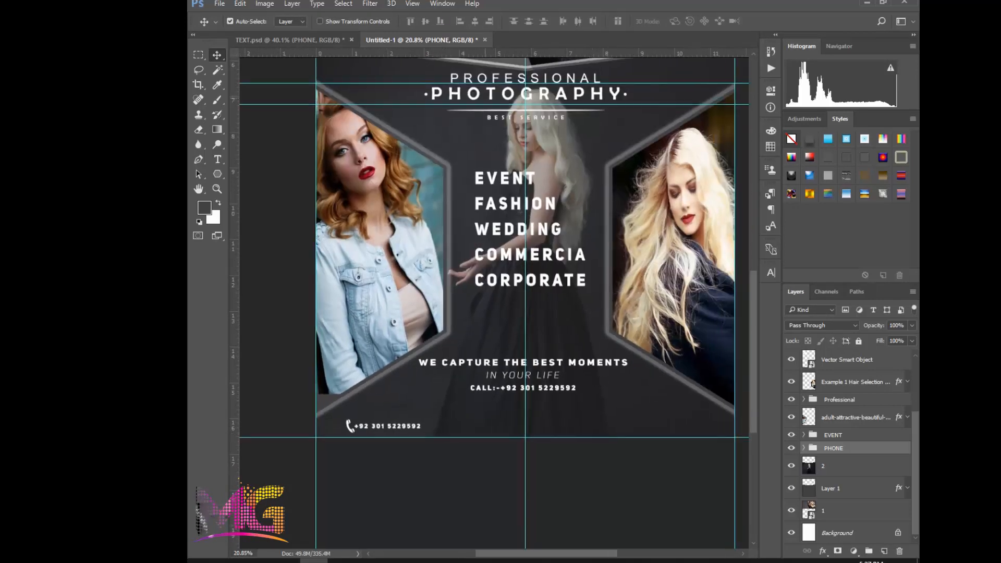
{"action": "key", "text": "ctrl+Tab"}
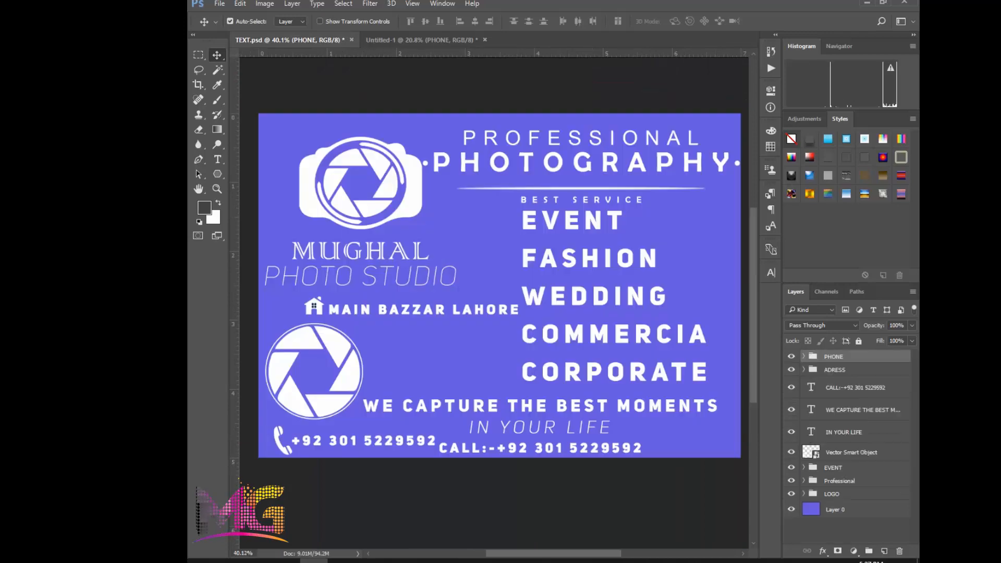
{"action": "left_click_drag", "start_coordinate": [834, 369], "coordinate": [625, 420]}
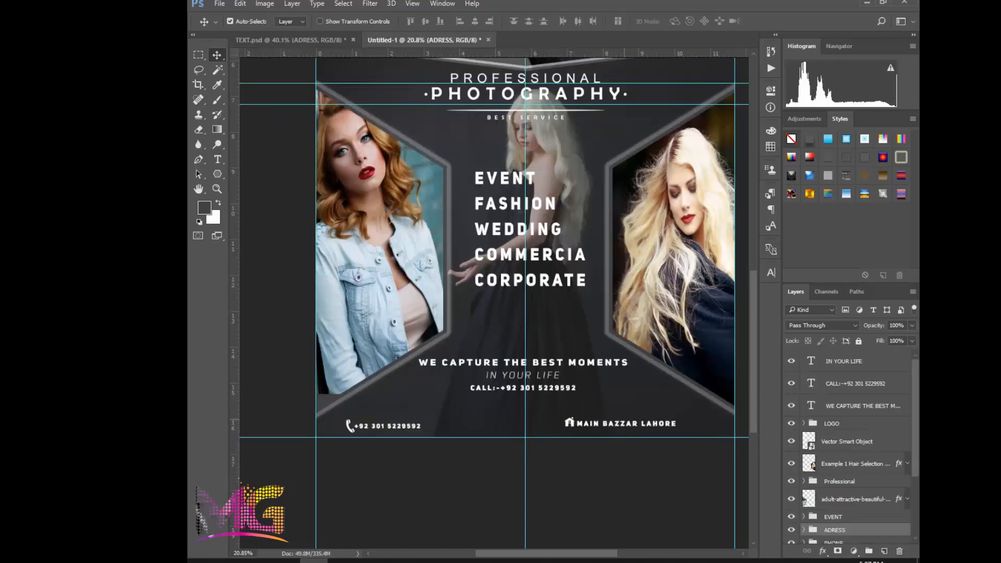
{"action": "scroll", "coordinate": [620, 420], "scroll_direction": "up", "scroll_amount": 1}
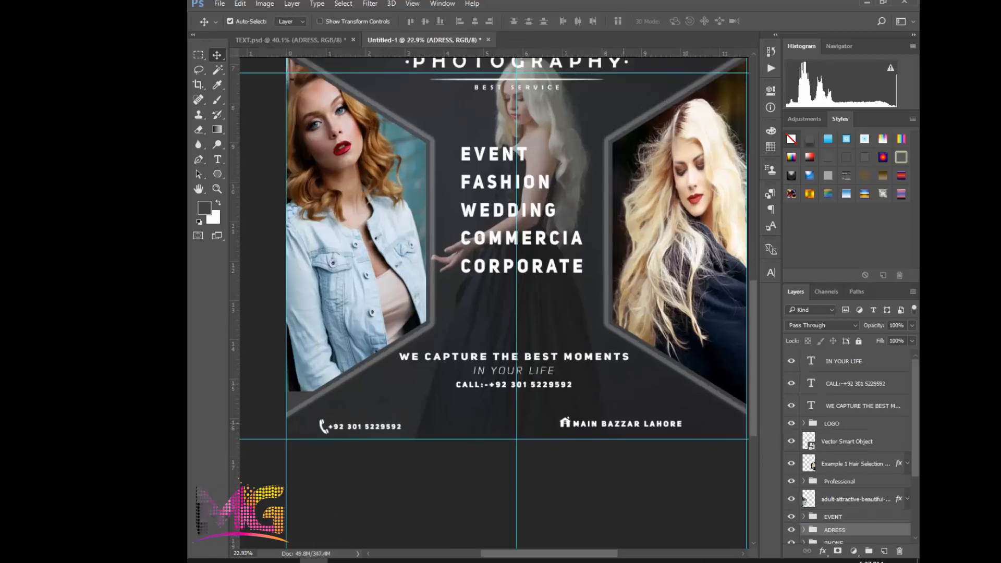
Try to shift the MAIN BAZZAR LAHORE text further right, undo the move, and reselect the collapsed ADRESS group
{"action": "left_click_drag", "start_coordinate": [623, 423], "coordinate": [648, 423]}
{"action": "key", "text": "ctrl+z"}
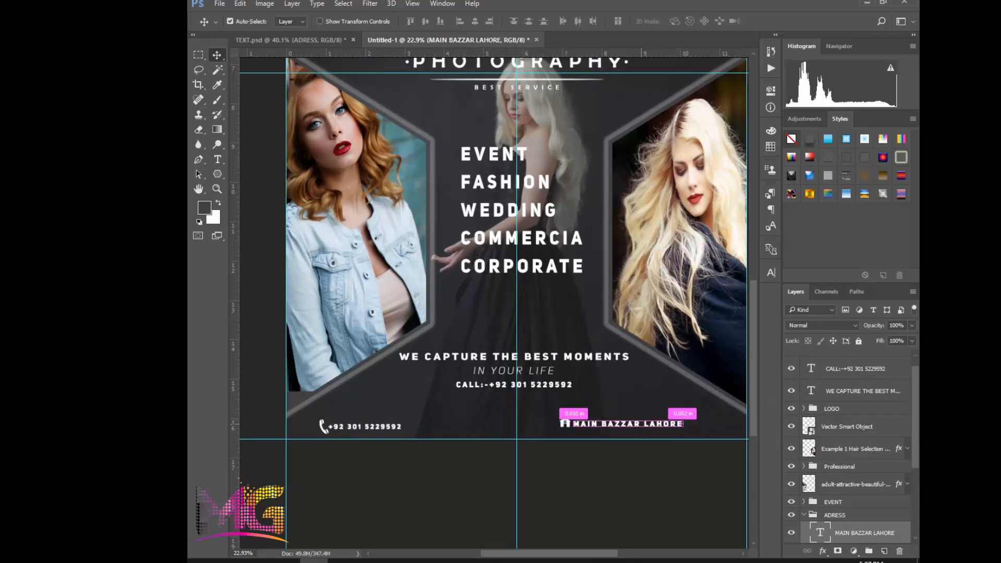
{"action": "scroll", "coordinate": [855, 453], "scroll_direction": "down", "scroll_amount": 1}
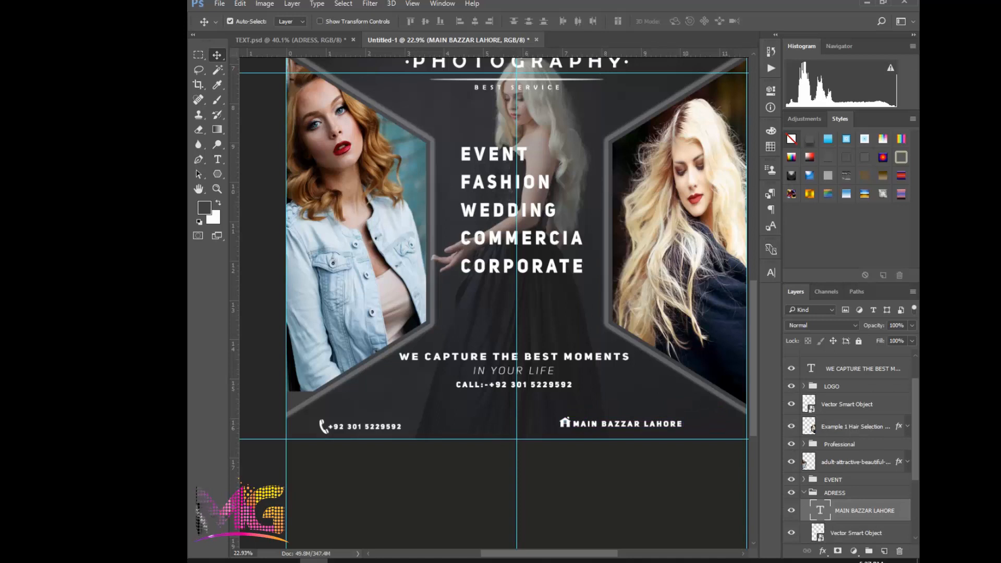
{"action": "left_click", "coordinate": [834, 493]}
{"action": "left_click", "coordinate": [803, 493]}
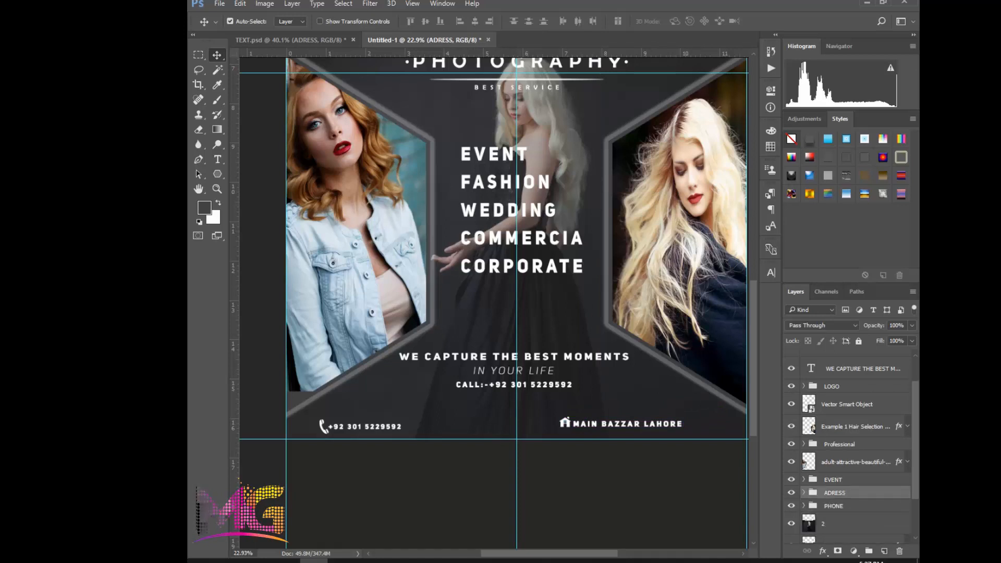
Check the character size of the phone-number text inside the PHONE group
{"action": "left_click", "coordinate": [803, 505]}
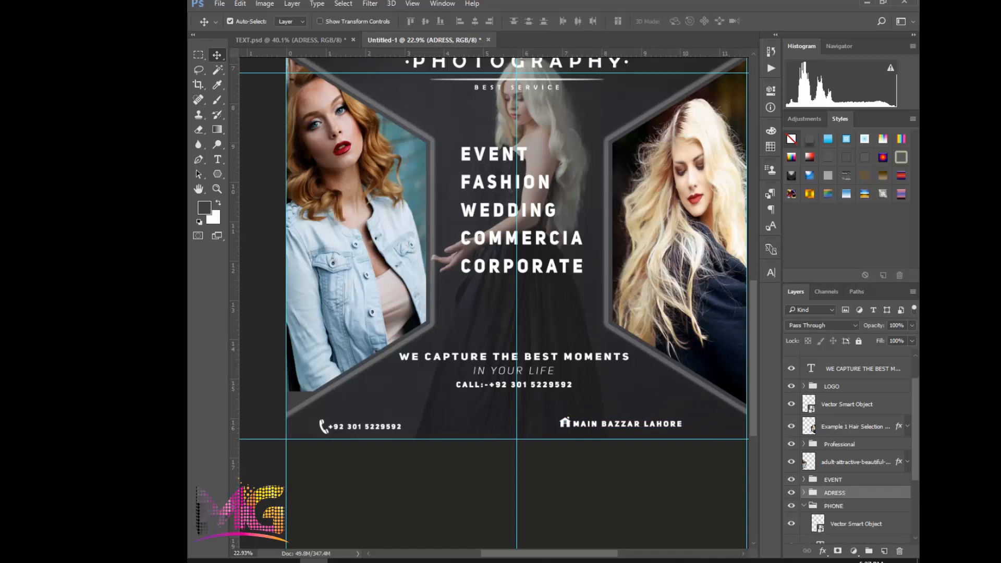
{"action": "scroll", "coordinate": [847, 448], "scroll_direction": "down", "scroll_amount": 2}
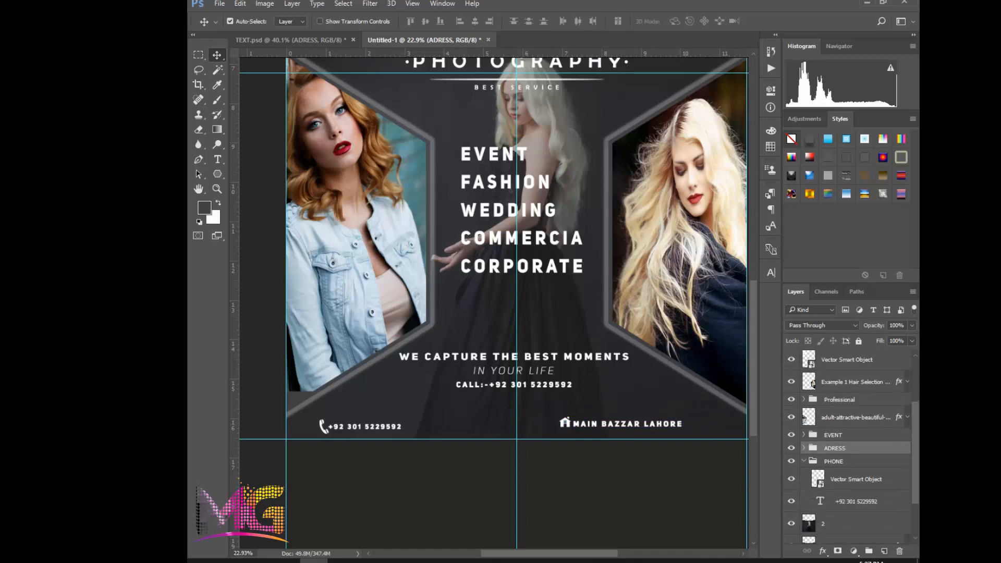
{"action": "left_click", "coordinate": [856, 479]}
{"action": "left_click", "coordinate": [855, 502]}
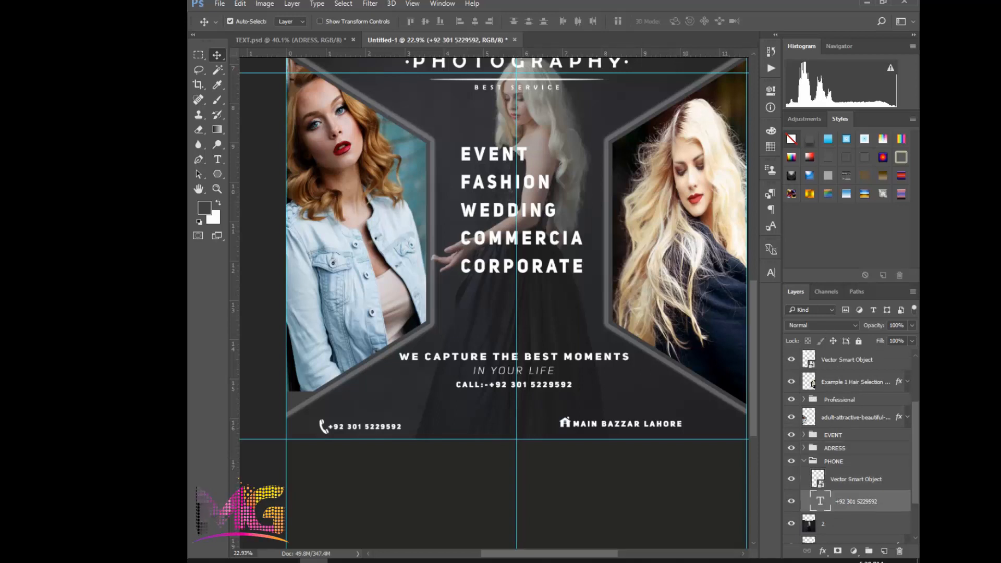
{"action": "left_click", "coordinate": [770, 272]}
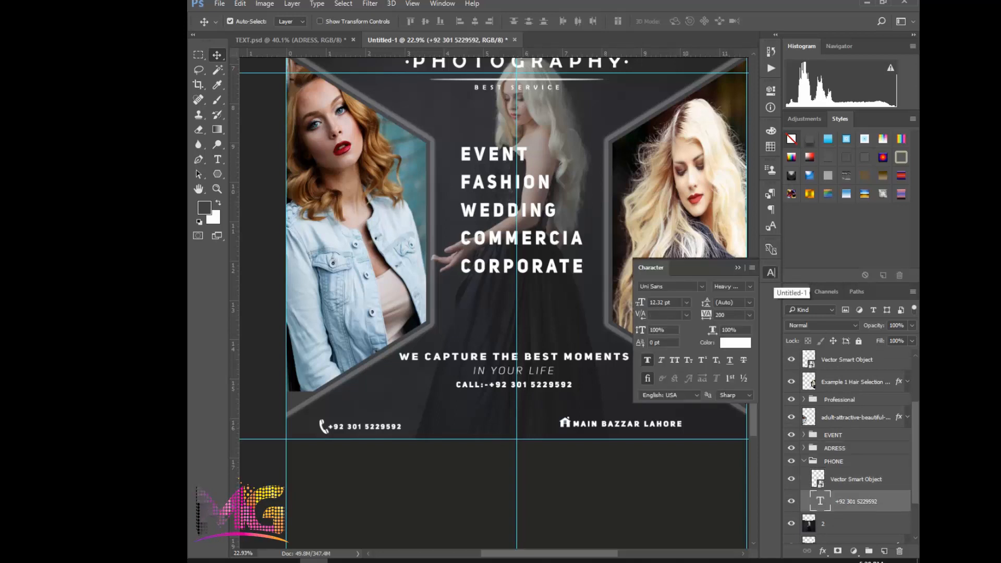
{"action": "left_click", "coordinate": [770, 273]}
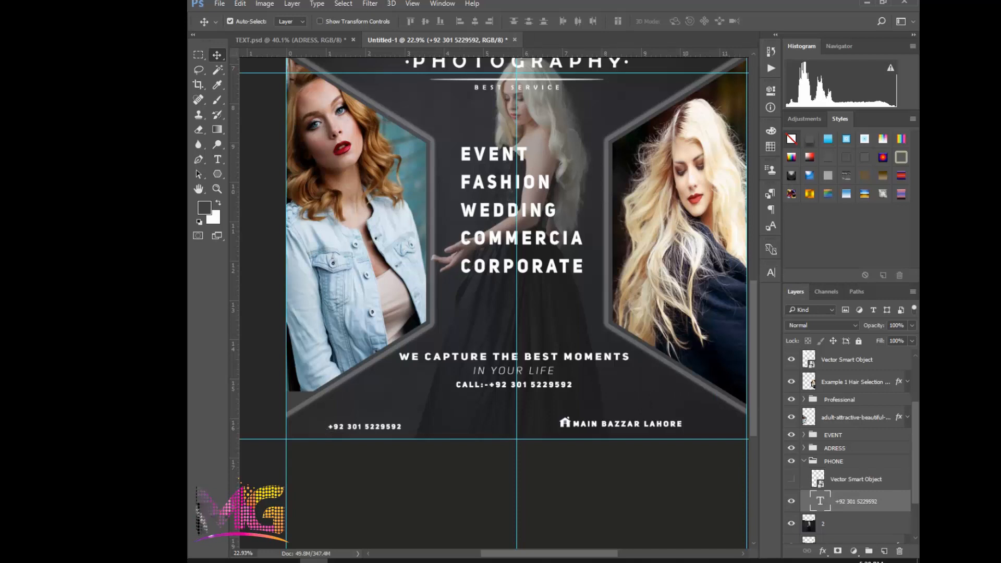
{"action": "left_click", "coordinate": [833, 462]}
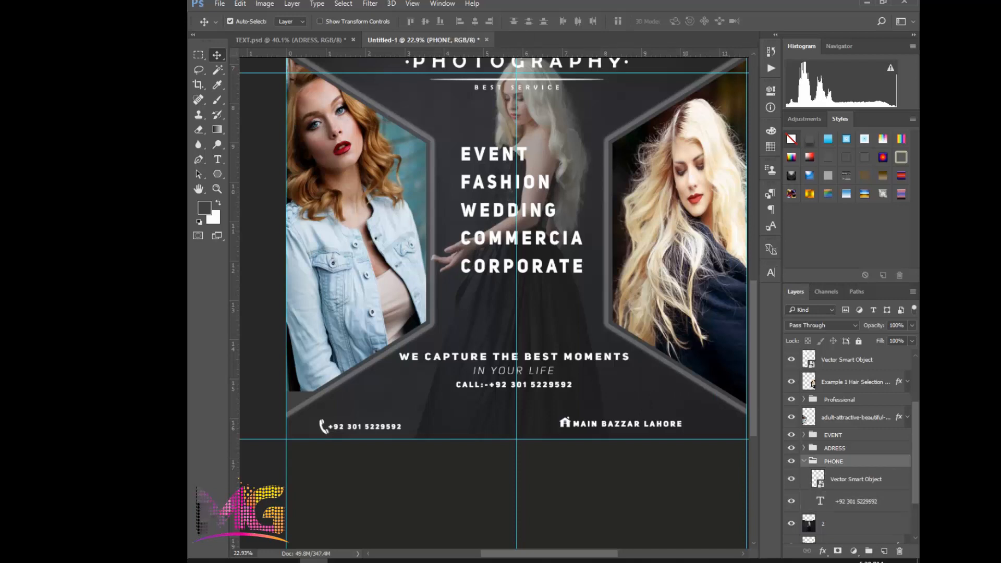
{"action": "left_click", "coordinate": [803, 460]}
Set the font size of the MAIN BAZZAR LAHORE text in the ADRESS group to 12 pt
{"action": "left_click", "coordinate": [804, 447]}
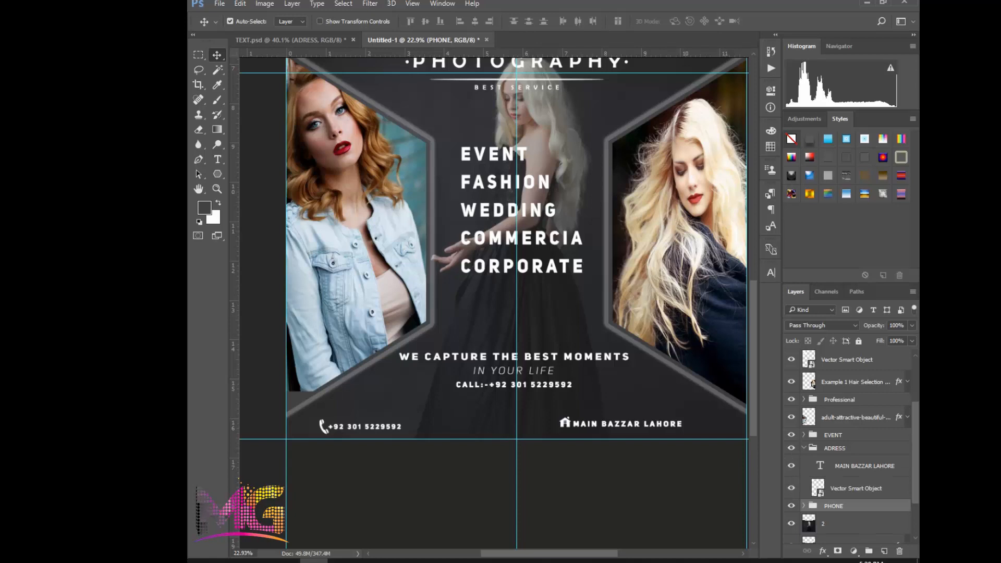
{"action": "left_click", "coordinate": [864, 466]}
{"action": "left_click", "coordinate": [770, 272]}
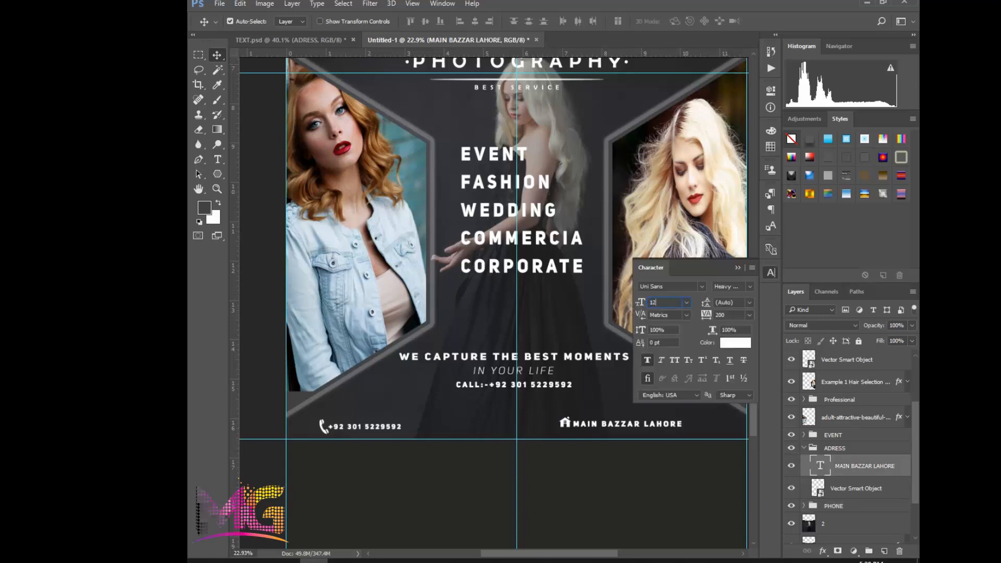
{"action": "type", "text": "12"}
{"action": "key", "text": "Return"}
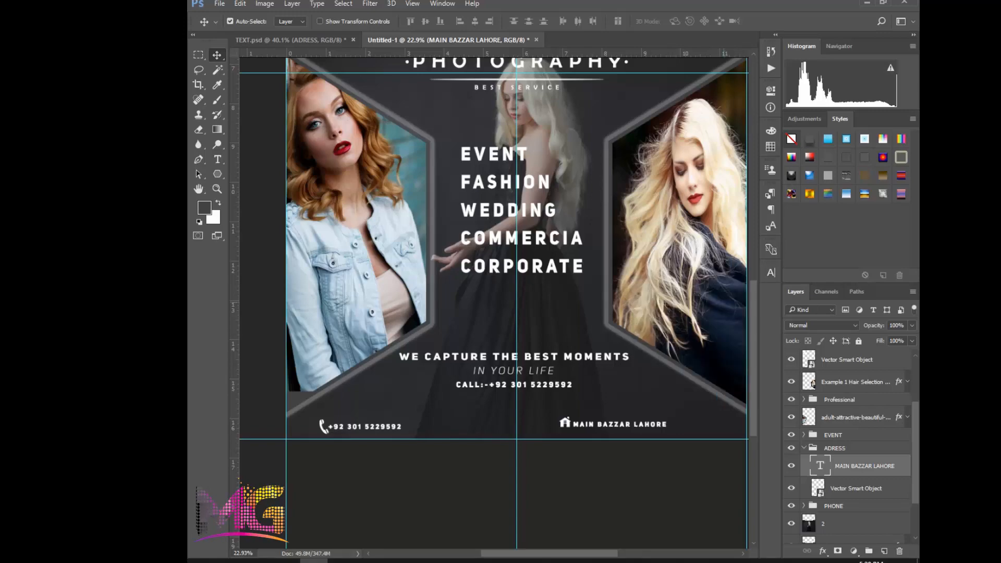